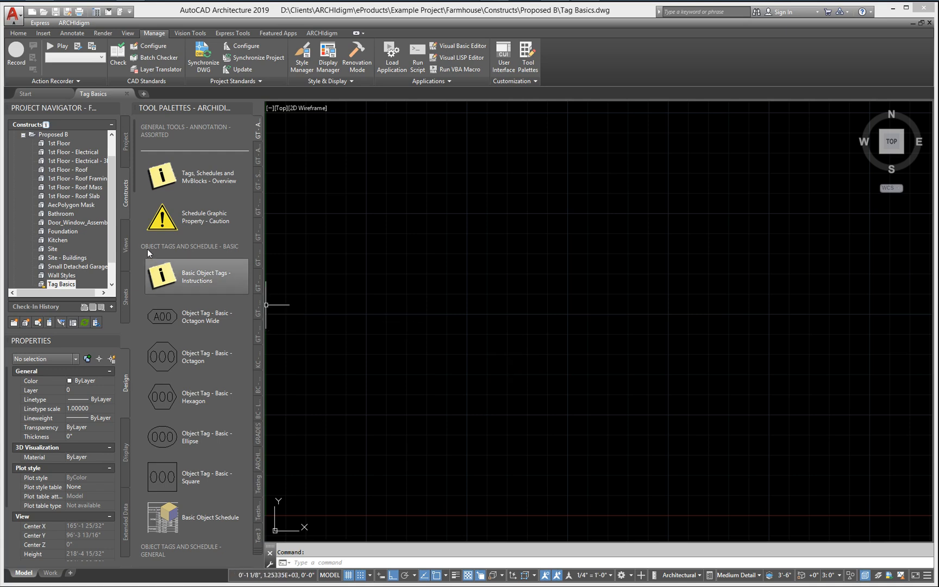
{"action": "left_click_drag", "start_coordinate": [133, 182], "coordinate": [137, 208]}
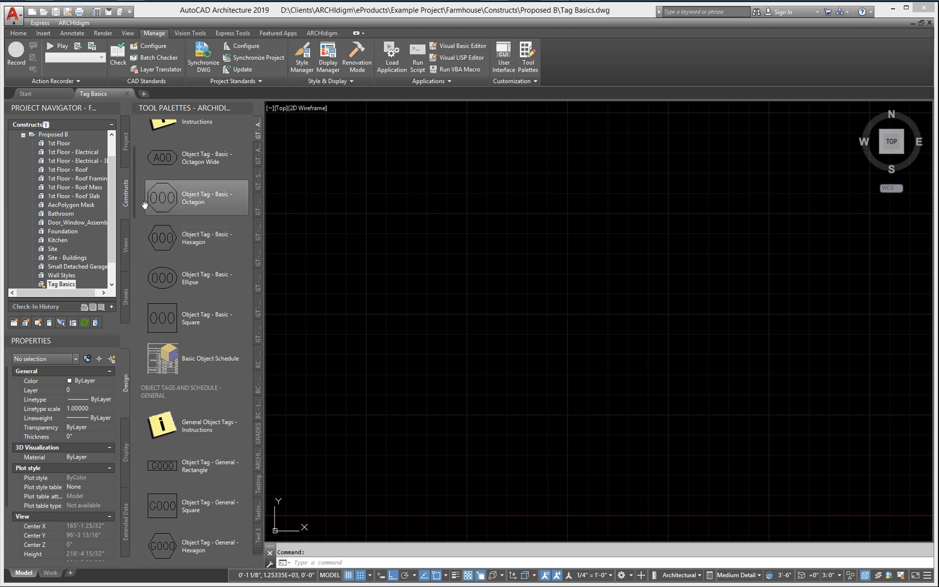
{"action": "left_click_drag", "start_coordinate": [134, 206], "coordinate": [152, 183]}
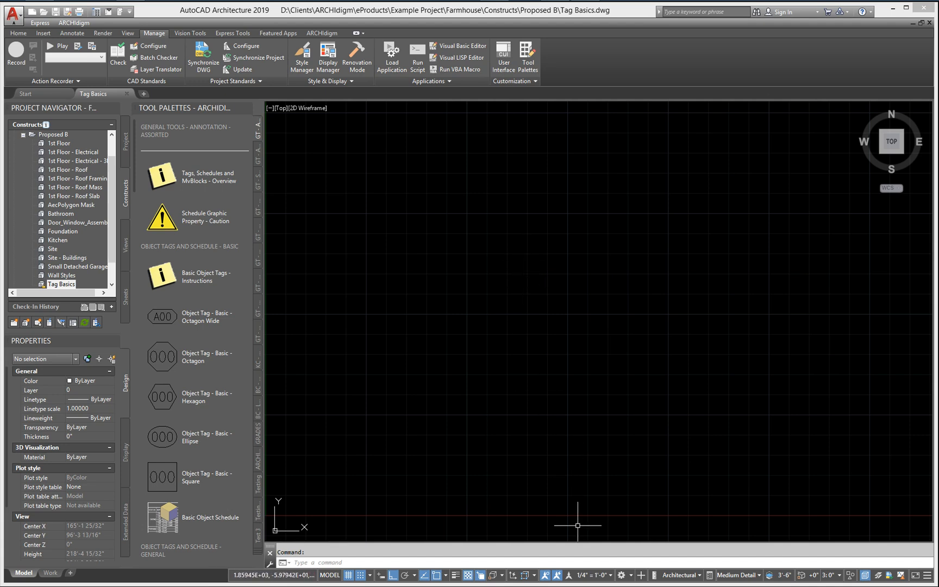
Step: Set the annotation scale of the current view to 1'-0" = 1'-0"
{"action": "left_click", "coordinate": [592, 576]}
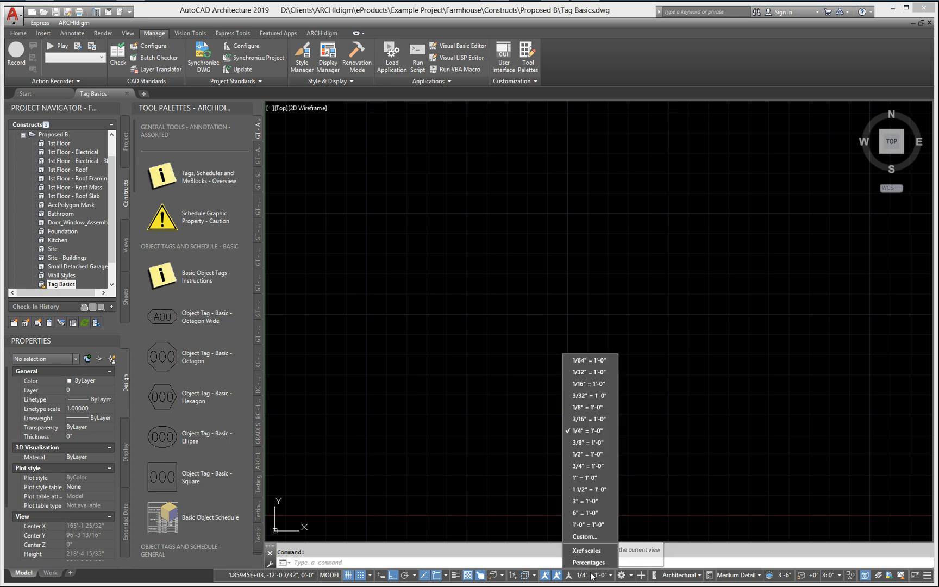
{"action": "left_click", "coordinate": [588, 524]}
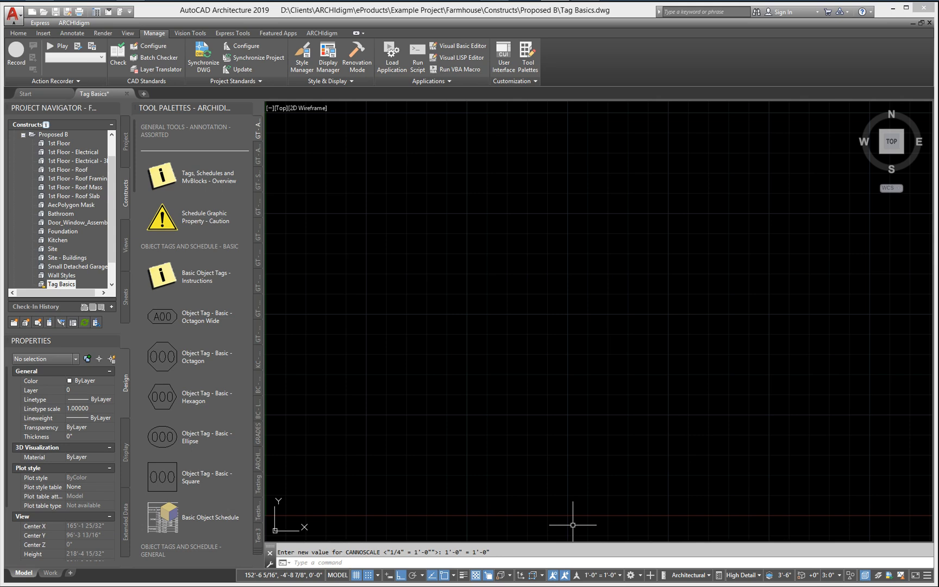
Step: Draw a circle with a 1/8" diameter centred on the origin at 0,0
{"action": "type", "text": "c"}
{"action": "key", "text": "Return"}
{"action": "type", "text": "0,0"}
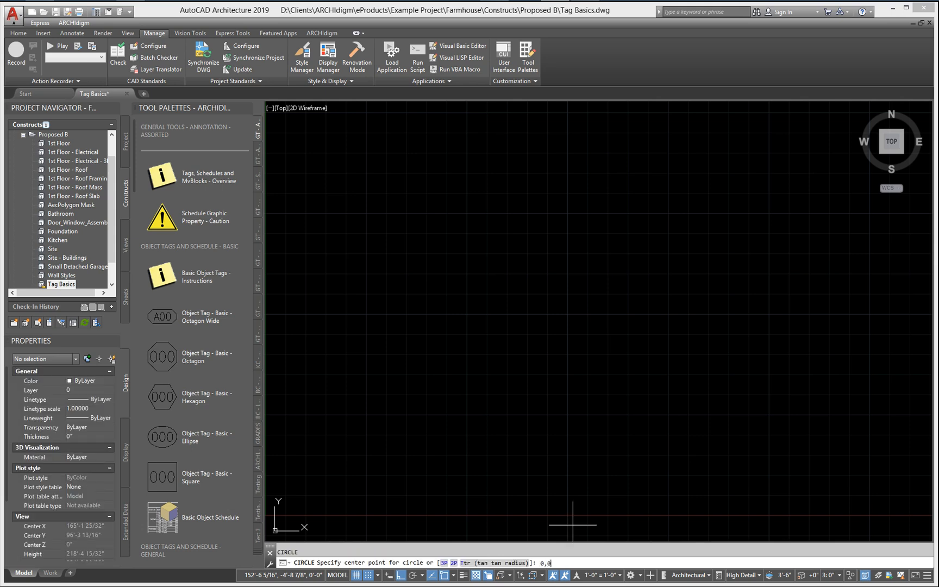
{"action": "key", "text": "Return"}
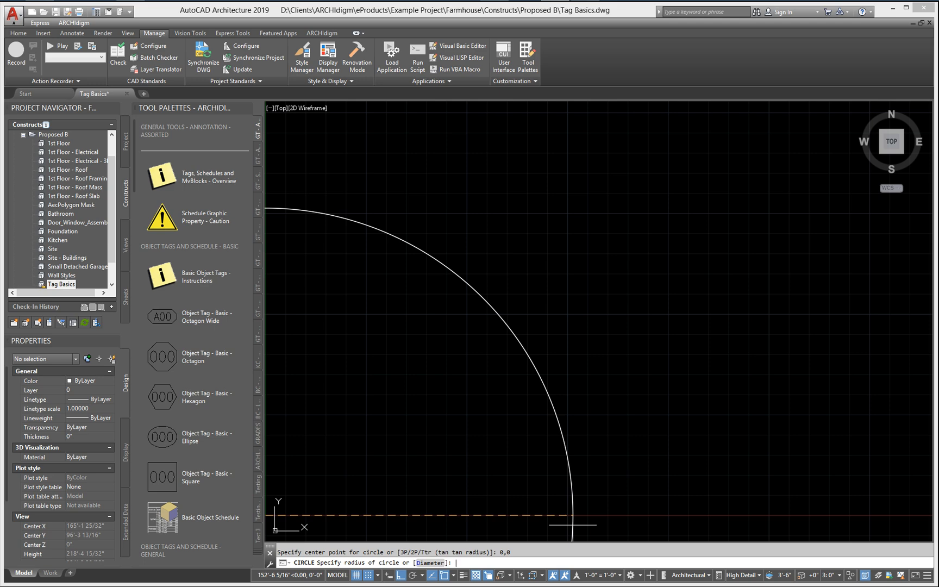
{"action": "type", "text": "d"}
{"action": "key", "text": "Return"}
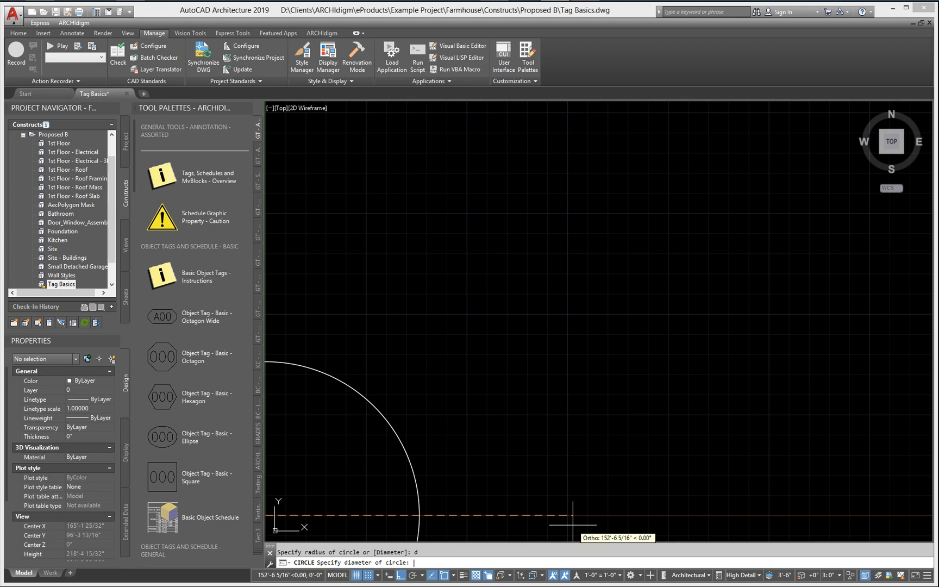
{"action": "type", "text": "1/8"}
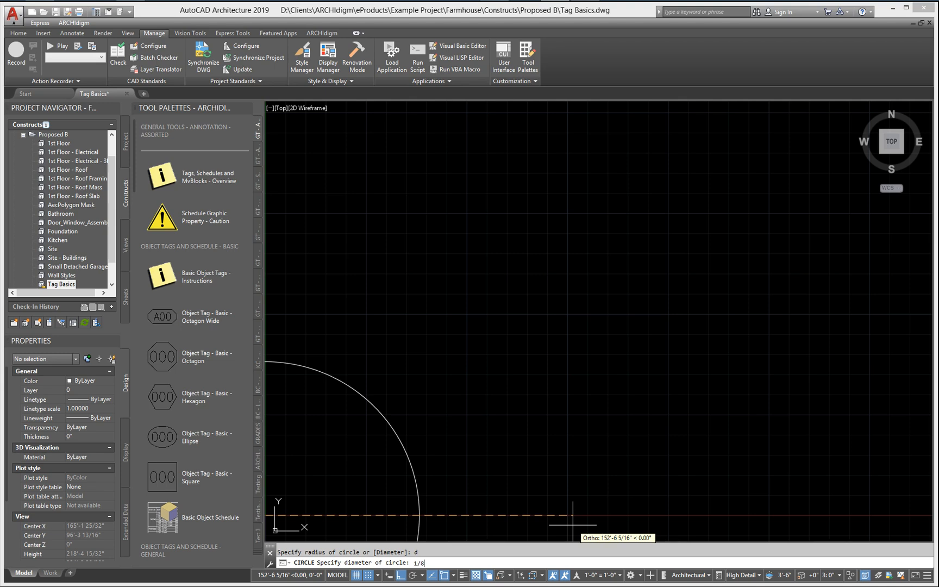
{"action": "key", "text": "Return"}
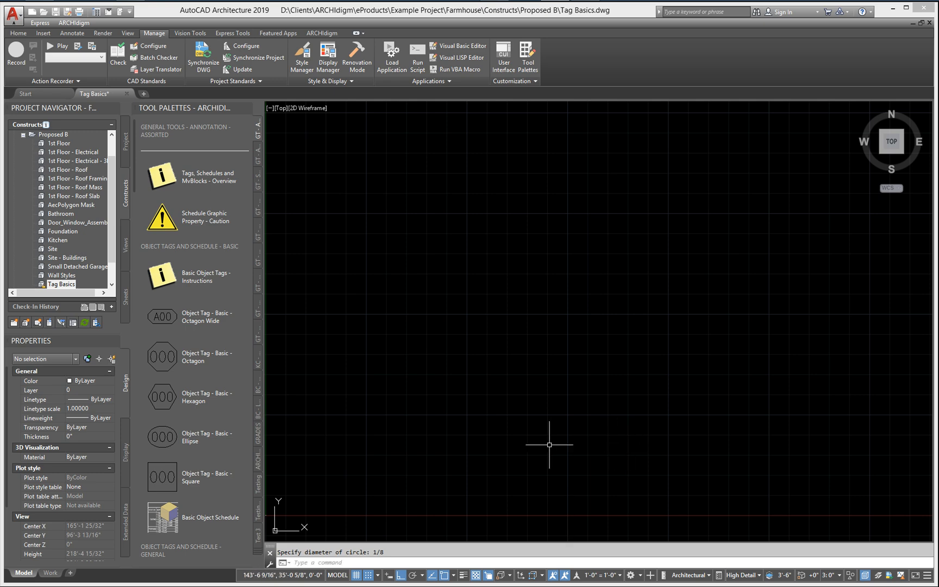
{"action": "middle_click_drag", "start_coordinate": [549, 440], "coordinate": [671, 336]}
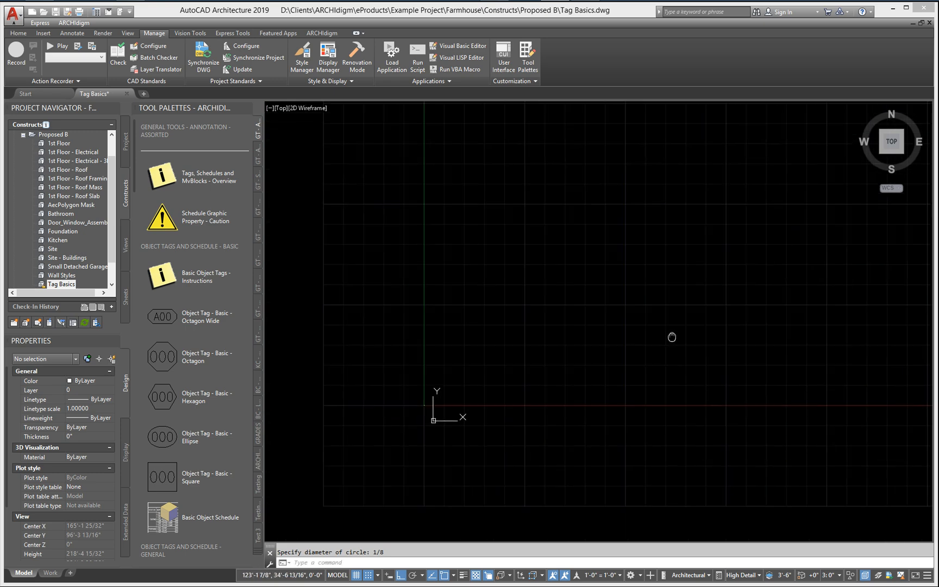
{"action": "middle_click", "coordinate": [422, 397]}
{"action": "middle_click", "coordinate": [422, 398]}
{"action": "scroll", "coordinate": [434, 394], "scroll_direction": "down", "scroll_amount": 5}
{"action": "middle_click_drag", "start_coordinate": [465, 386], "coordinate": [482, 354]}
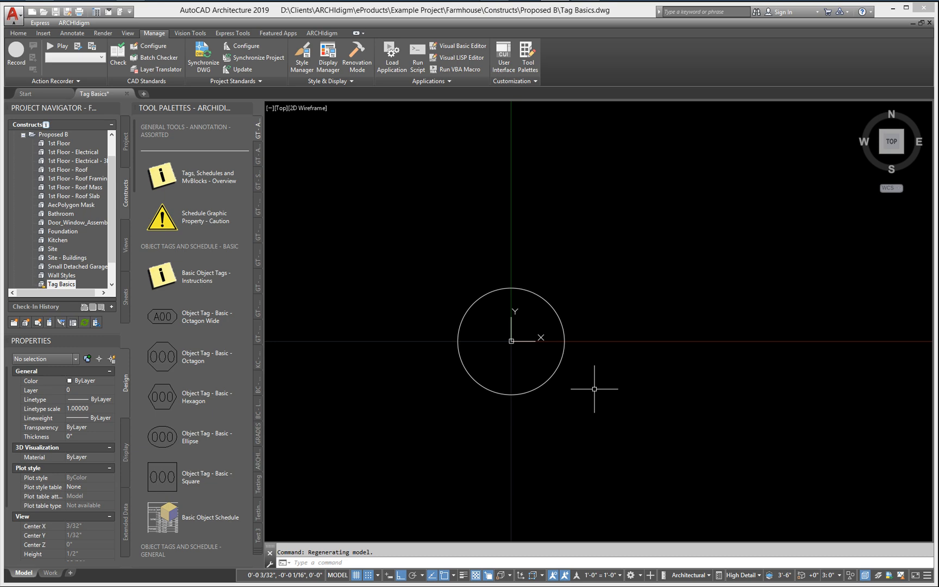
{"action": "type", "text": "units"}
{"action": "key", "text": "Return"}
{"action": "key", "text": "Escape"}
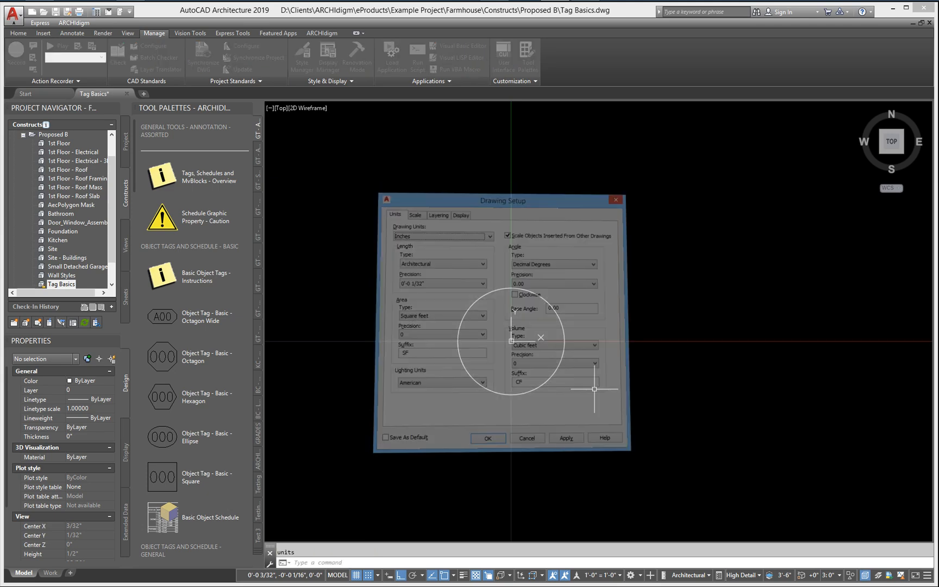
Step: Open the drawing scale setup with the dwgscale command and examine the Annotation Plot Size
{"action": "type", "text": "dwgscale"}
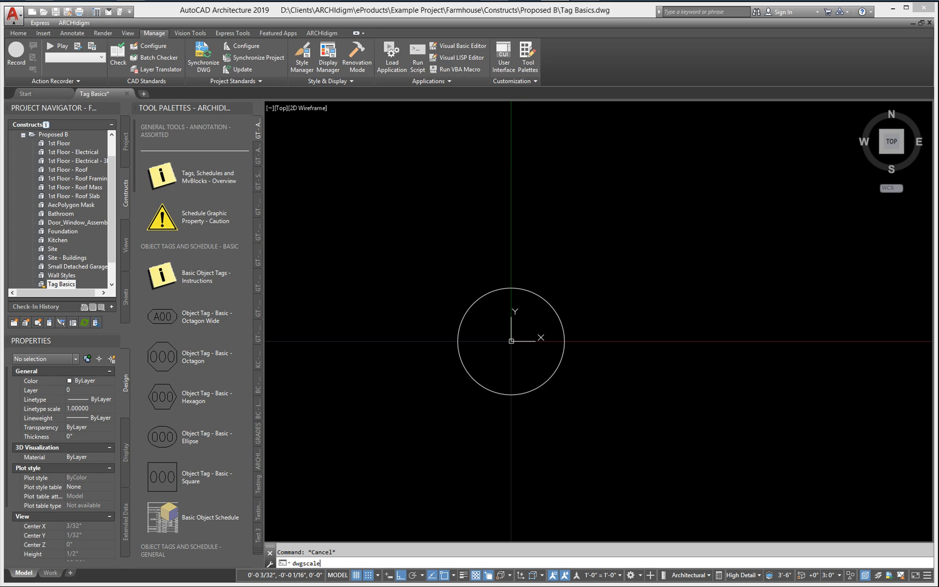
{"action": "key", "text": "Return"}
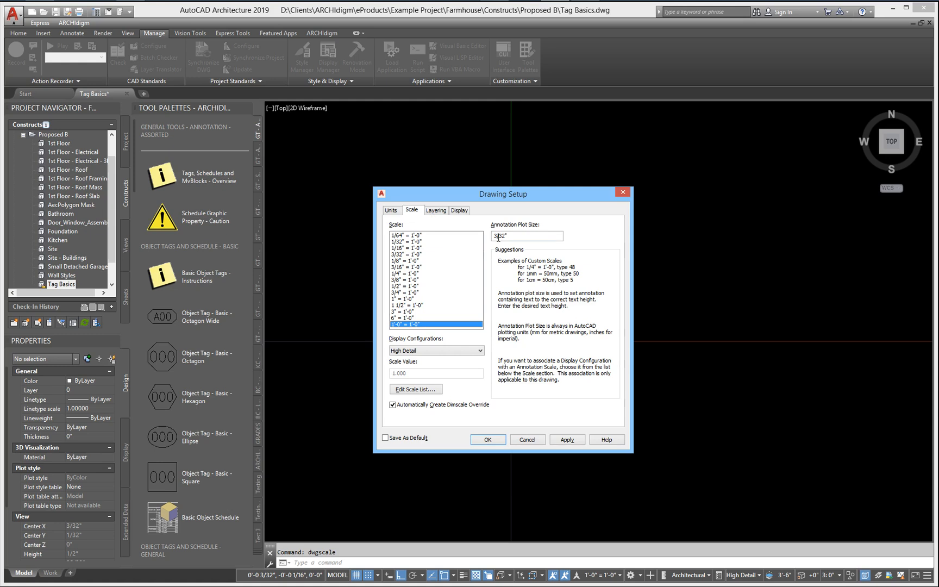
{"action": "left_click_drag", "start_coordinate": [525, 237], "coordinate": [491, 237]}
{"action": "left_click", "coordinate": [514, 234]}
{"action": "double_click", "coordinate": [515, 237]}
{"action": "left_click", "coordinate": [517, 234]}
Step: Switch to the Calculator, divide 3 by 32, and take the reciprocal of the result
{"action": "mouse_move", "coordinate": [365, 1]}
{"action": "left_click", "coordinate": [463, 12]}
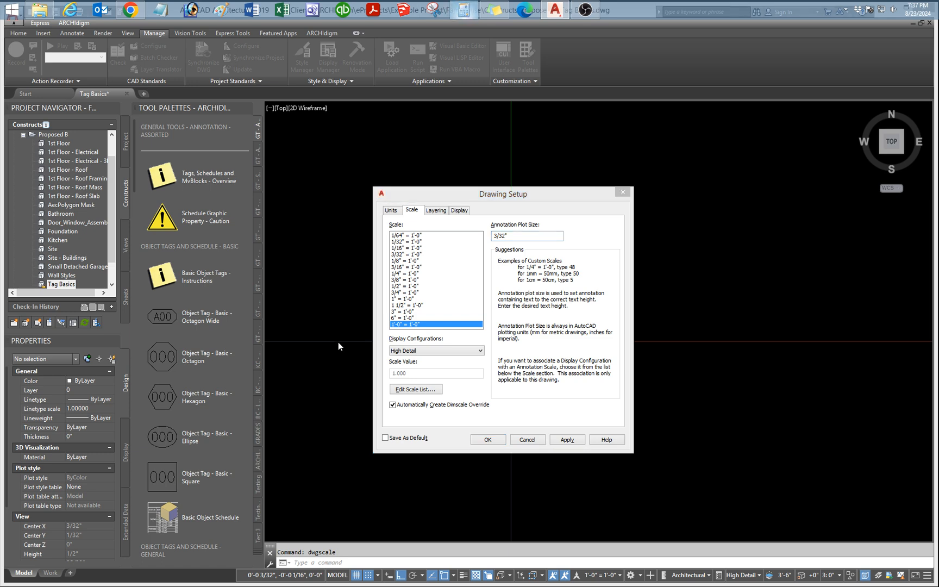
{"action": "left_click", "coordinate": [252, 180]}
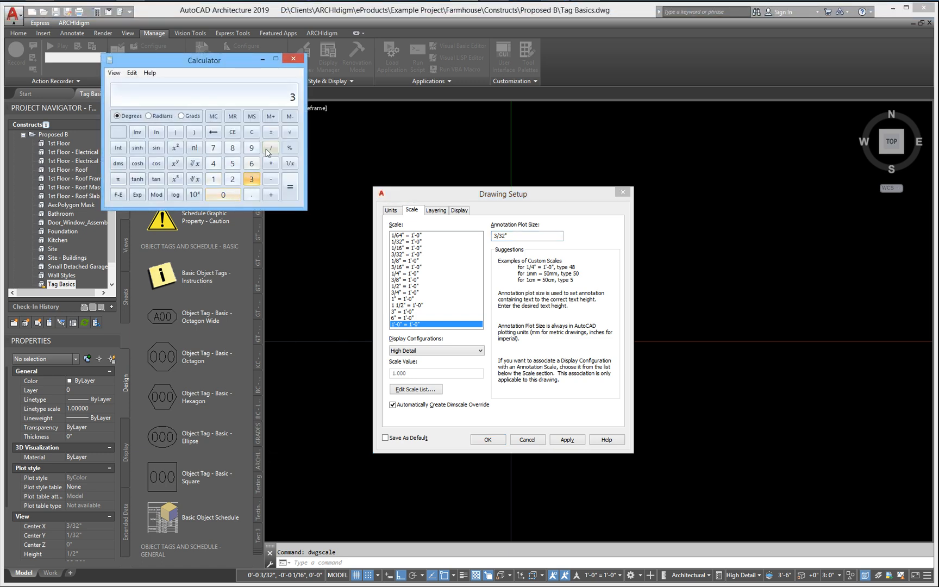
{"action": "left_click", "coordinate": [270, 148]}
{"action": "left_click", "coordinate": [252, 179]}
{"action": "left_click", "coordinate": [233, 179]}
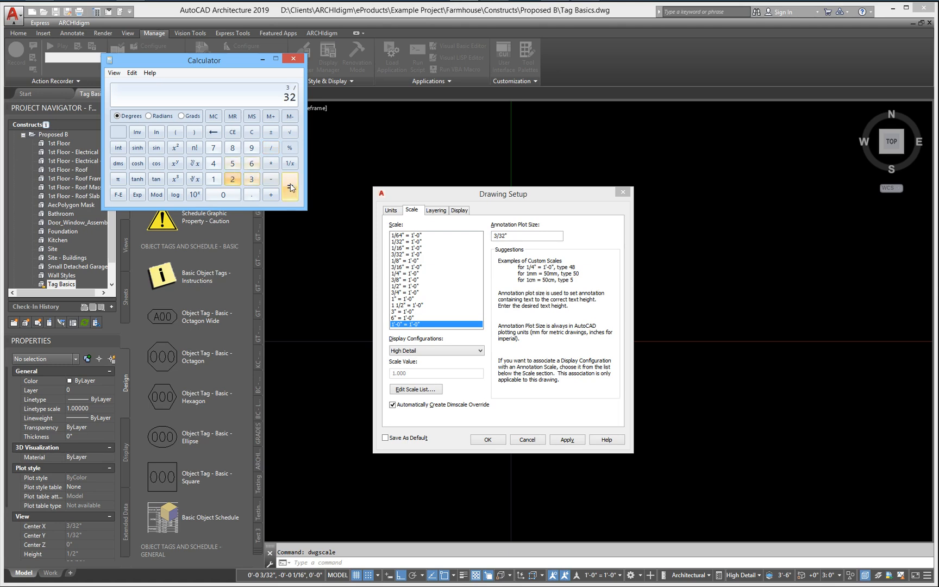
{"action": "left_click", "coordinate": [290, 186]}
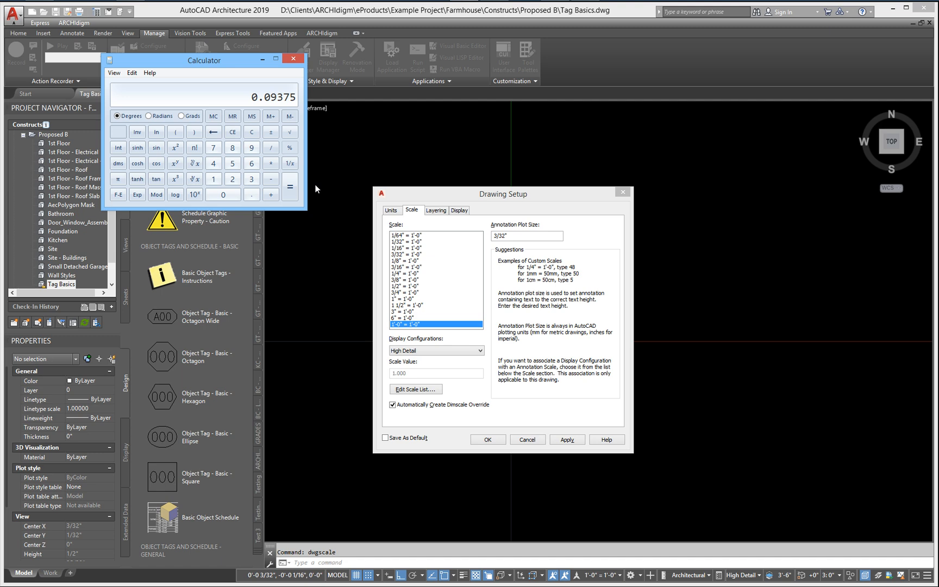
{"action": "left_click", "coordinate": [289, 164]}
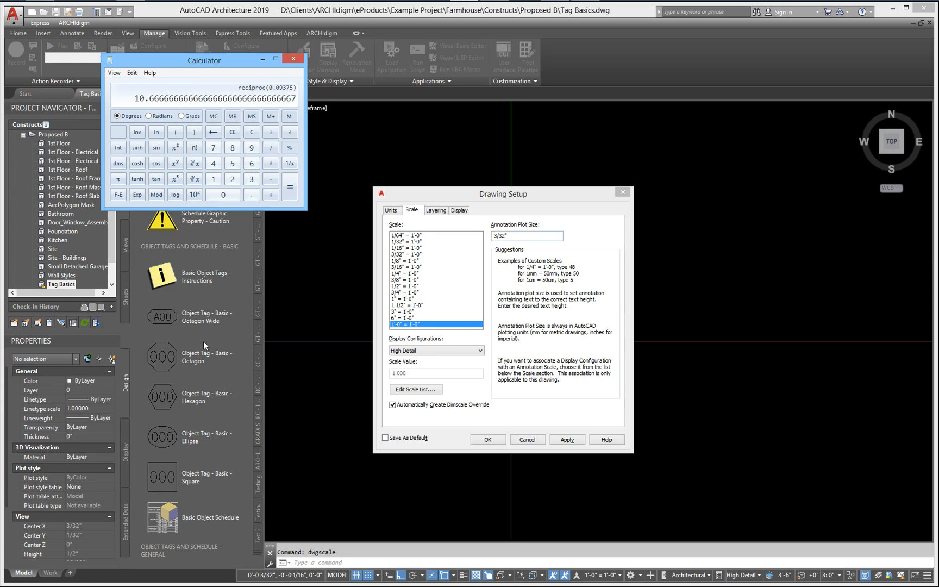
Step: Return to the Drawing Setup dialog, review the Annotation Plot Size again, and accept the settings
{"action": "left_click_drag", "start_coordinate": [512, 235], "coordinate": [501, 235]}
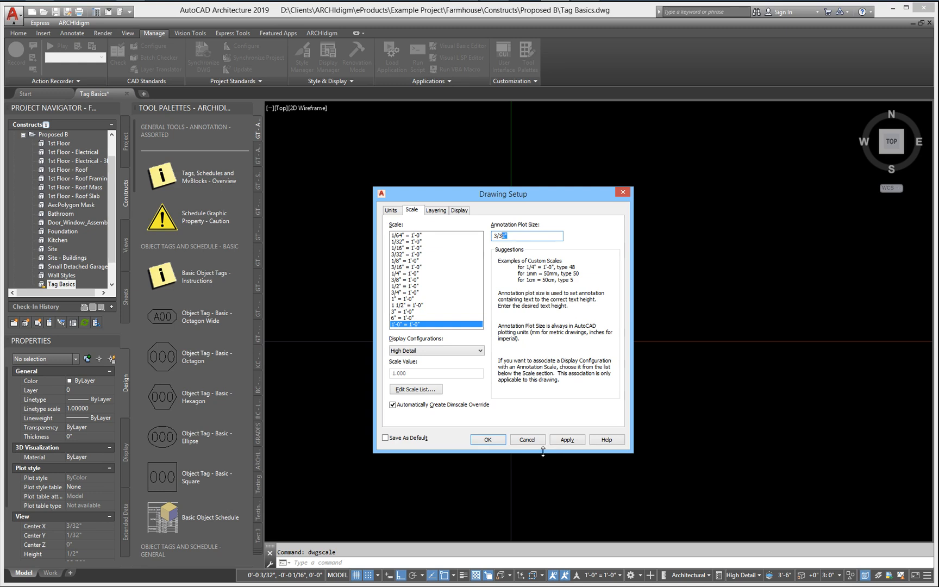
{"action": "left_click", "coordinate": [515, 236]}
{"action": "left_click", "coordinate": [488, 440]}
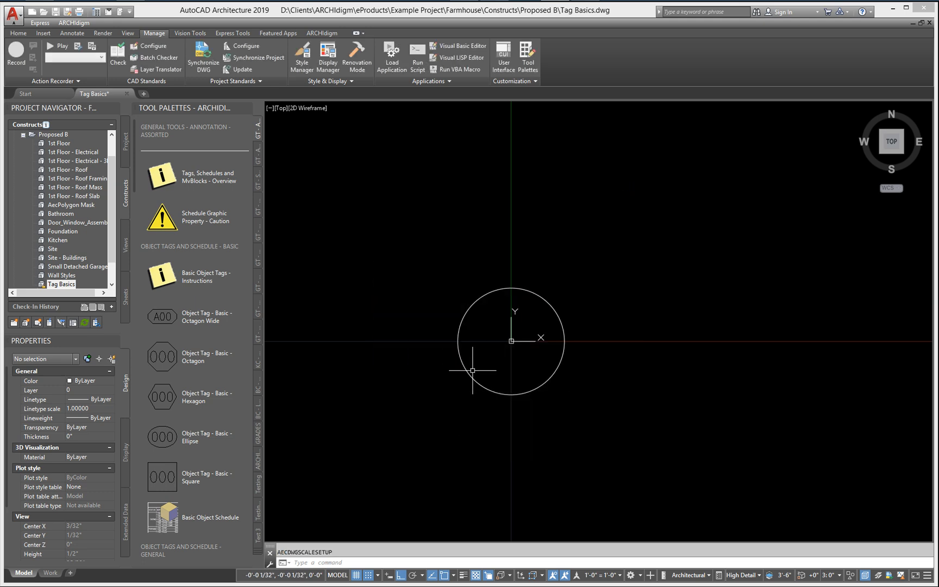
Step: Create a new text style named MvBlock_Number, starting from the RomanS style
{"action": "type", "text": "st"}
{"action": "key", "text": "Return"}
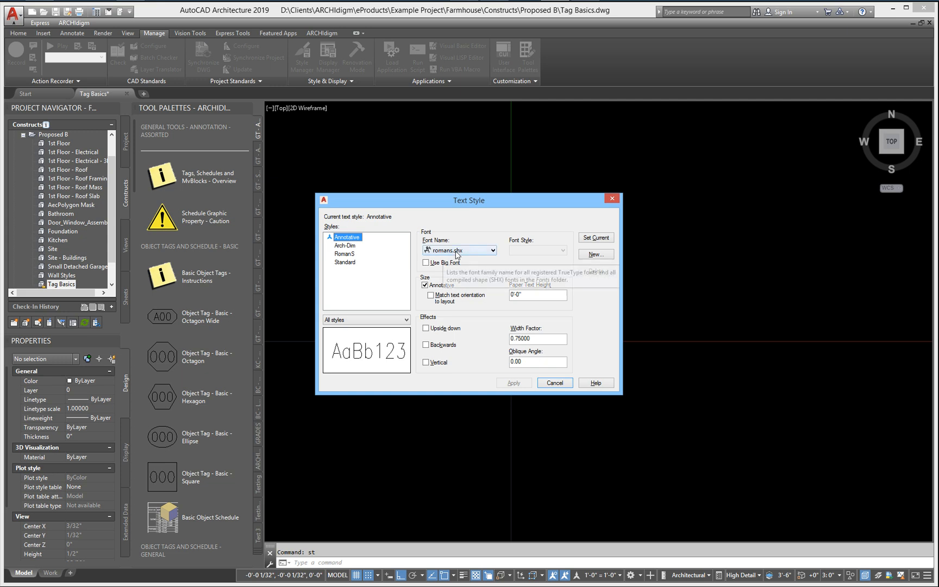
{"action": "left_click", "coordinate": [346, 254]}
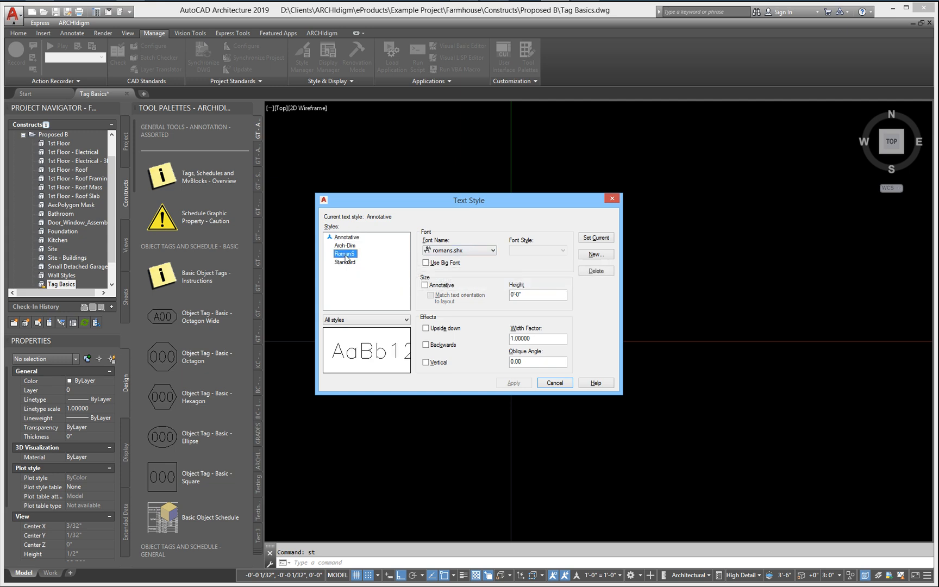
{"action": "right_click", "coordinate": [346, 255]}
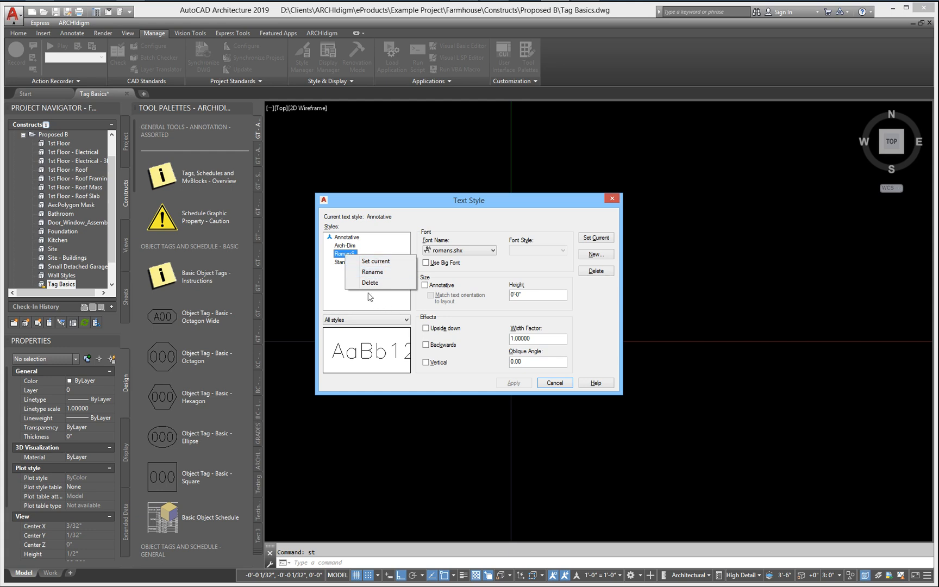
{"action": "left_click", "coordinate": [369, 297]}
{"action": "left_click", "coordinate": [595, 254]}
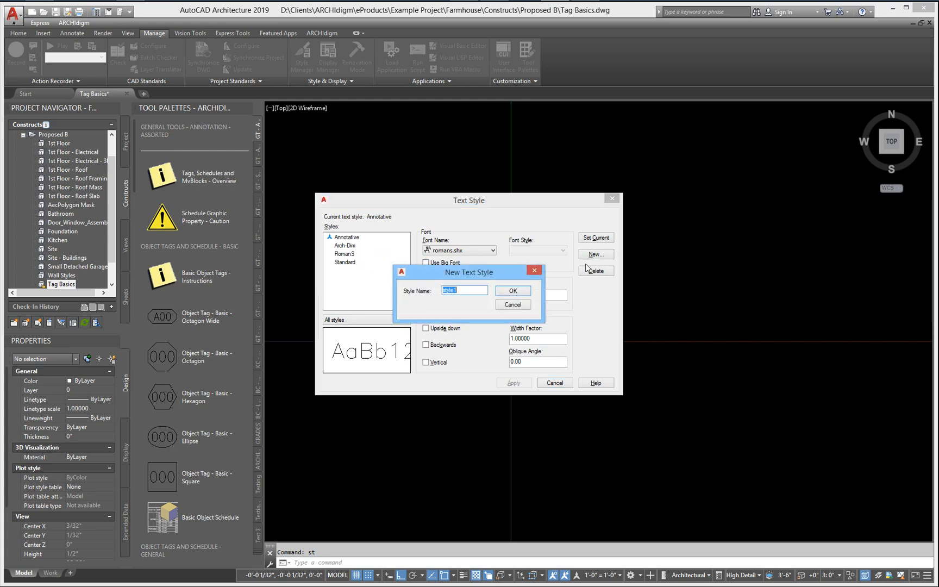
{"action": "type", "text": "MvBlock_Number"}
{"action": "left_click", "coordinate": [511, 292]}
Step: Set the MvBlock_Number text style's font to Arial, make the style current, and save the change
{"action": "left_click", "coordinate": [467, 250]}
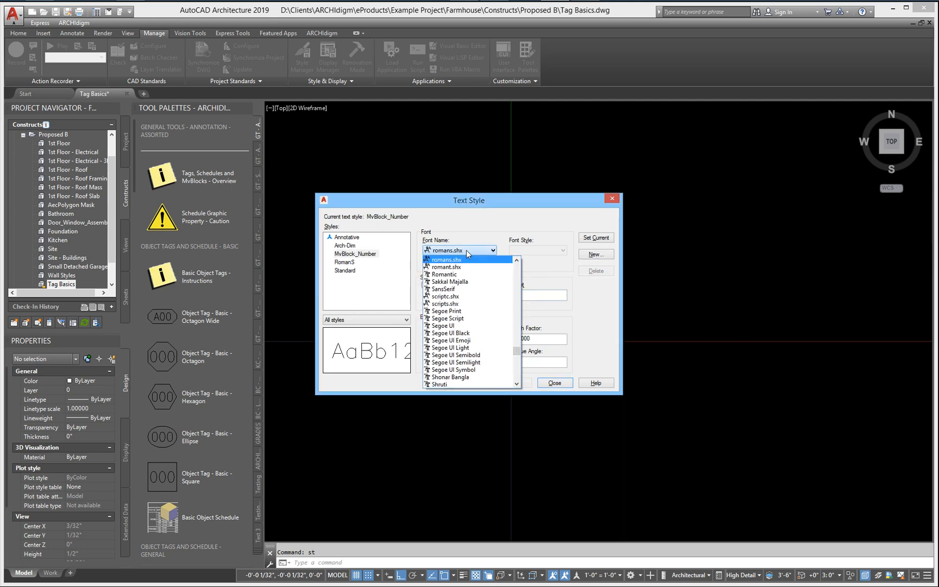
{"action": "scroll", "coordinate": [473, 296], "scroll_direction": "up", "scroll_amount": 20}
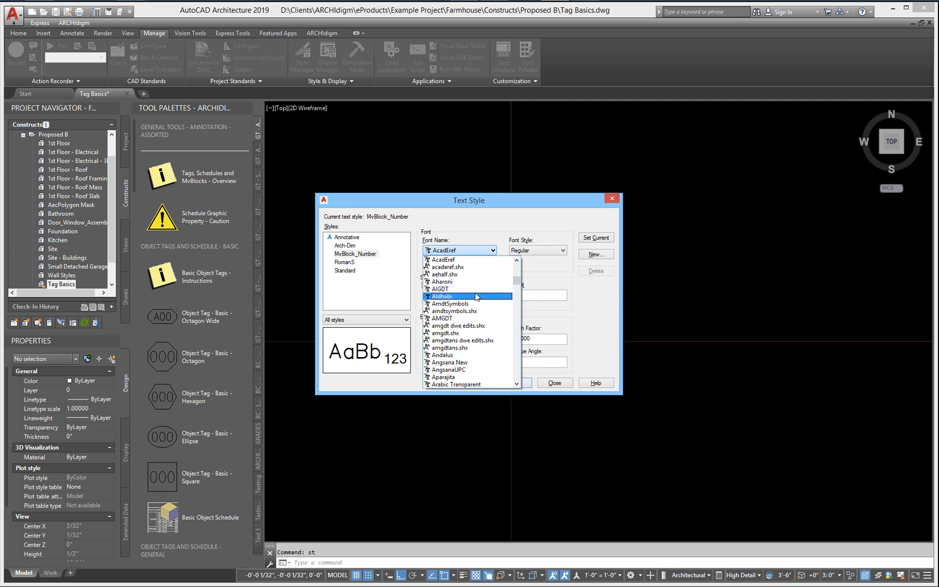
{"action": "left_click", "coordinate": [451, 363]}
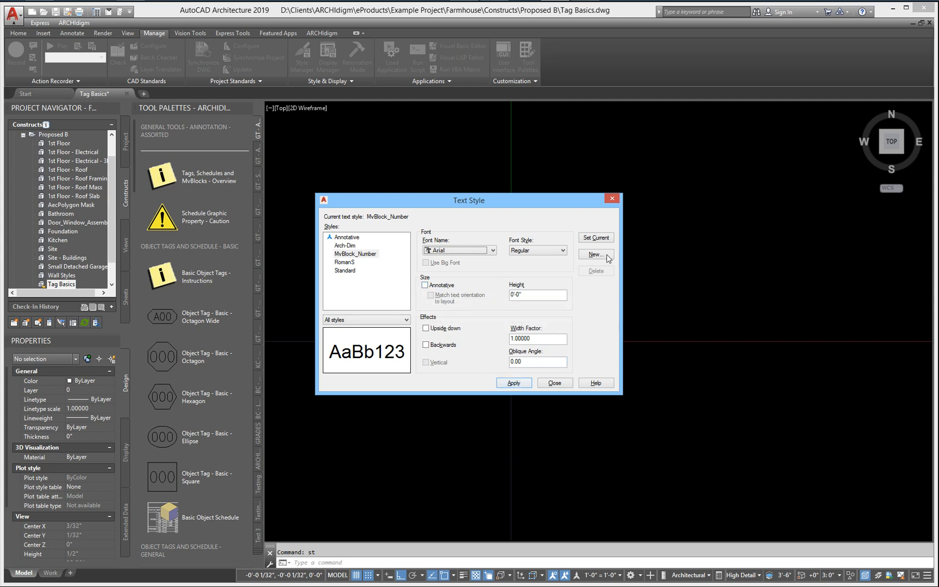
{"action": "left_click", "coordinate": [592, 237]}
{"action": "left_click", "coordinate": [472, 319]}
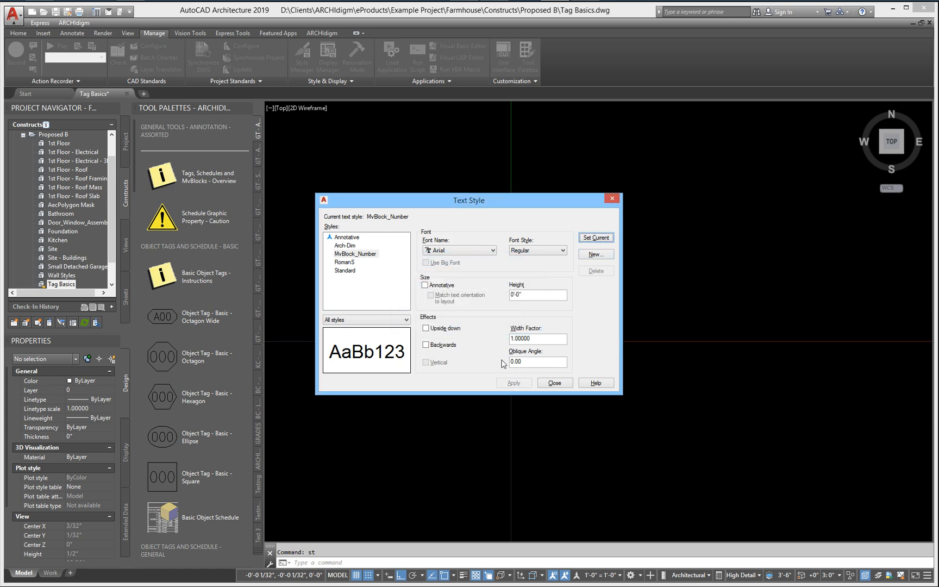
{"action": "left_click", "coordinate": [554, 382]}
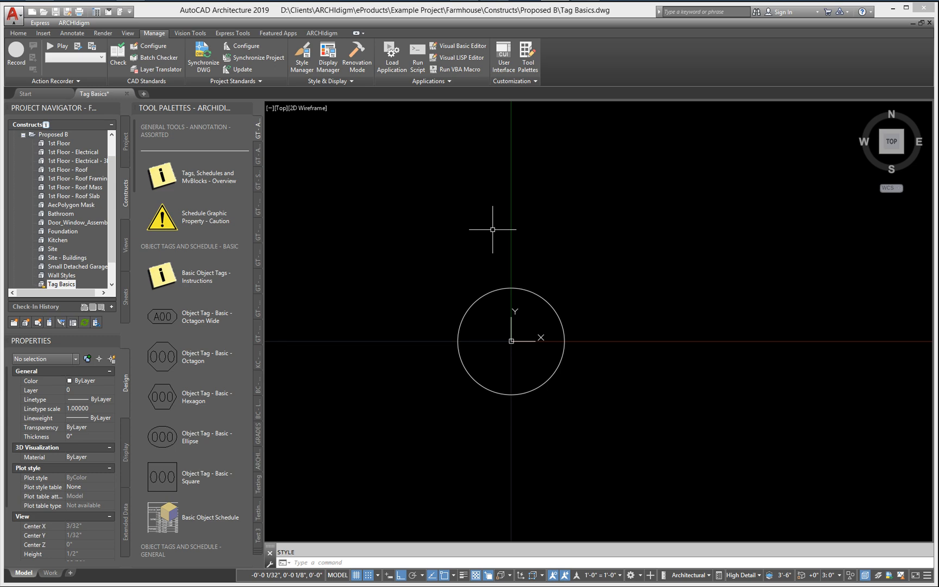
Step: Start an attribute definition with the tag MvBlock_Number, the prompt Number and the default value 1
{"action": "type", "text": "attdef"}
{"action": "key", "text": "Return"}
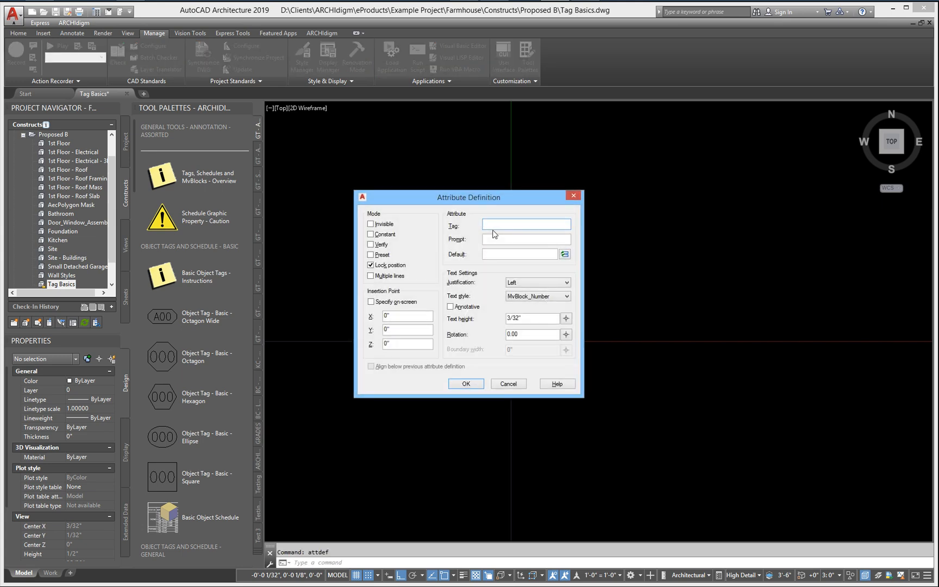
{"action": "type", "text": "MvBlock_Number"}
{"action": "left_click", "coordinate": [512, 239]}
{"action": "type", "text": "NU"}
{"action": "key", "text": "BackSpace"}
{"action": "key", "text": "BackSpace"}
{"action": "type", "text": "Number"}
{"action": "type", "text": "1"}
Step: Set the attribute's justification to Middle center and its text height to 1/8", and place it at the origin
{"action": "left_click", "coordinate": [524, 283]}
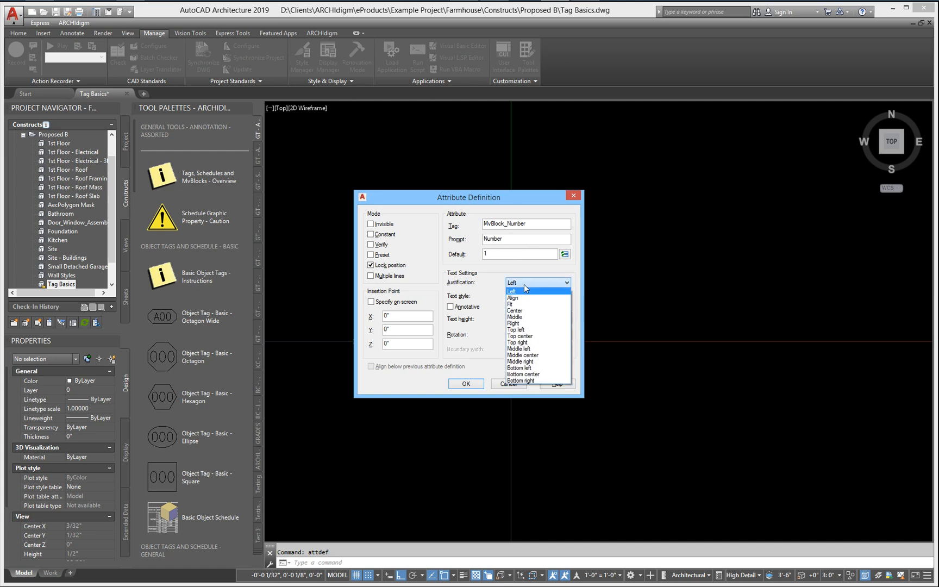
{"action": "left_click", "coordinate": [542, 356]}
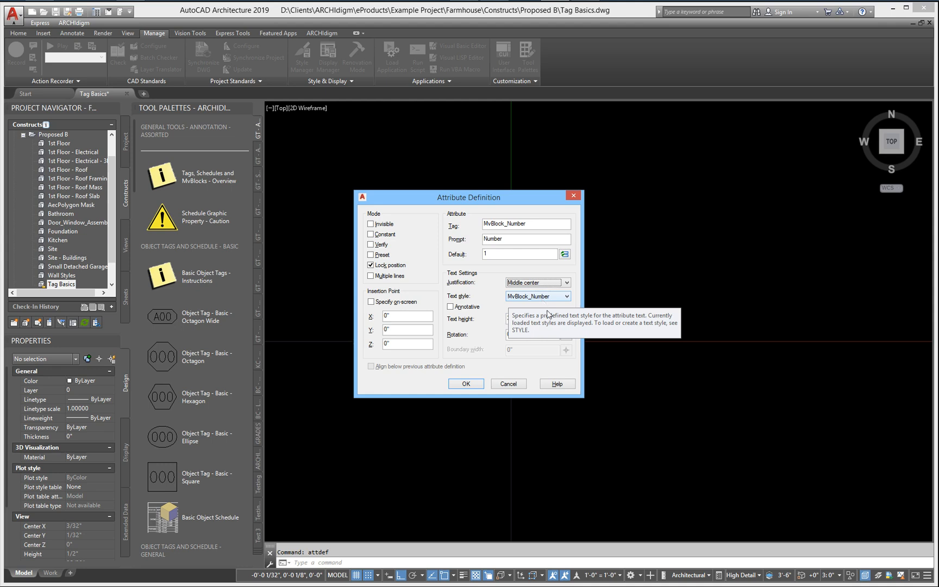
{"action": "double_click", "coordinate": [527, 318]}
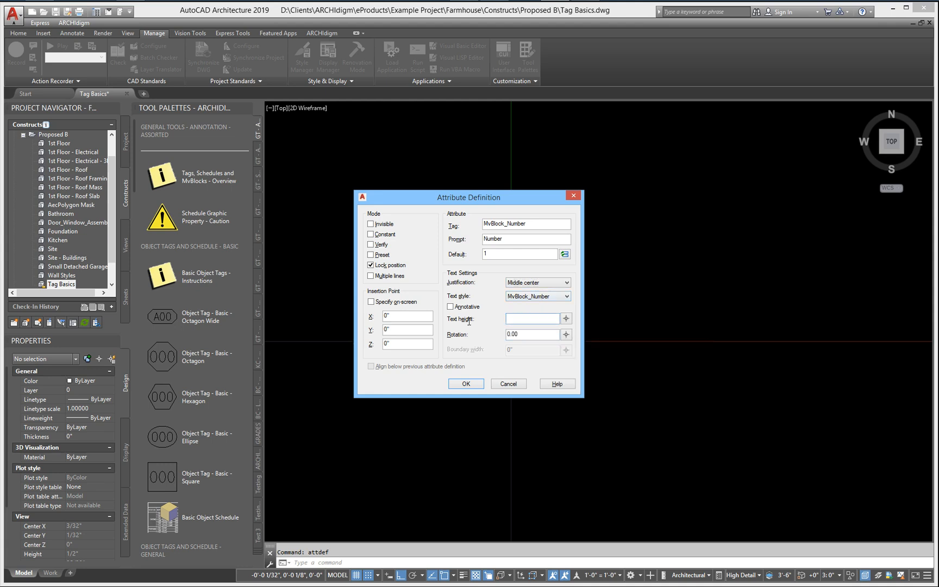
{"action": "type", "text": "1/8"}
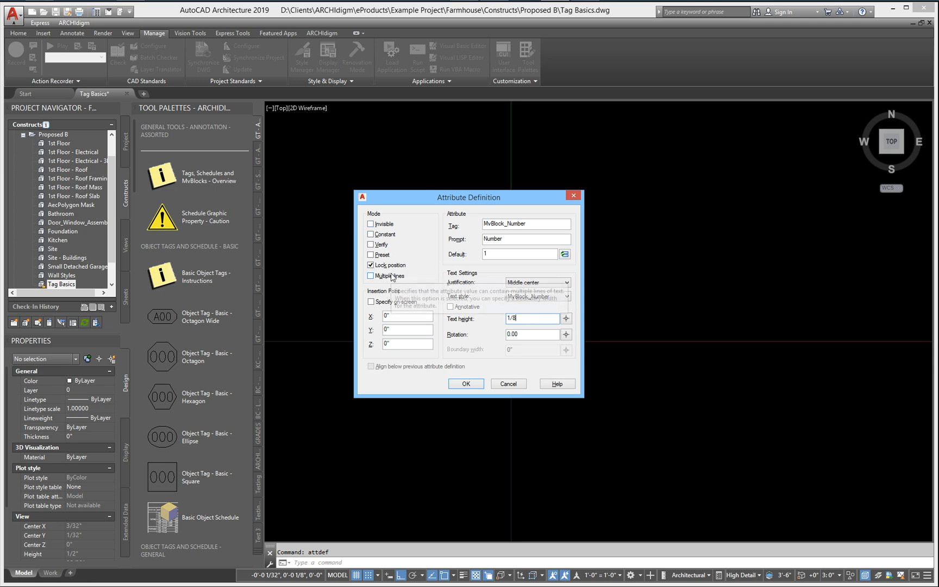
{"action": "left_click", "coordinate": [466, 383]}
{"action": "scroll", "coordinate": [489, 388], "scroll_direction": "down", "scroll_amount": 1}
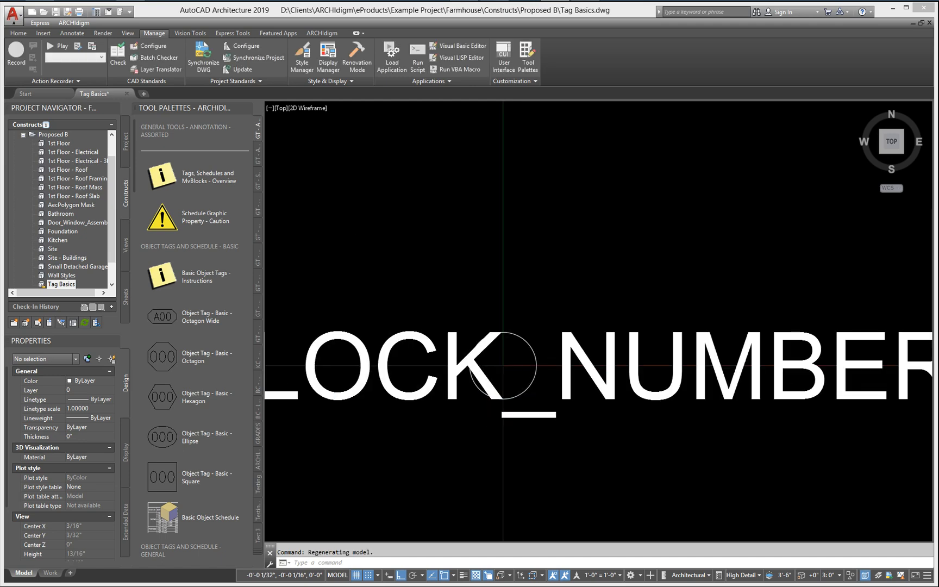
Step: Switch to the Calculator, multiply the reciprocal of 0.09375 by 0.125, and return to the drawing
{"action": "scroll", "coordinate": [503, 365], "scroll_direction": "down", "scroll_amount": 4}
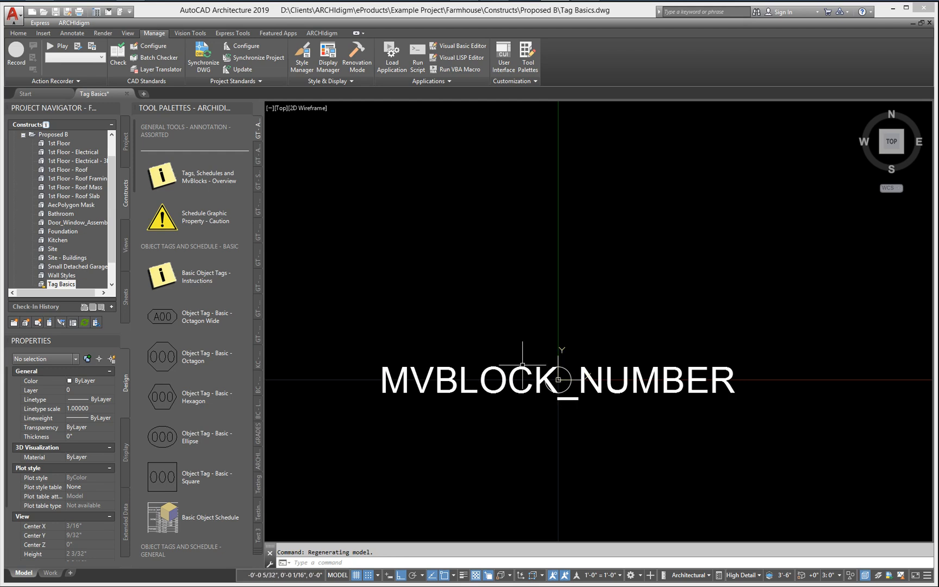
{"action": "mouse_move", "coordinate": [389, 12]}
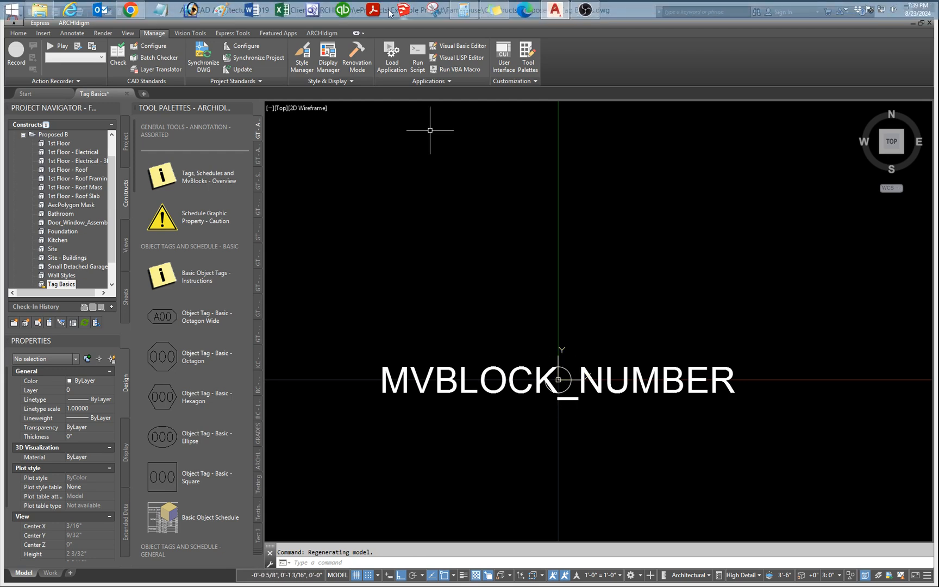
{"action": "left_click", "coordinate": [462, 11]}
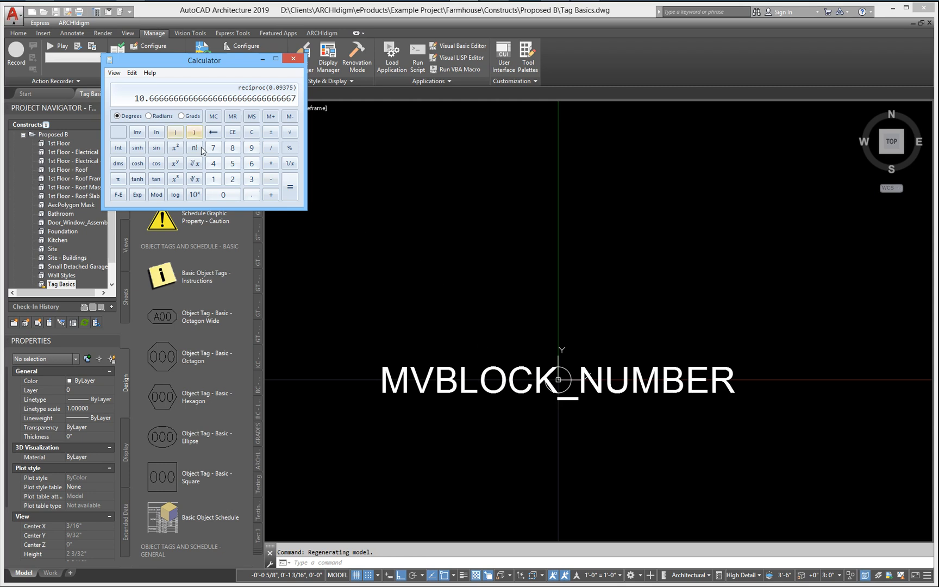
{"action": "left_click", "coordinate": [271, 164]}
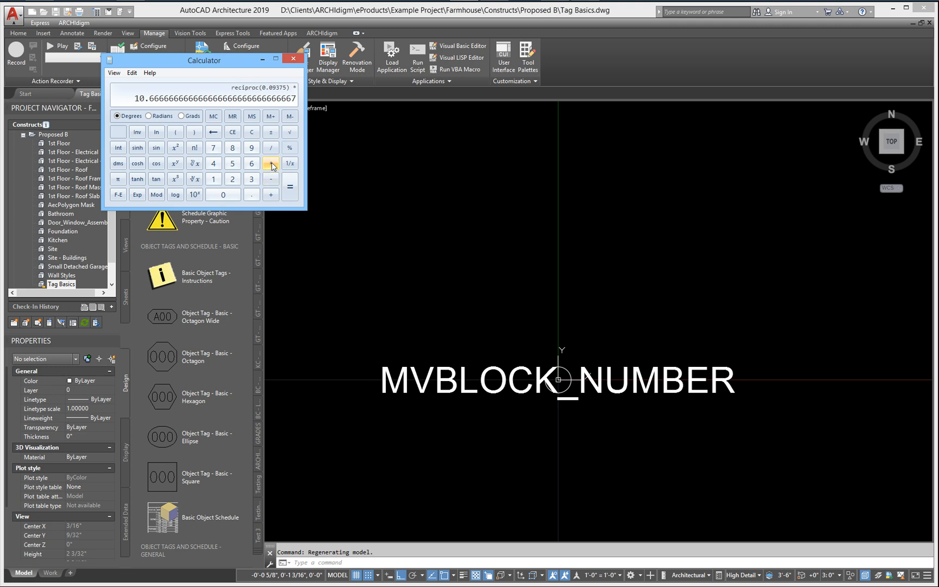
{"action": "left_click", "coordinate": [252, 197]}
{"action": "left_click", "coordinate": [213, 179]}
{"action": "left_click", "coordinate": [232, 179]}
{"action": "left_click", "coordinate": [233, 169]}
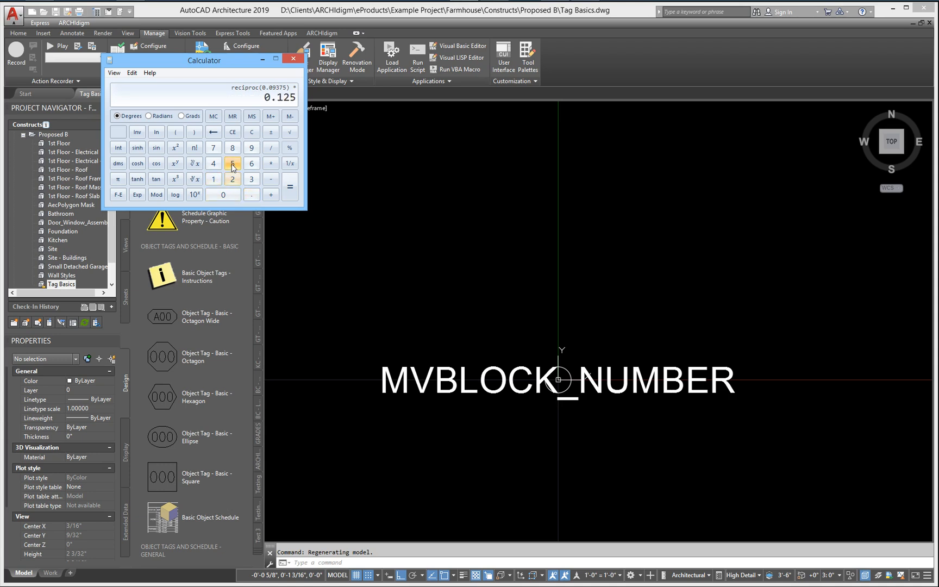
{"action": "left_click", "coordinate": [286, 189]}
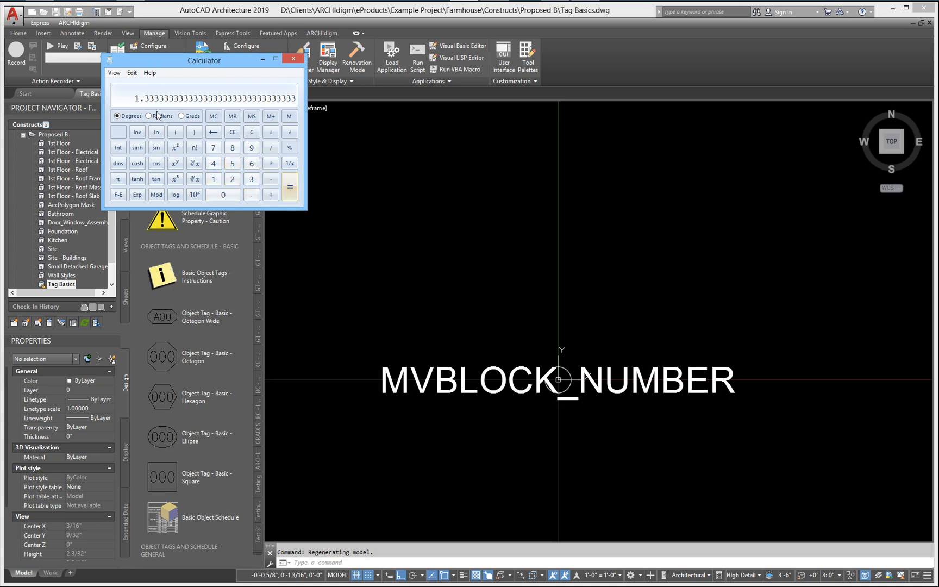
{"action": "left_click", "coordinate": [457, 282]}
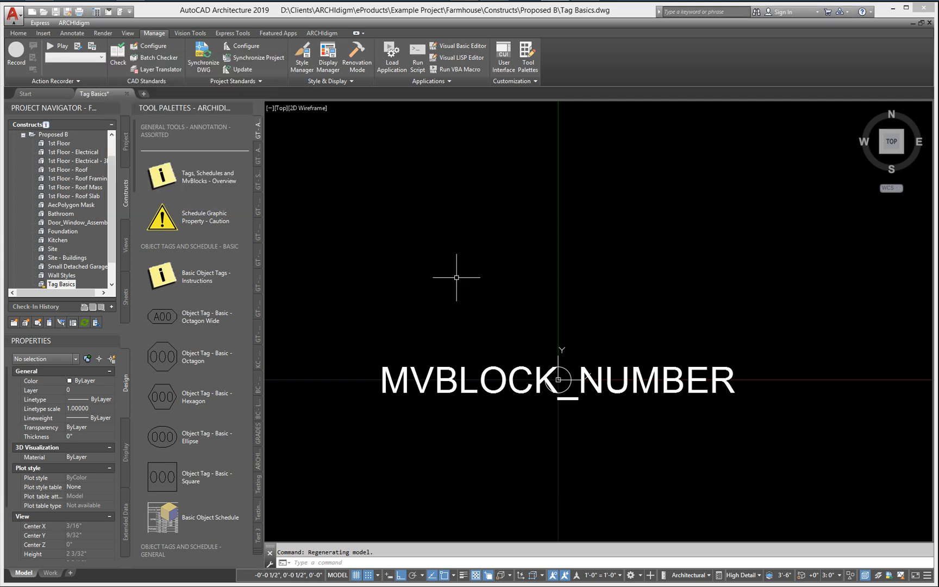
Step: Set the text height of the MvBlock_Number attribute definition to 1.34375 and deselect it
{"action": "left_click", "coordinate": [452, 365]}
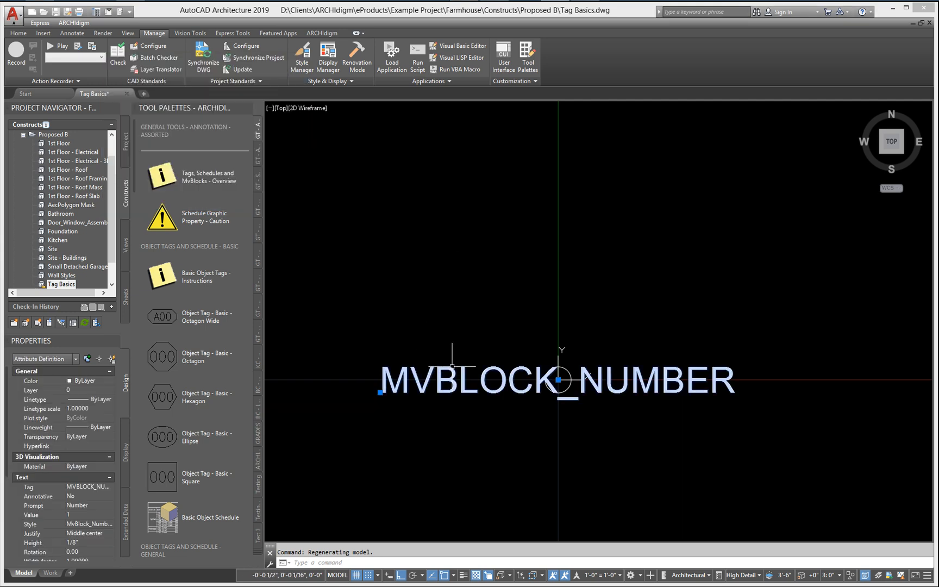
{"action": "left_click", "coordinate": [89, 542]}
{"action": "type", "text": "1."}
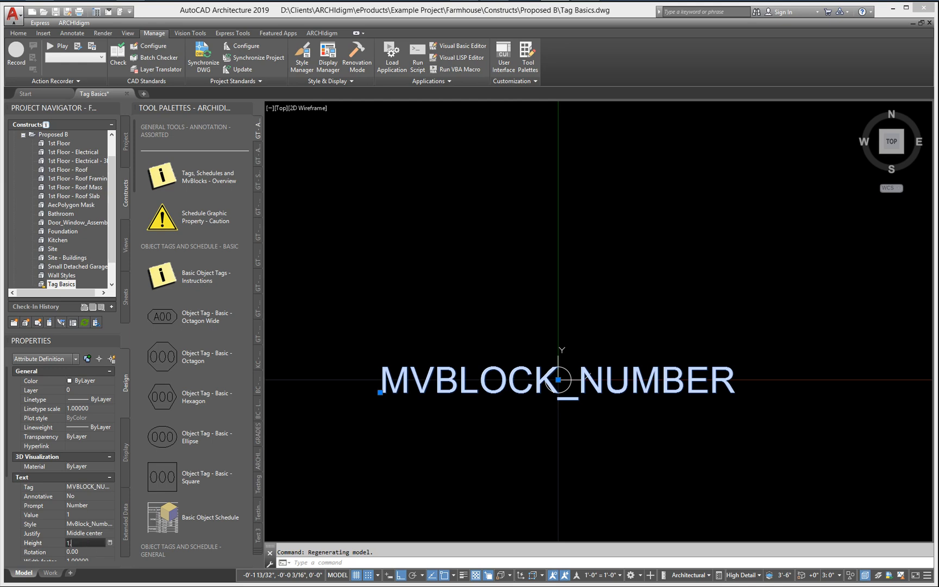
{"action": "type", "text": "34375"}
{"action": "key", "text": "Tab"}
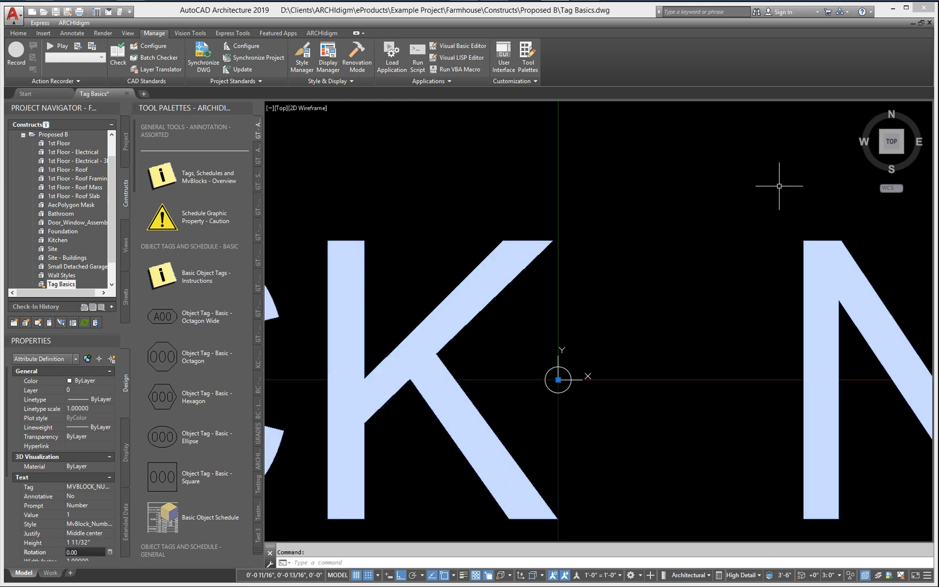
{"action": "scroll", "coordinate": [775, 252], "scroll_direction": "down", "scroll_amount": 8}
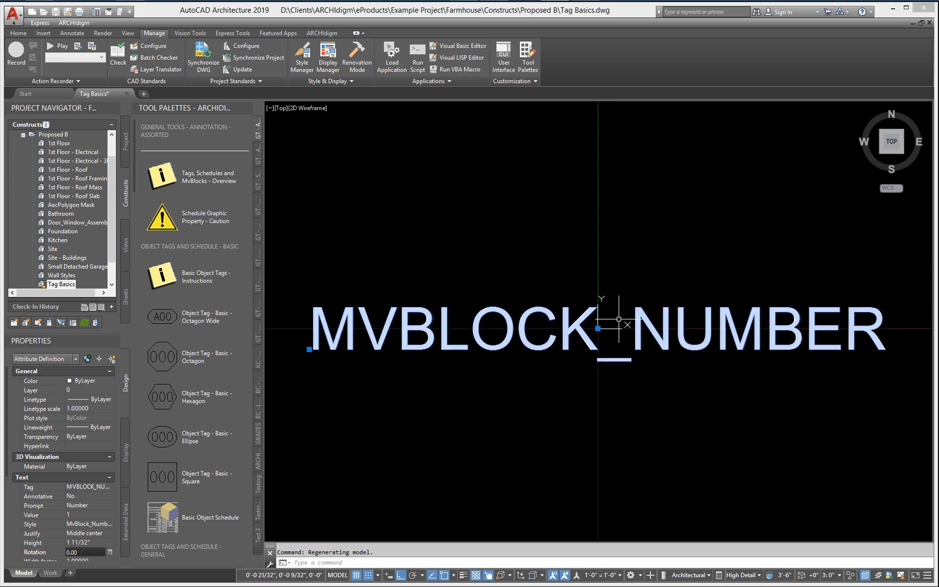
{"action": "key", "text": "Escape"}
Step: Set the diameter of the small circle at the origin to 3" and deselect it
{"action": "scroll", "coordinate": [600, 333], "scroll_direction": "up", "scroll_amount": 2}
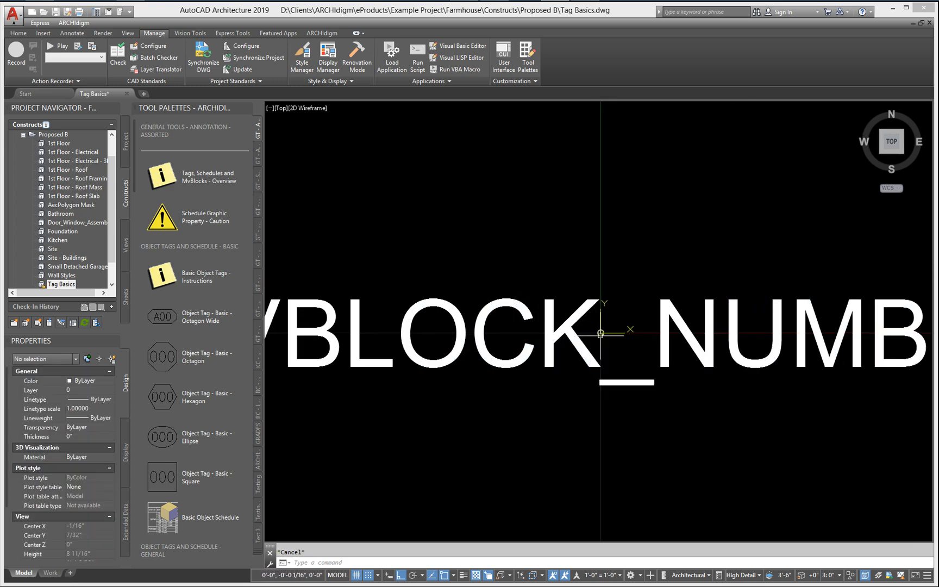
{"action": "scroll", "coordinate": [600, 332], "scroll_direction": "up", "scroll_amount": 3}
{"action": "left_click", "coordinate": [602, 329]}
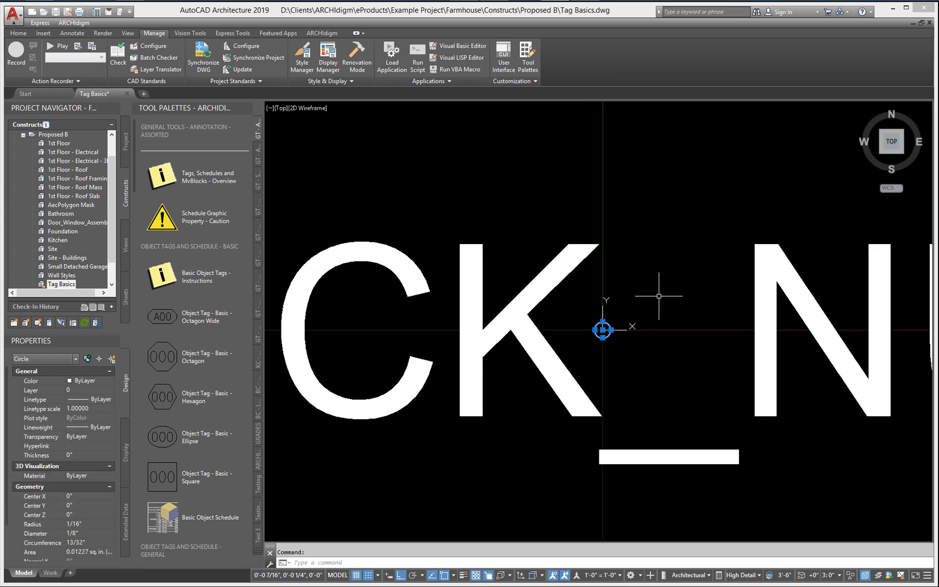
{"action": "scroll", "coordinate": [667, 296], "scroll_direction": "down", "scroll_amount": 2}
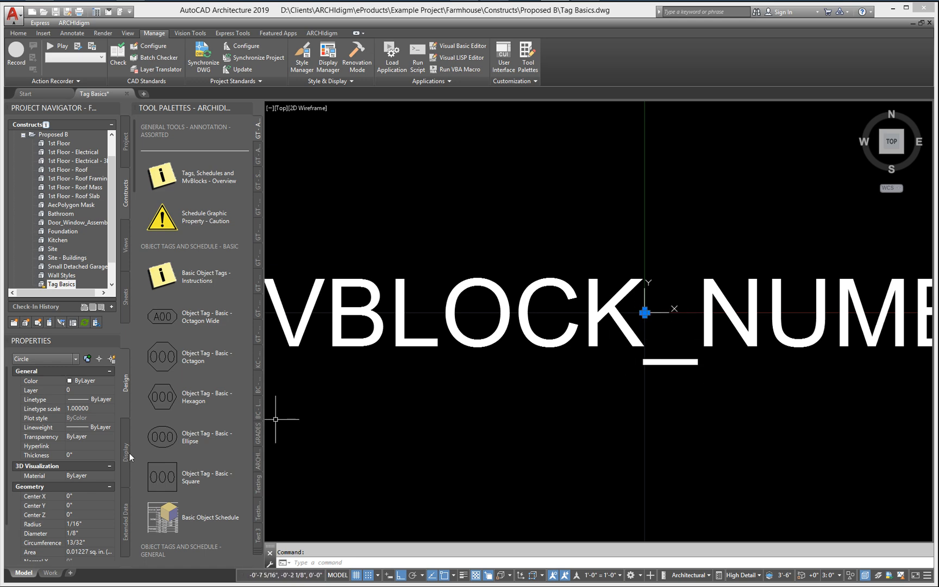
{"action": "left_click", "coordinate": [84, 532]}
{"action": "type", "text": "3"}
{"action": "key", "text": "Tab"}
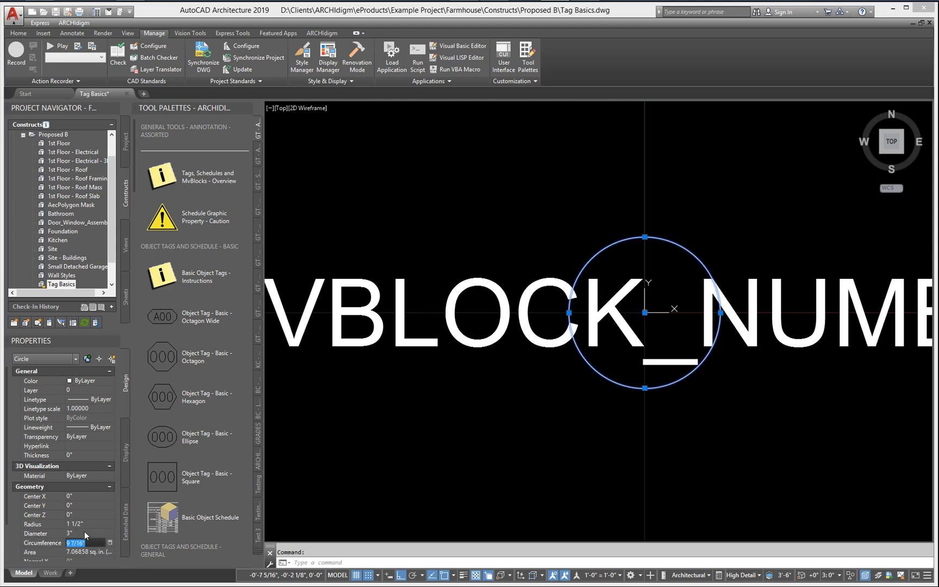
{"action": "key", "text": "Escape"}
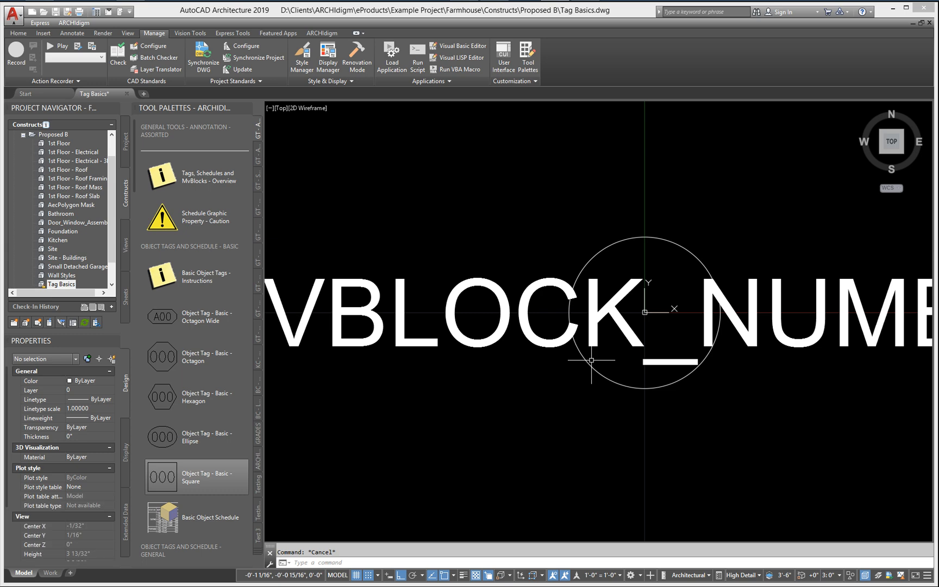
Step: Select the circle together with the attribute definition and set their color and linetype to ByBlock
{"action": "scroll", "coordinate": [631, 311], "scroll_direction": "up", "scroll_amount": 1}
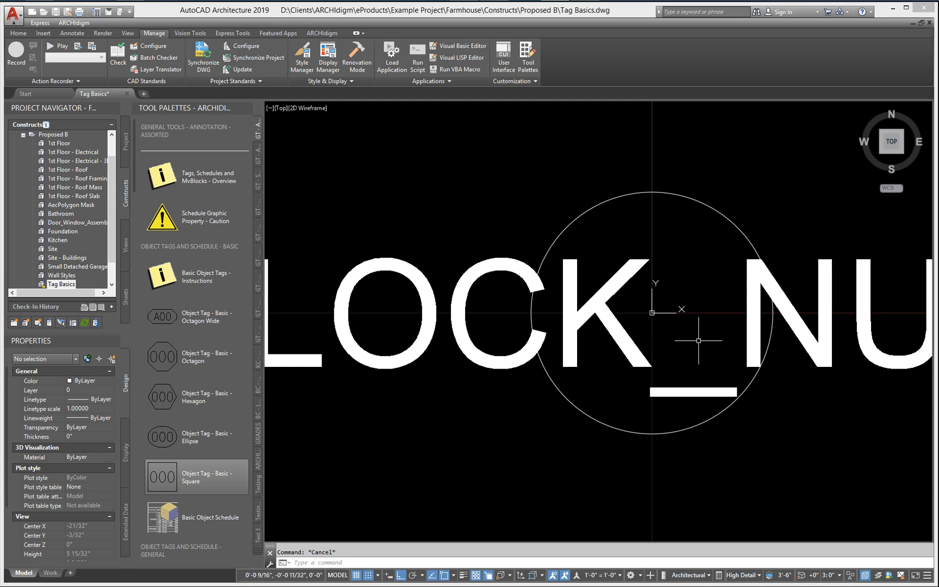
{"action": "scroll", "coordinate": [698, 340], "scroll_direction": "down", "scroll_amount": 2}
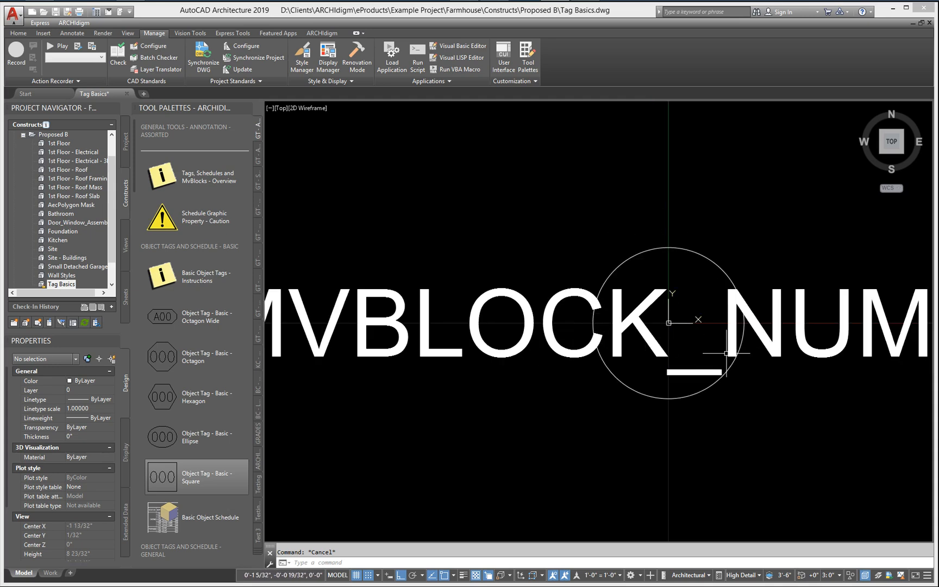
{"action": "scroll", "coordinate": [726, 353], "scroll_direction": "down", "scroll_amount": 2}
{"action": "middle_click_drag", "start_coordinate": [726, 354], "coordinate": [622, 348]}
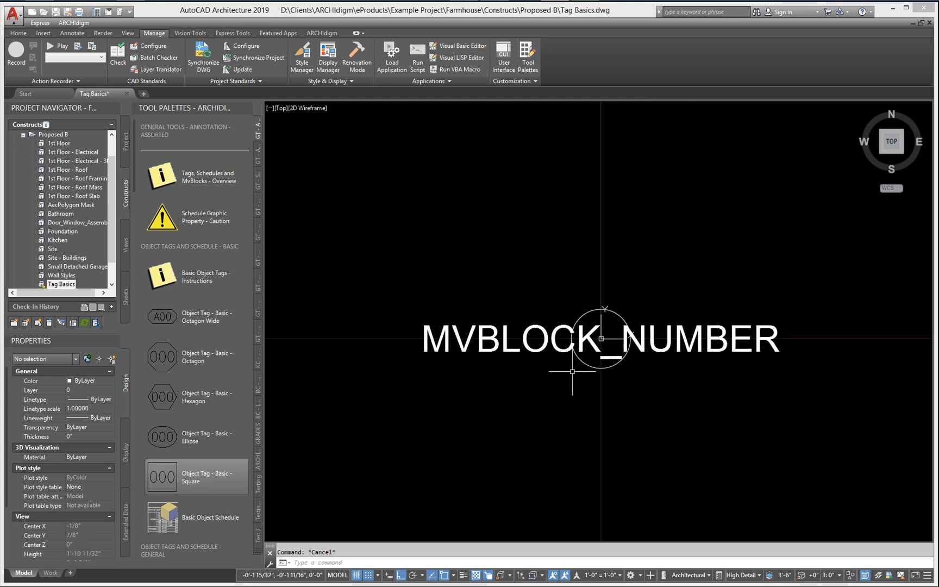
{"action": "left_click", "coordinate": [572, 371]}
{"action": "left_click", "coordinate": [550, 302]}
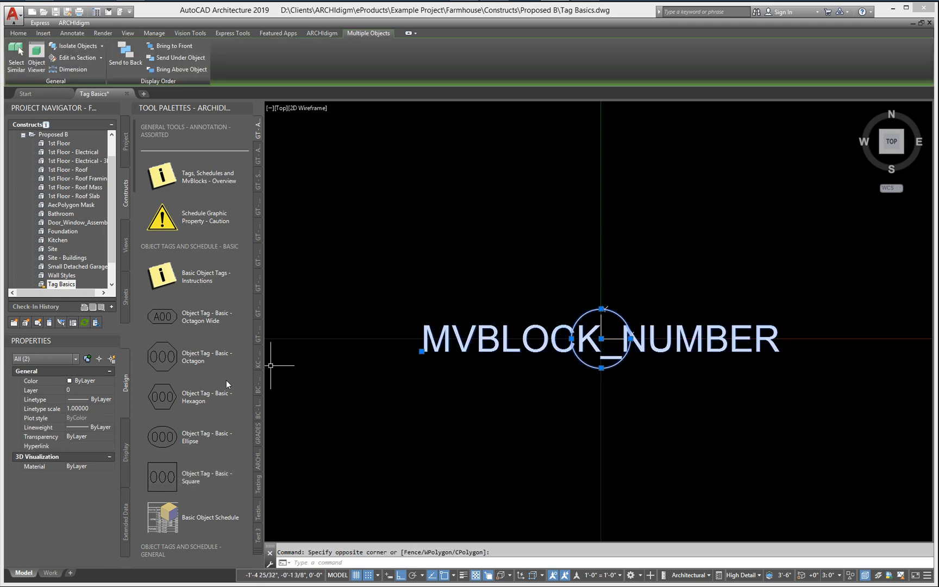
{"action": "left_click", "coordinate": [95, 382]}
{"action": "left_click", "coordinate": [96, 381]}
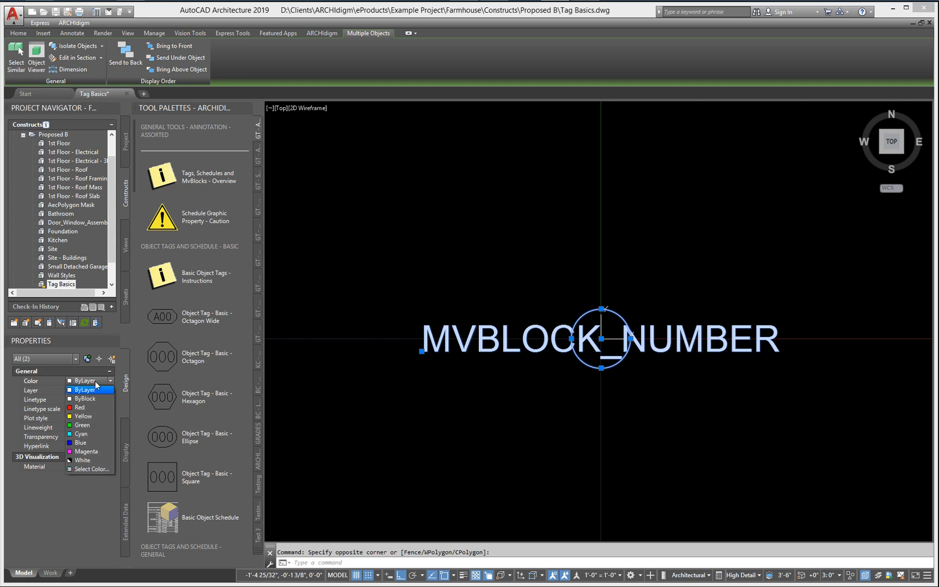
{"action": "left_click", "coordinate": [95, 398]}
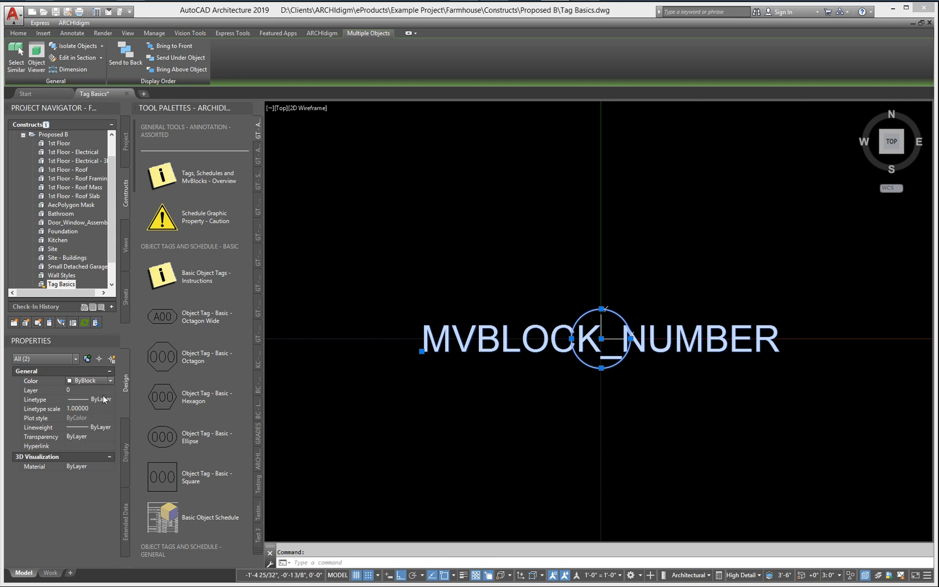
{"action": "left_click", "coordinate": [103, 397]}
{"action": "left_click", "coordinate": [103, 400]}
{"action": "left_click", "coordinate": [100, 416]}
Step: Set the lineweight and material of the circle and attribute definition to ByBlock, and clear the selection
{"action": "left_click", "coordinate": [88, 428]}
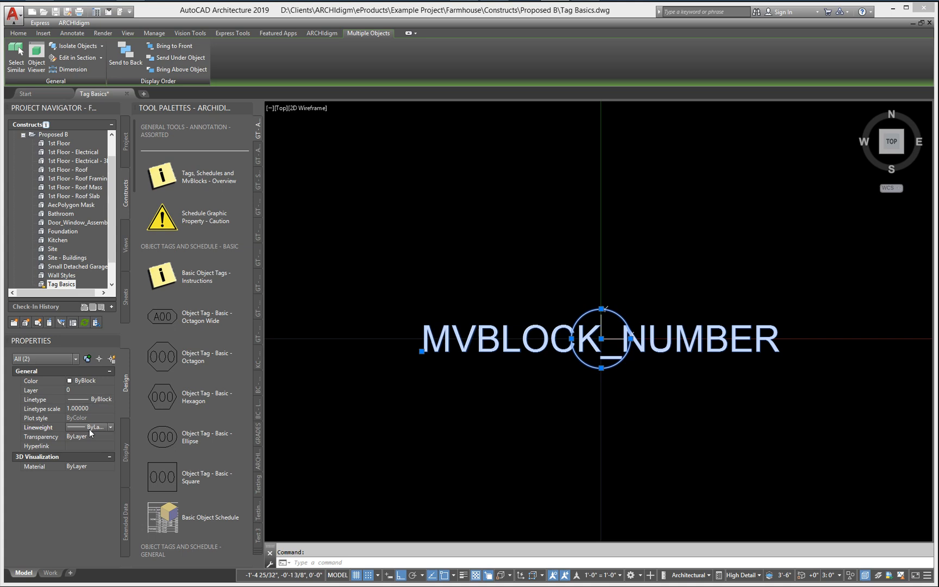
{"action": "left_click", "coordinate": [89, 428]}
{"action": "left_click", "coordinate": [95, 446]}
{"action": "left_click", "coordinate": [90, 466]}
{"action": "left_click", "coordinate": [89, 465]}
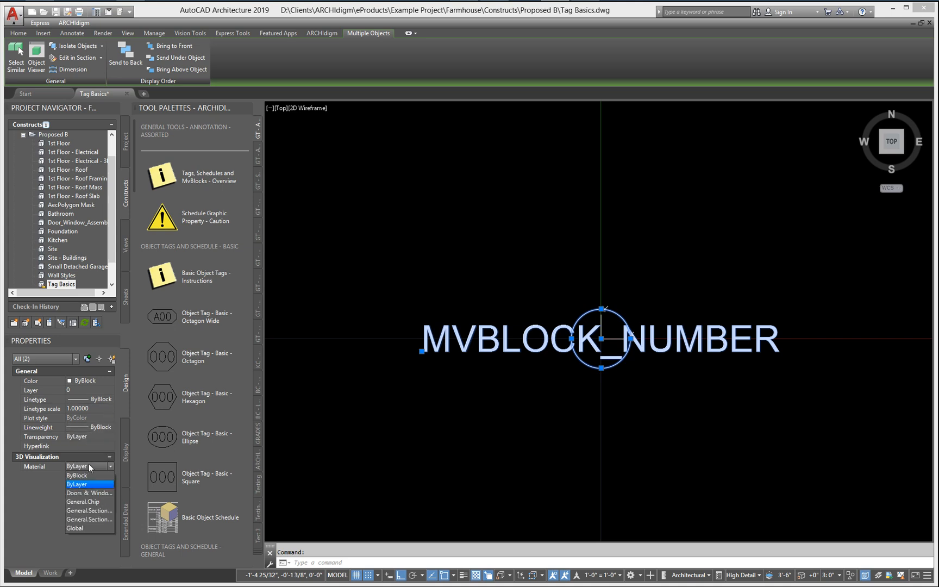
{"action": "left_click", "coordinate": [87, 475]}
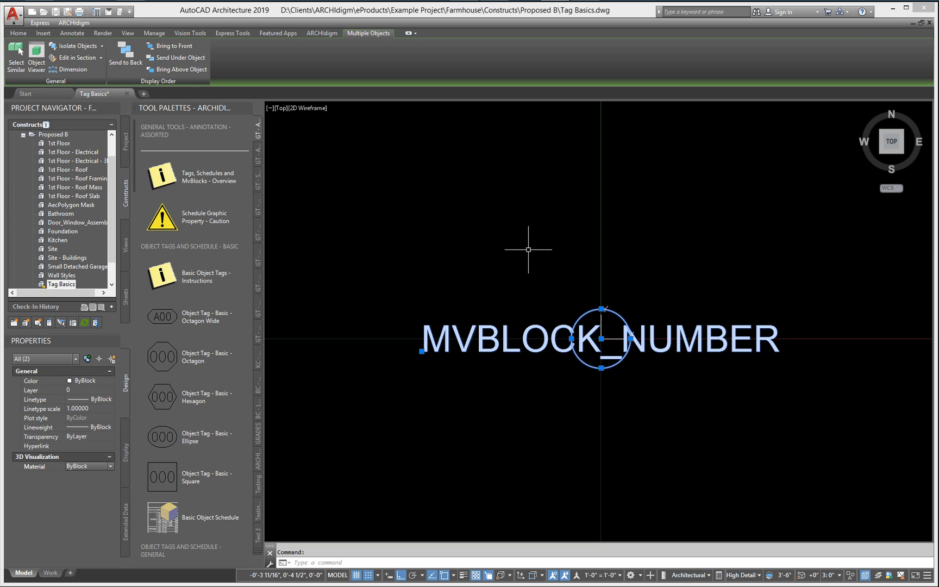
{"action": "key", "text": "Escape"}
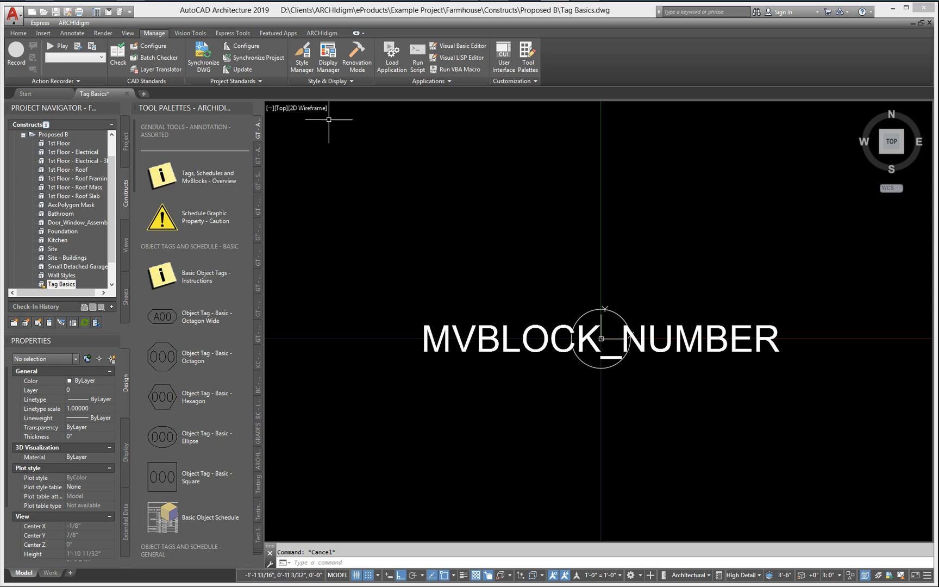
Step: In the Style Manager, duplicate the Standard property data format under Tag Basics.dwg's documentation objects
{"action": "left_click", "coordinate": [17, 33]}
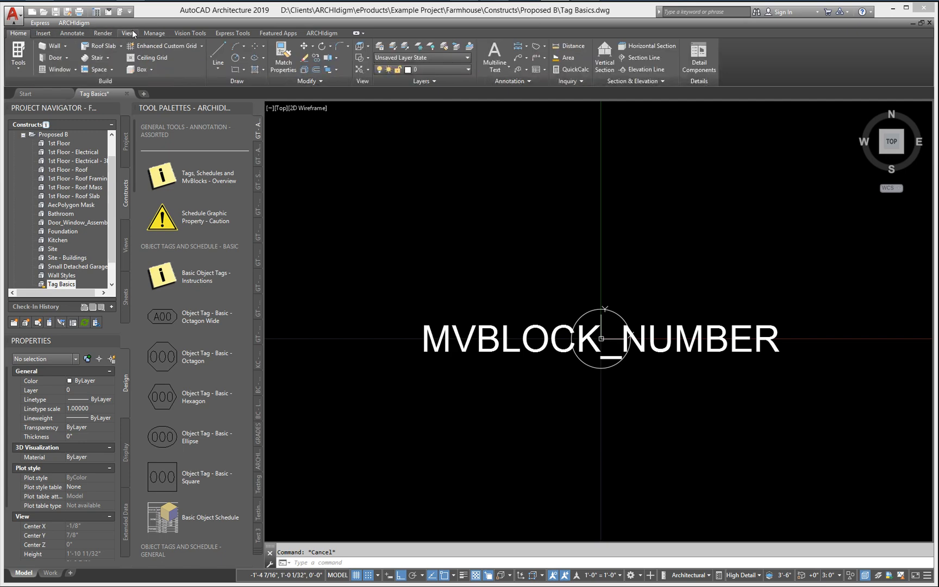
{"action": "left_click", "coordinate": [149, 34]}
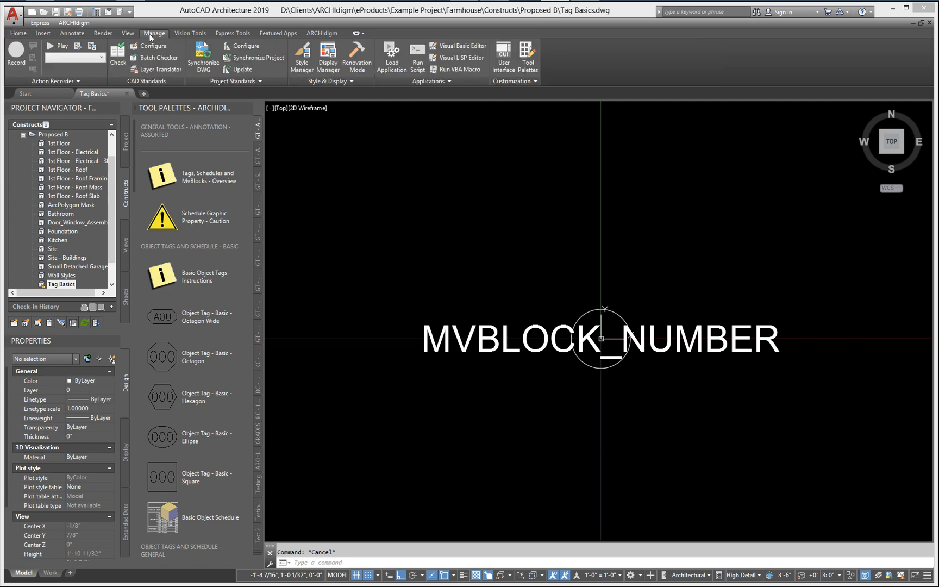
{"action": "left_click", "coordinate": [302, 65]}
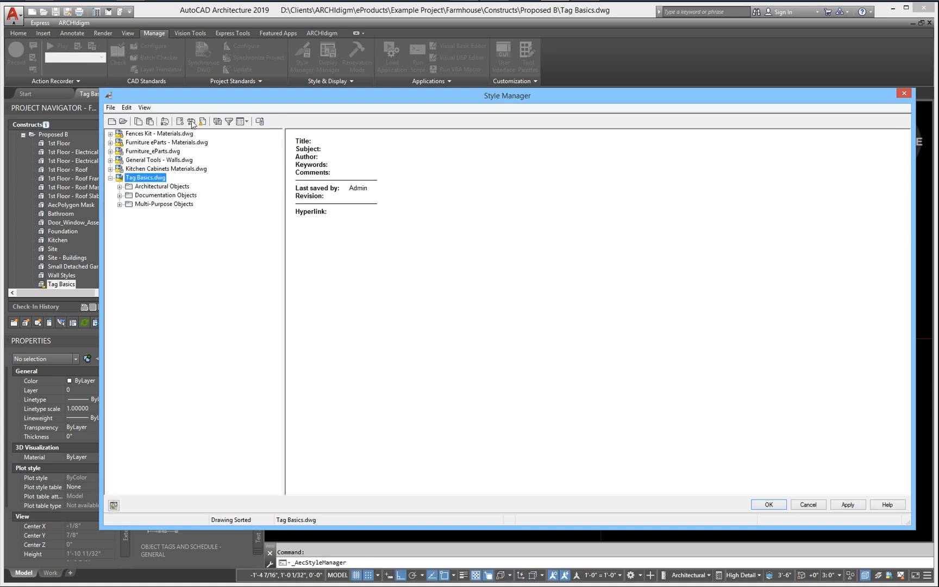
{"action": "left_click", "coordinate": [120, 196]}
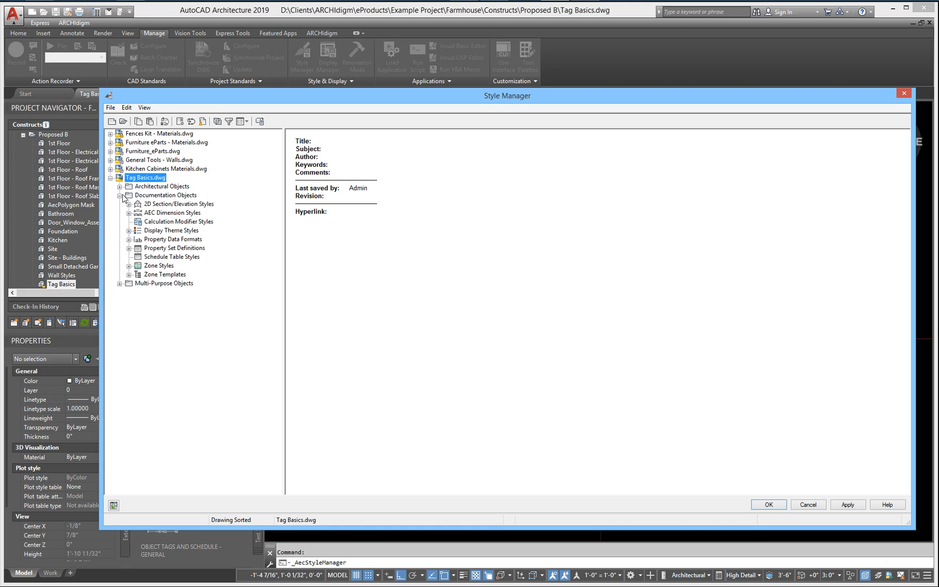
{"action": "left_click", "coordinate": [174, 240]}
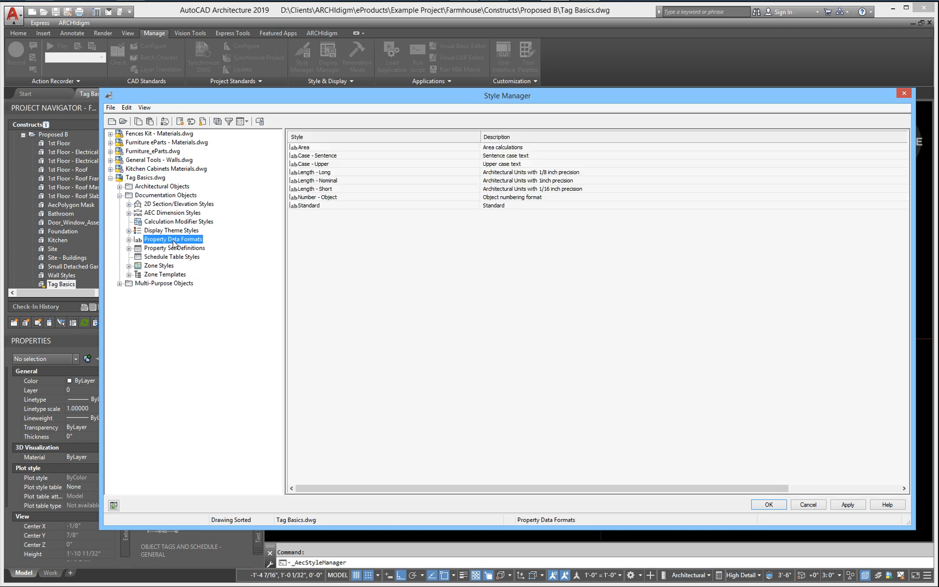
{"action": "left_click", "coordinate": [307, 207]}
{"action": "left_click_drag", "start_coordinate": [307, 209], "coordinate": [328, 263]}
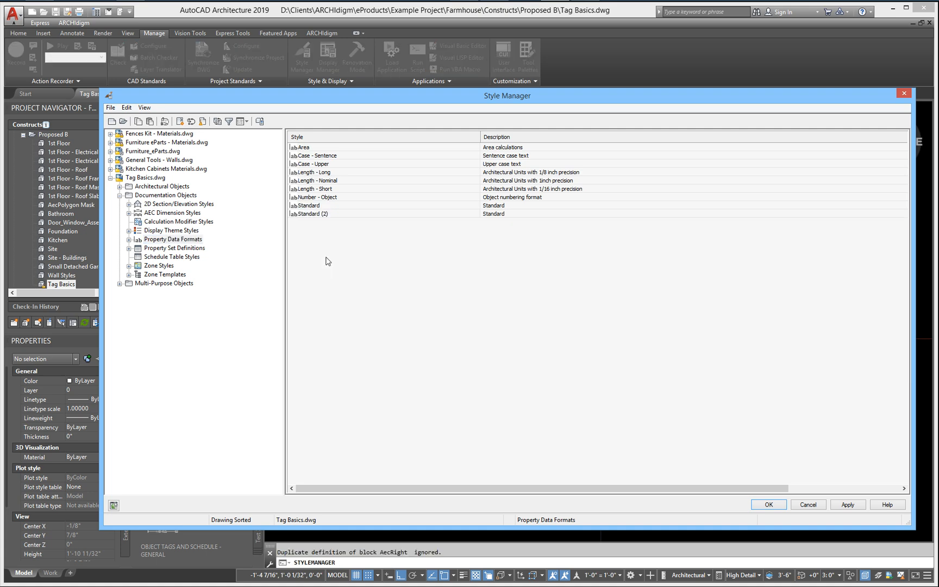
Step: Rename the copied Standard property data format as MvBlock_Number
{"action": "double_click", "coordinate": [316, 216]}
{"action": "left_click", "coordinate": [301, 139]}
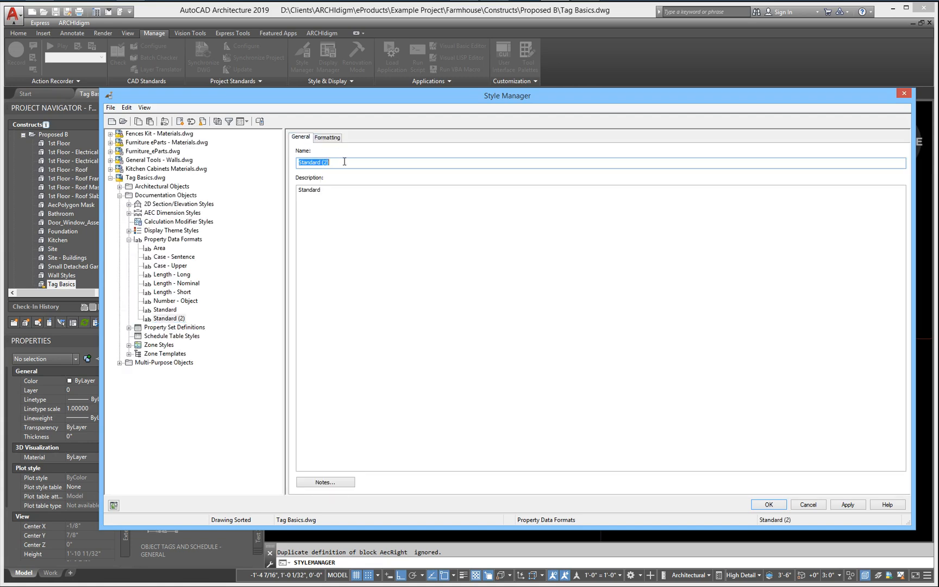
{"action": "type", "text": "M"}
{"action": "type", "text": "vBlock_Number"}
{"action": "key", "text": "Tab"}
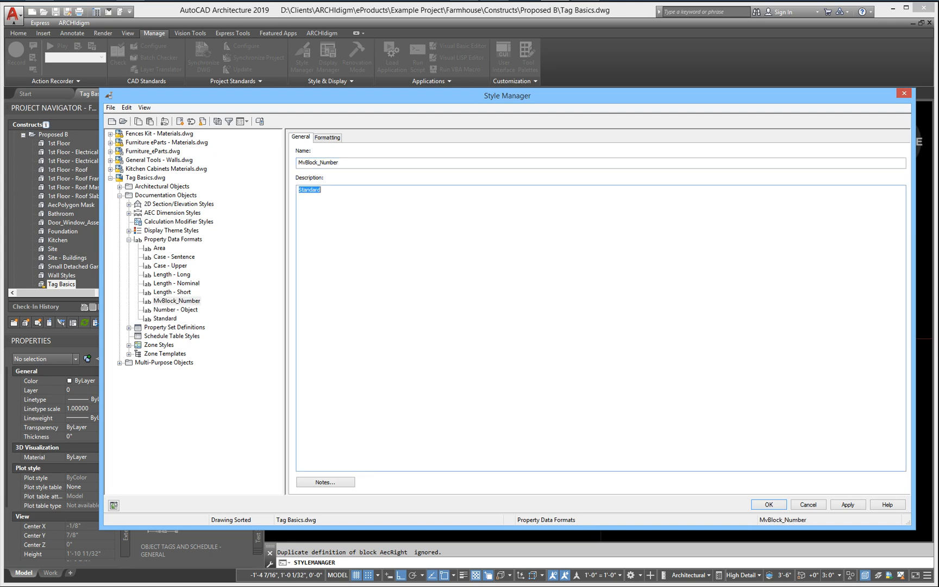
Step: Set the real number precision in the MvBlock_Number format's formatting to 0
{"action": "left_click", "coordinate": [328, 136]}
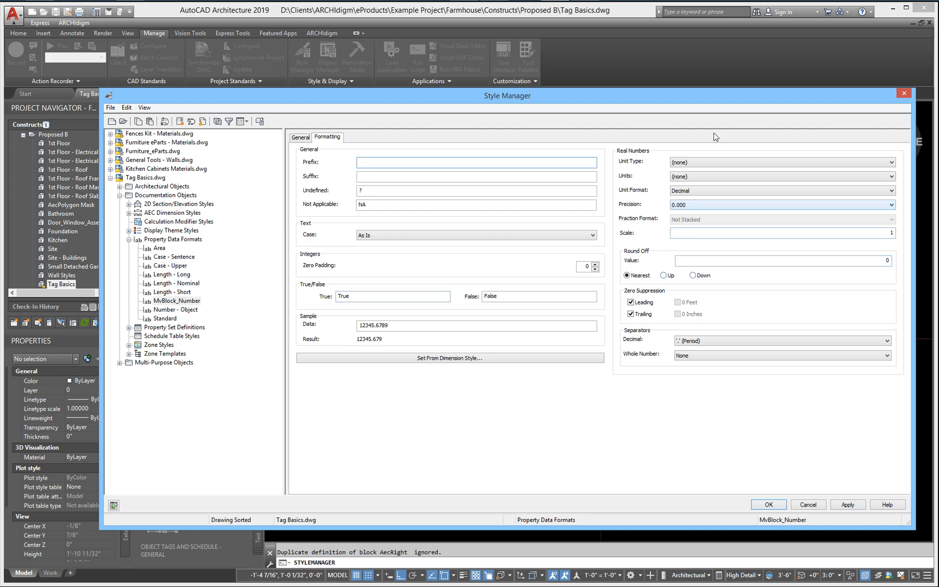
{"action": "left_click", "coordinate": [706, 205]}
{"action": "left_click", "coordinate": [688, 213]}
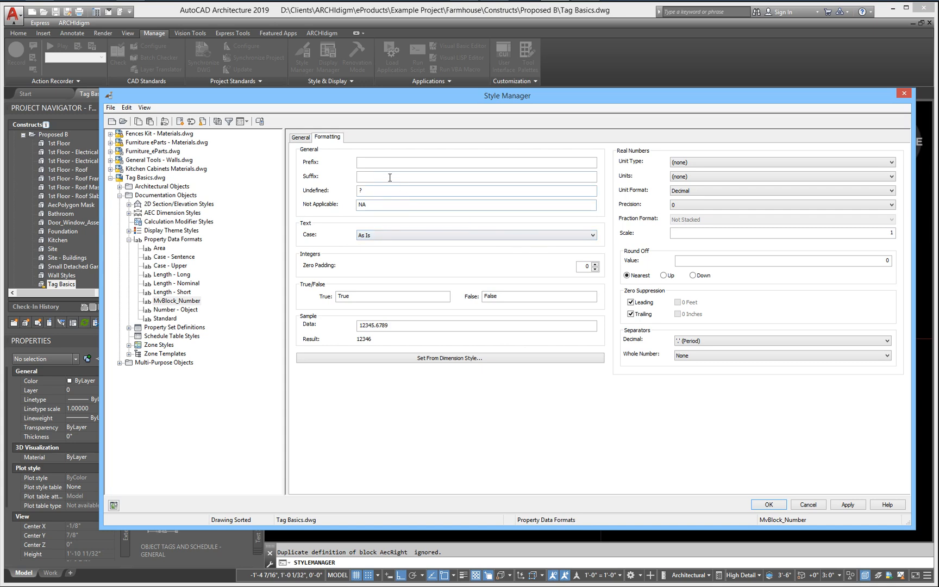
{"action": "left_click", "coordinate": [360, 162]}
{"action": "type", "text": "A"}
{"action": "key", "text": "BackSpace"}
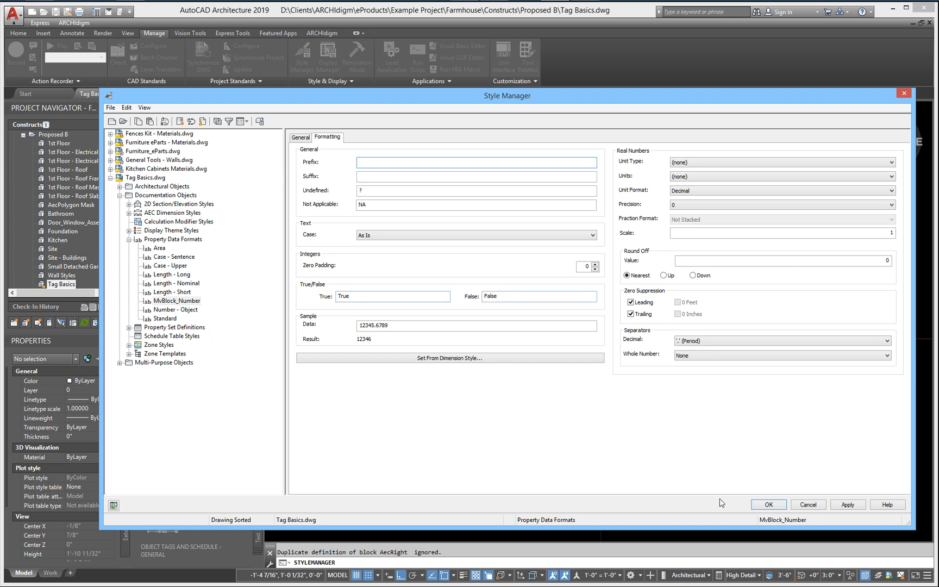
Step: Apply the format change and create a property set definition named MvBlock_Objects_Tag under Tag Basics.dwg's documentation objects
{"action": "left_click", "coordinate": [846, 504]}
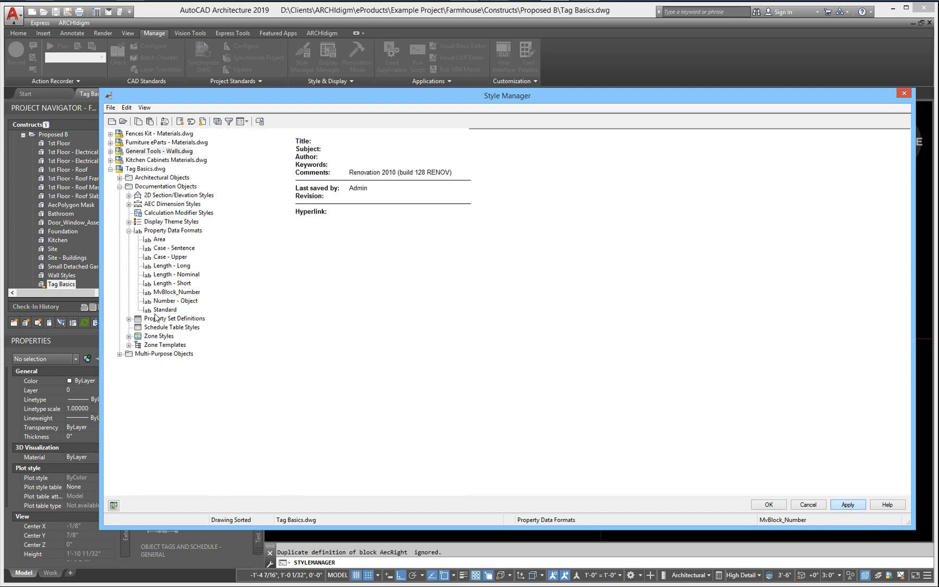
{"action": "left_click", "coordinate": [130, 327]}
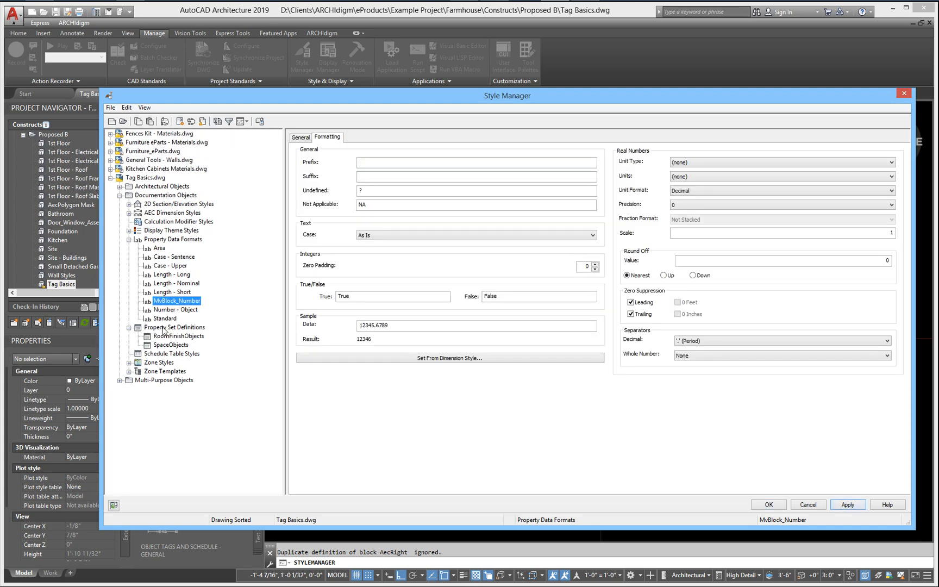
{"action": "left_click", "coordinate": [166, 327]}
{"action": "right_click", "coordinate": [324, 221]}
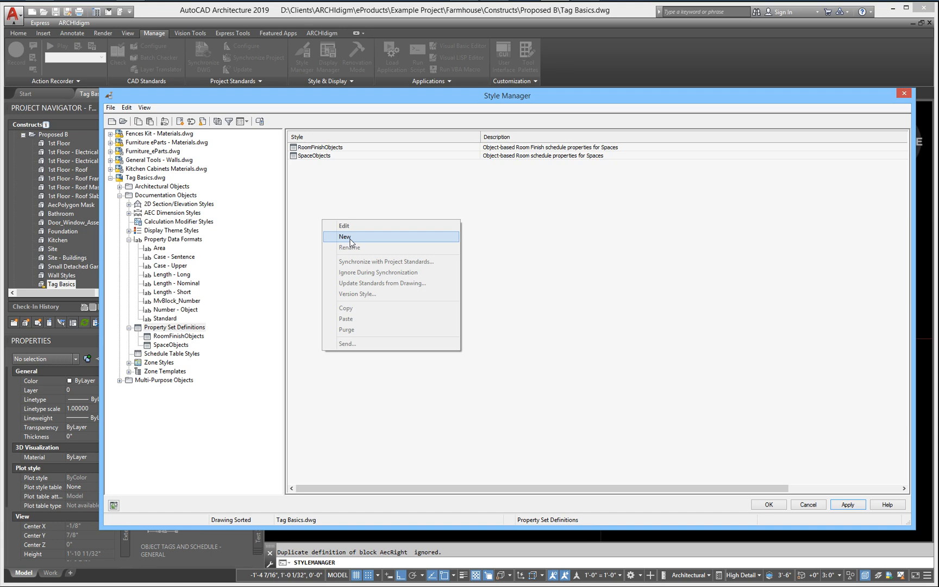
{"action": "left_click", "coordinate": [316, 239]}
{"action": "right_click", "coordinate": [290, 243]}
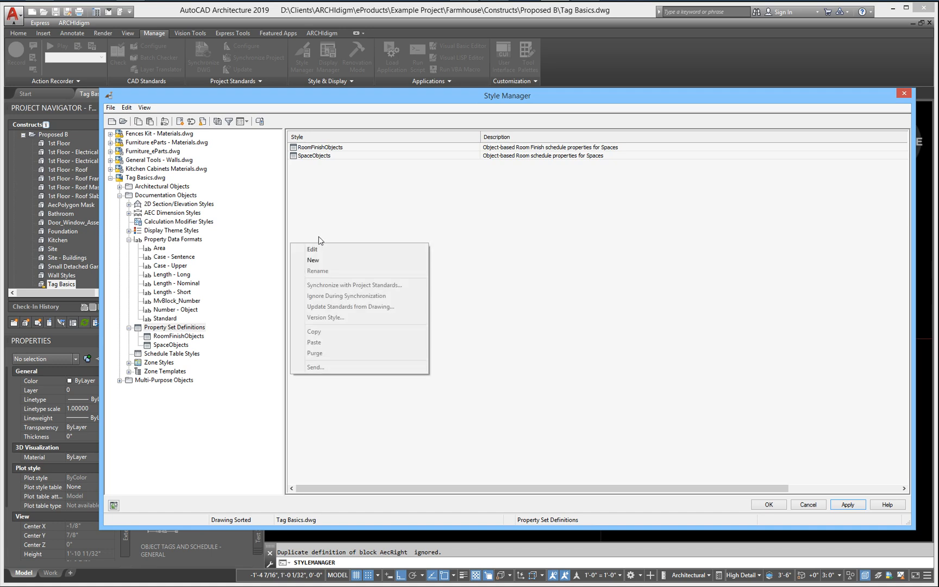
{"action": "left_click", "coordinate": [323, 260]}
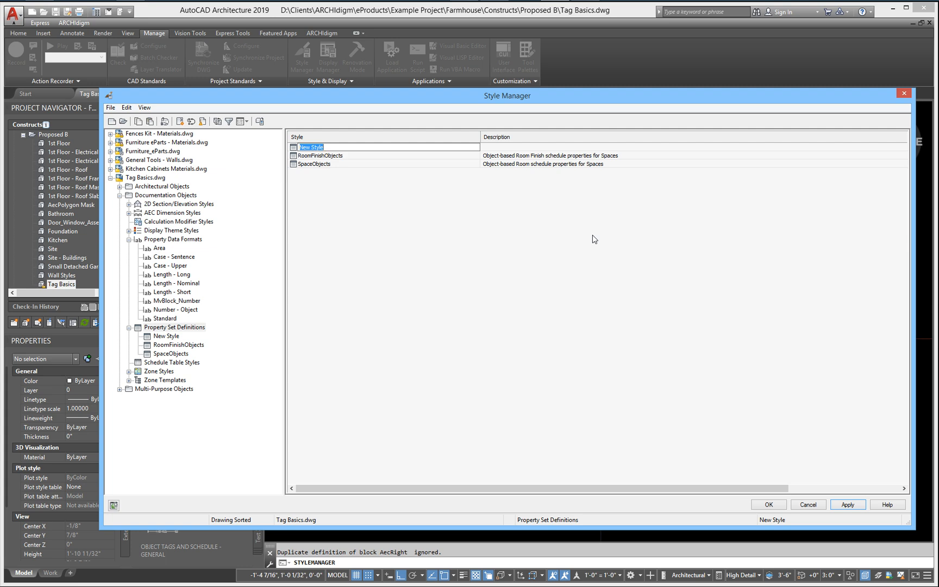
{"action": "type", "text": "MvBlock_Objects_Tag"}
Step: Make the MvBlock_Objects_Tag property set definition apply to Multi-View Block Reference objects
{"action": "double_click", "coordinate": [317, 148]}
{"action": "left_click", "coordinate": [324, 137]}
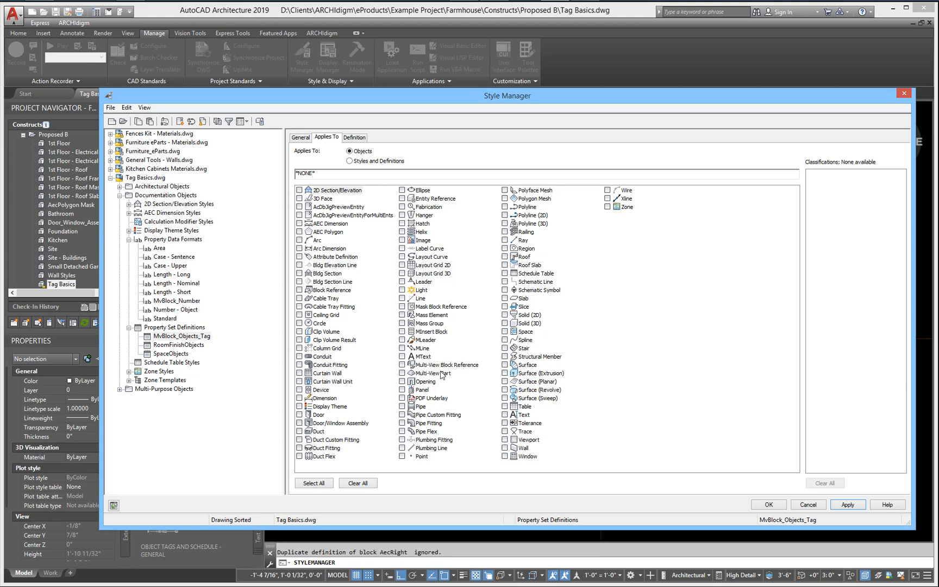
{"action": "left_click", "coordinate": [402, 365]}
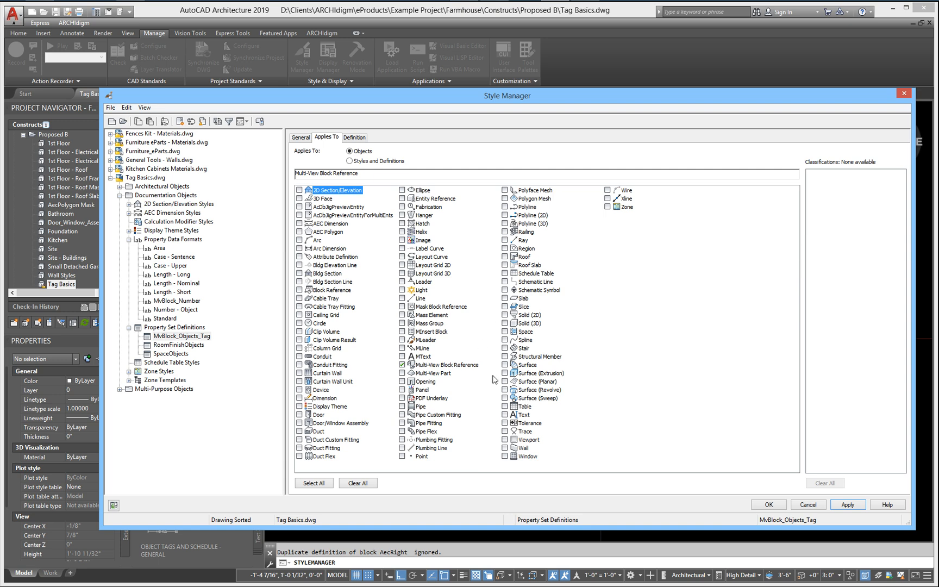
Step: Add a manual property named Number to the MvBlock_Objects_Tag definition, keeping Number as its description
{"action": "left_click", "coordinate": [355, 139]}
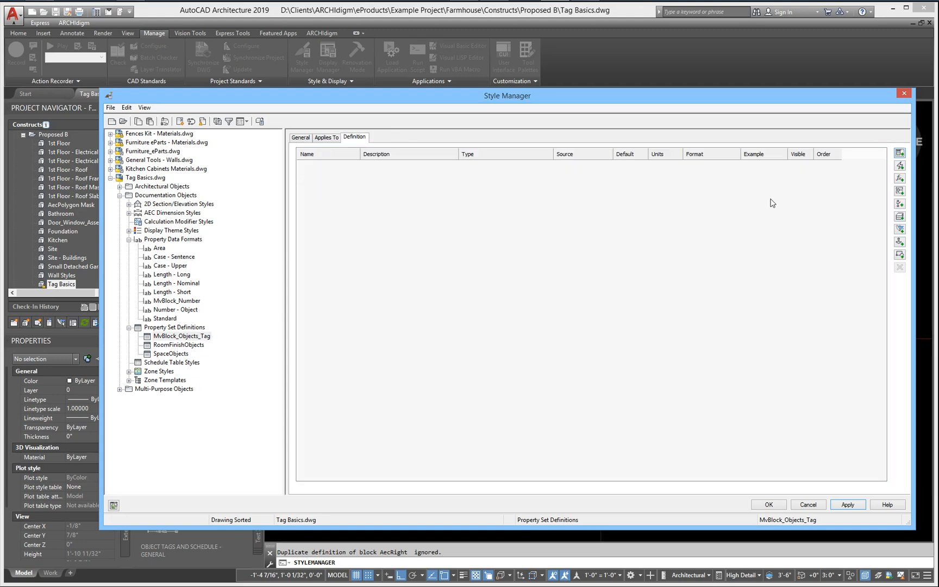
{"action": "left_click", "coordinate": [899, 154]}
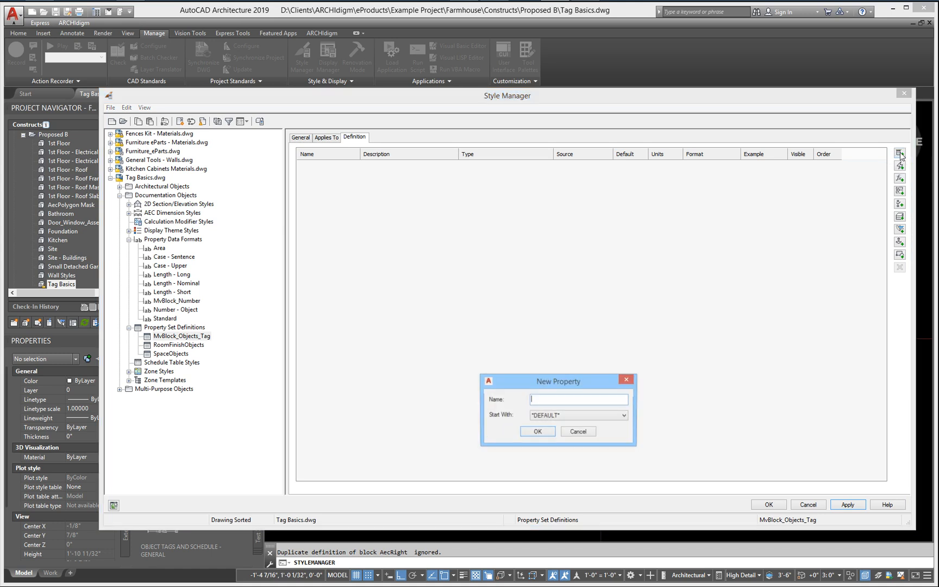
{"action": "type", "text": "Number"}
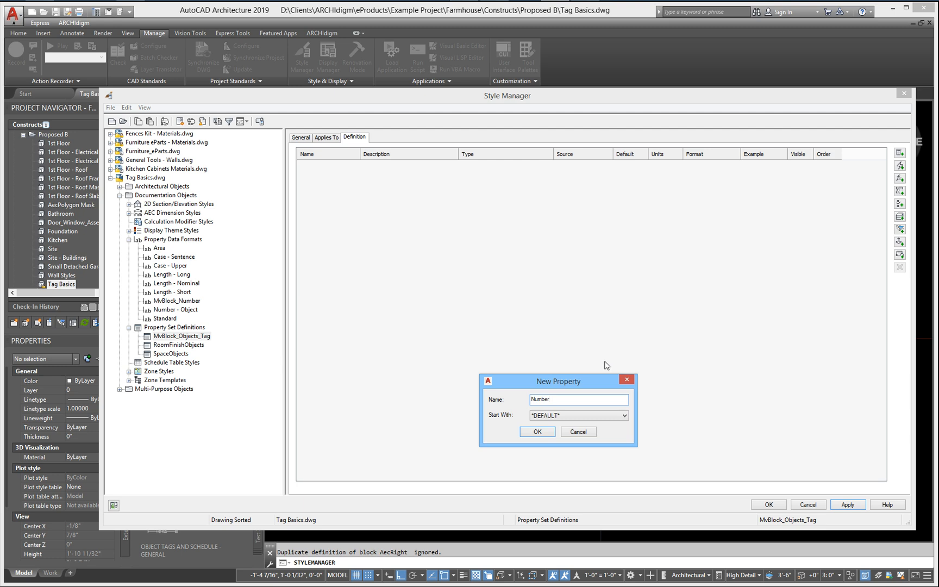
{"action": "left_click", "coordinate": [524, 431]}
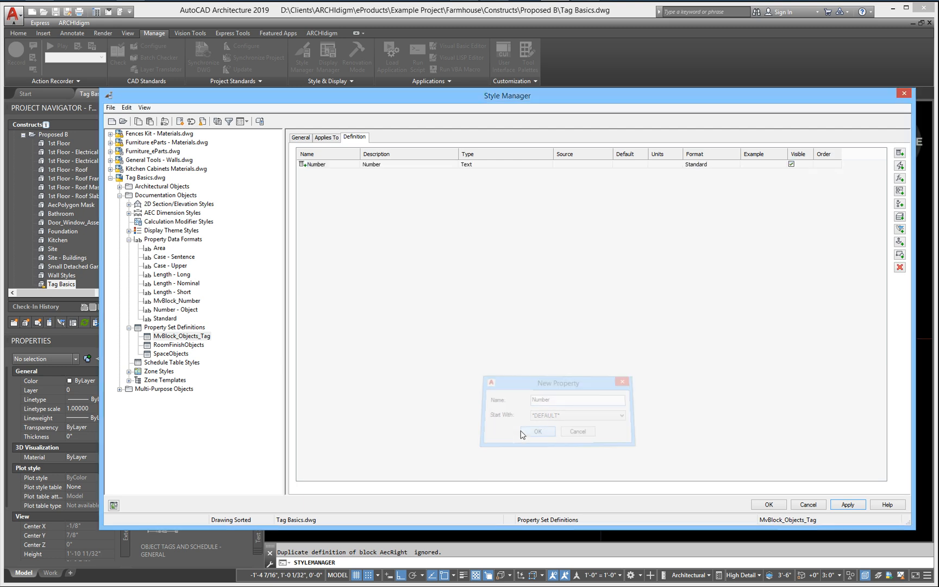
{"action": "left_click", "coordinate": [407, 166]}
{"action": "left_click", "coordinate": [453, 164]}
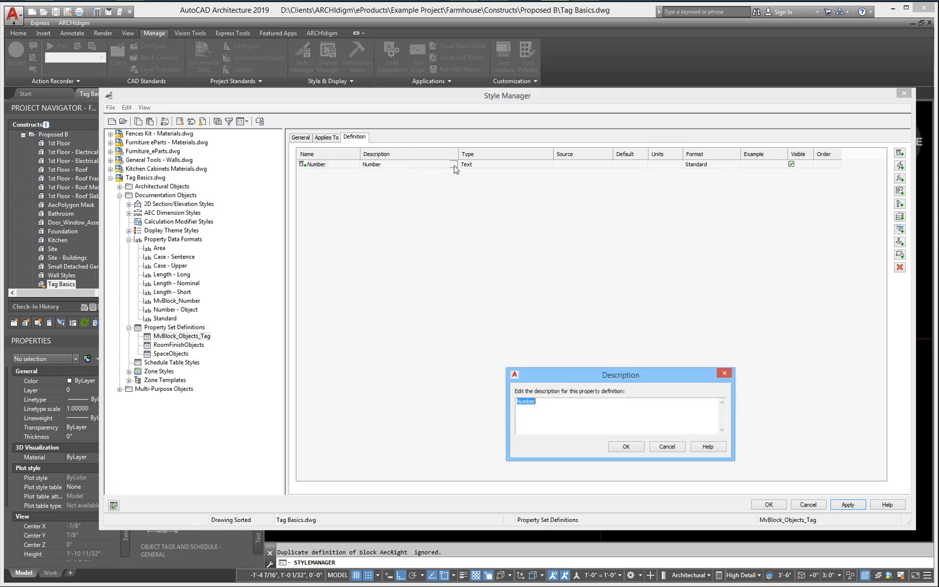
{"action": "left_click", "coordinate": [544, 406]}
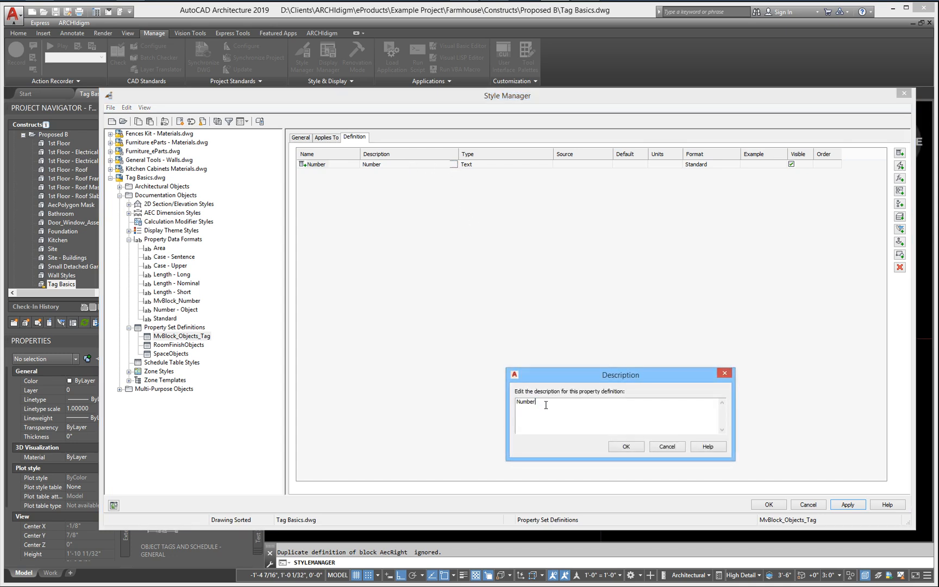
{"action": "left_click", "coordinate": [627, 449]}
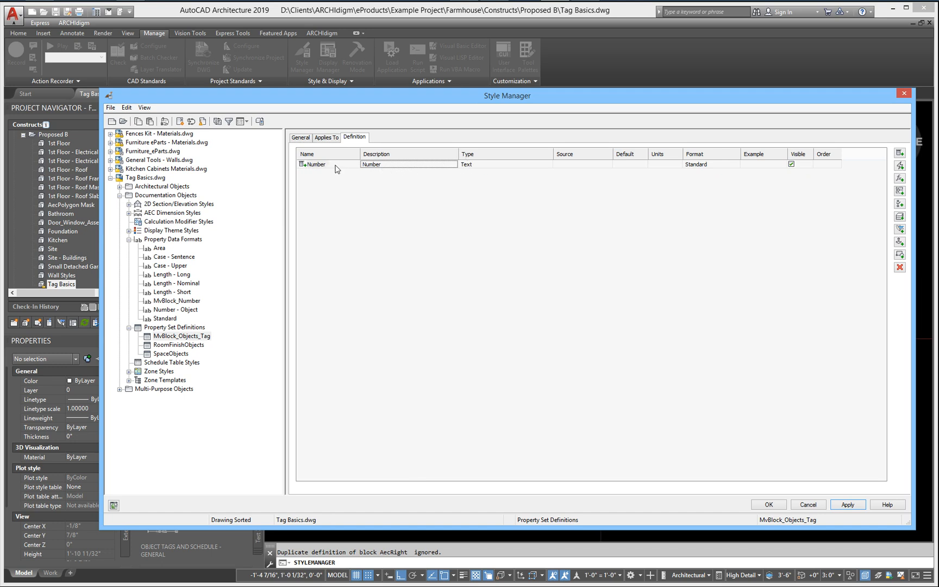
Step: Set the Number property's type to Auto Increment - Integer and its default value to 1
{"action": "left_click", "coordinate": [490, 165]}
{"action": "left_click", "coordinate": [490, 164]}
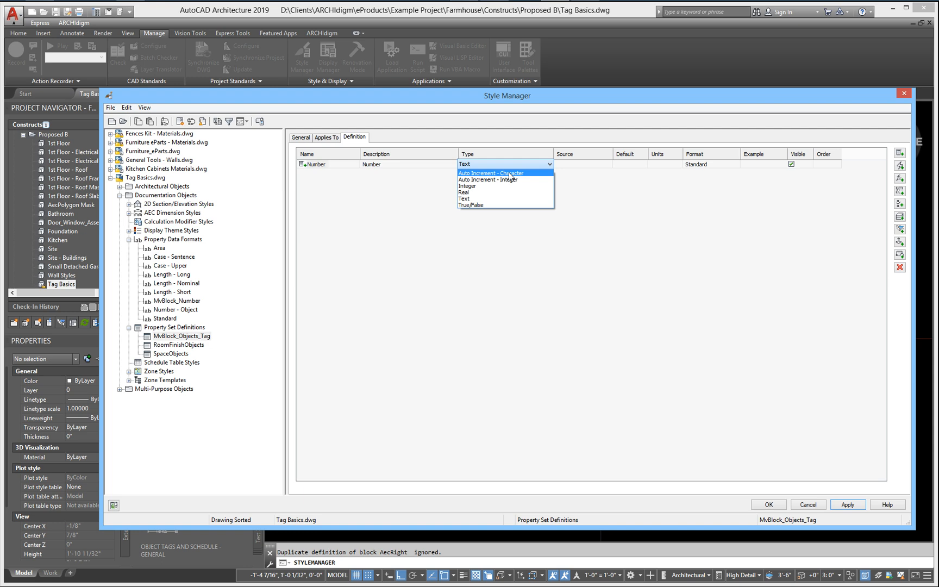
{"action": "left_click", "coordinate": [508, 179]}
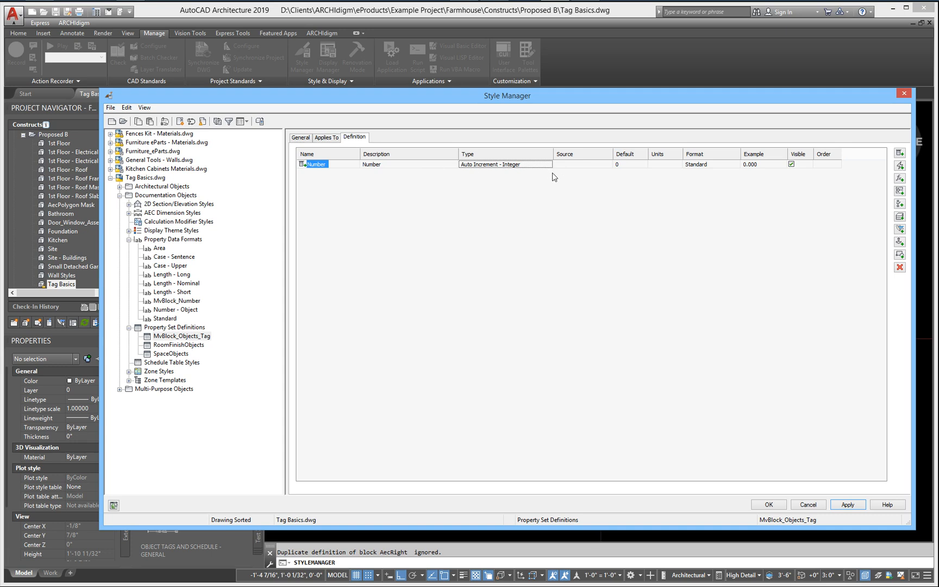
{"action": "left_click", "coordinate": [616, 166]}
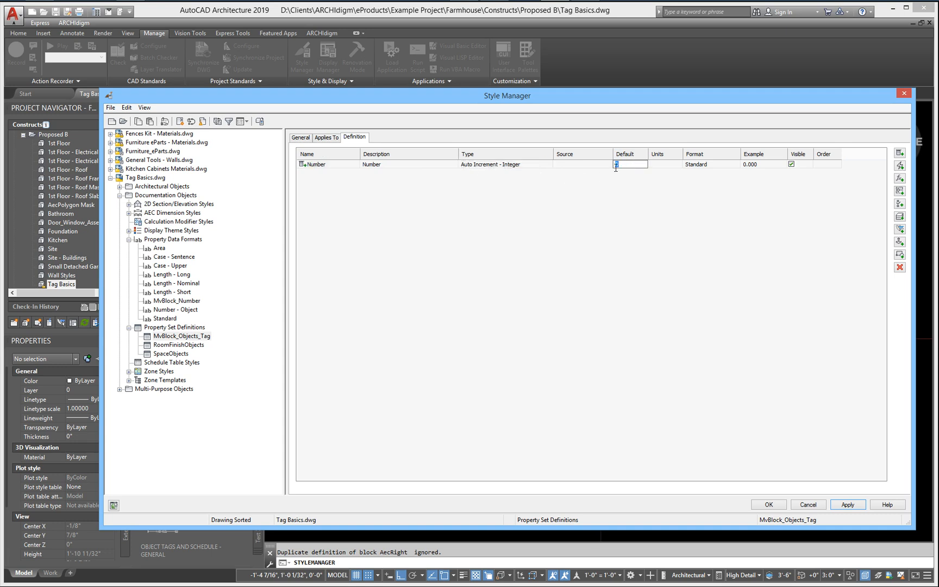
{"action": "type", "text": "1"}
{"action": "key", "text": "Return"}
Step: Assign the MvBlock_Number format to the Number property, apply the changes and close the Style Manager
{"action": "left_click", "coordinate": [717, 165]}
{"action": "left_click", "coordinate": [717, 166]}
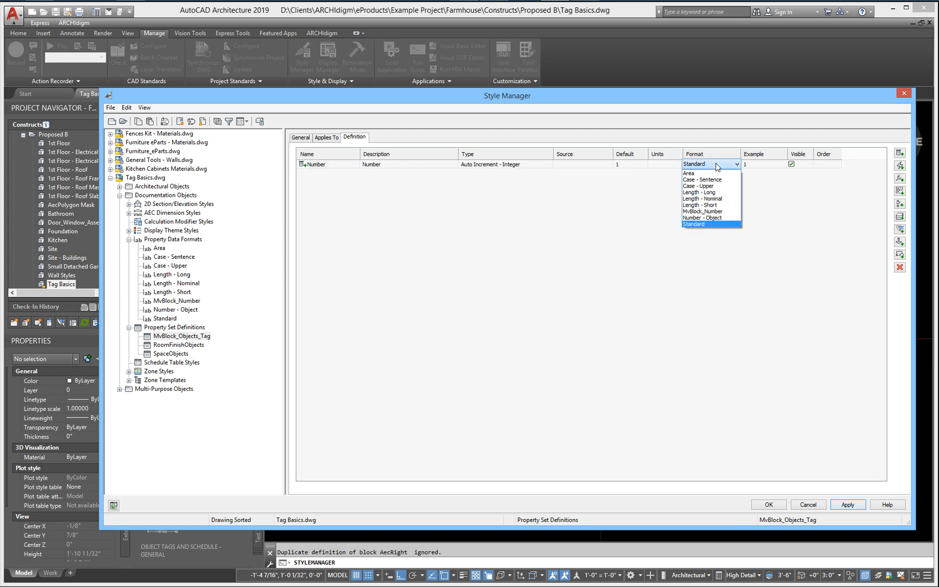
{"action": "left_click", "coordinate": [695, 211]}
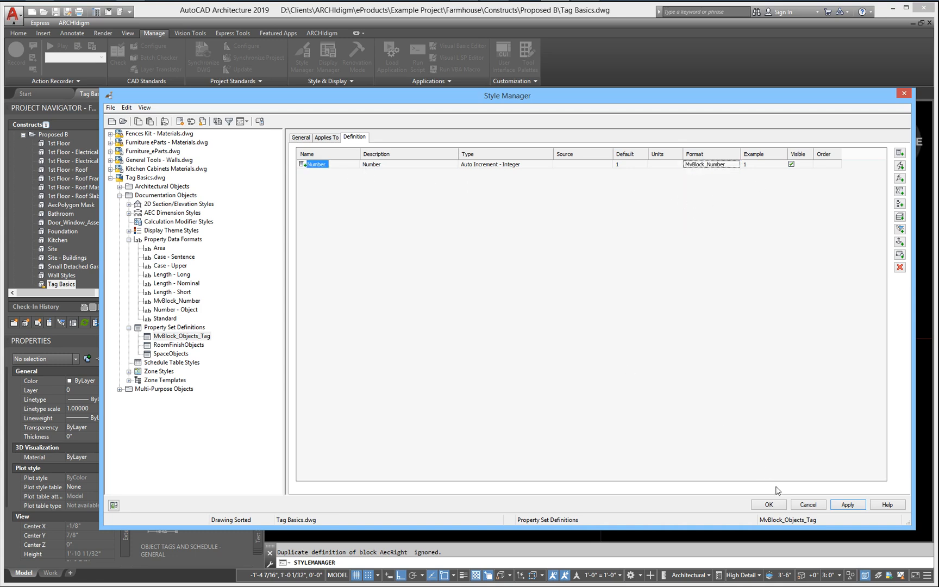
{"action": "left_click", "coordinate": [840, 506]}
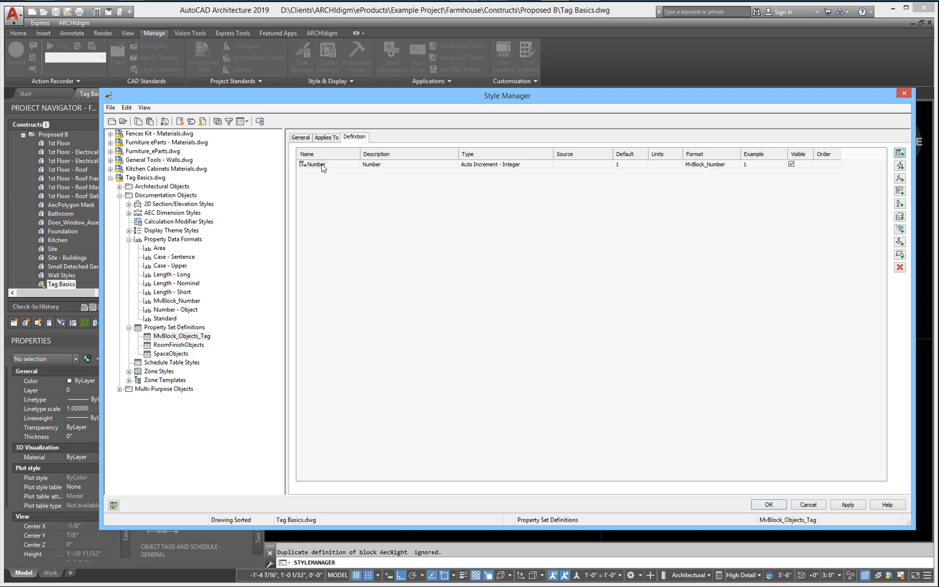
{"action": "left_click", "coordinate": [850, 505]}
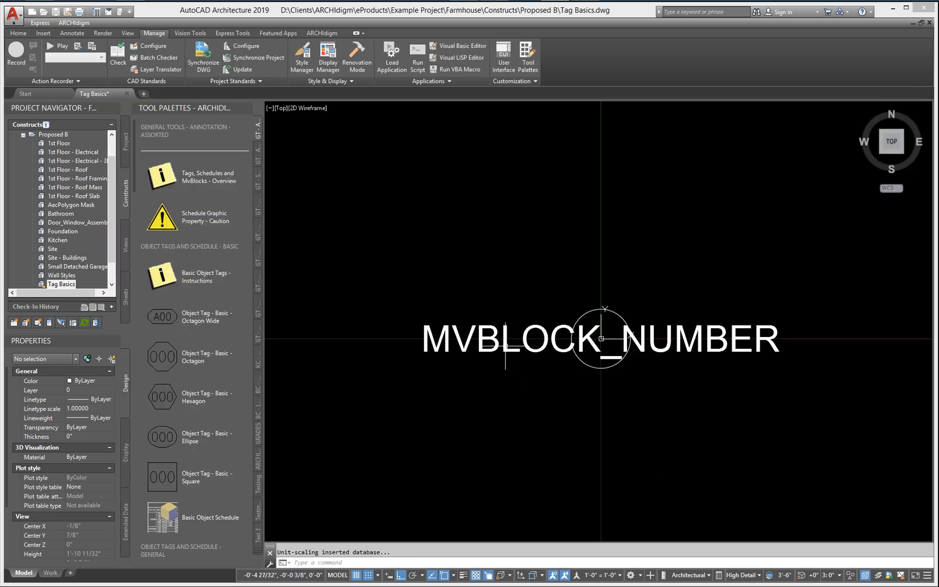
Step: Change the attribute definition's tag to MVBLOCK_OBJECTS_TAG:NUMBER and leave text editing
{"action": "double_click", "coordinate": [505, 346]}
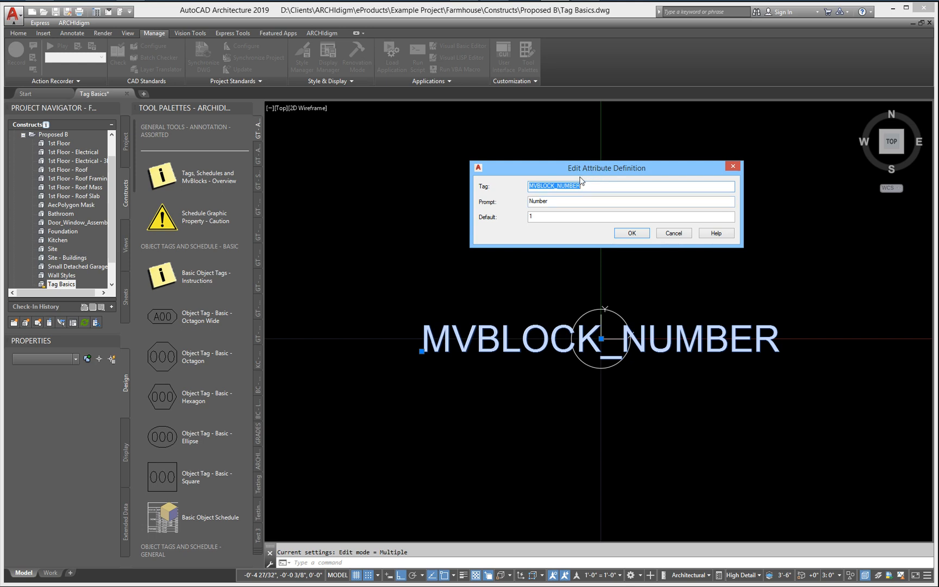
{"action": "type", "text": "MvBlock_Objects_Tag:Number"}
{"action": "left_click", "coordinate": [632, 233]}
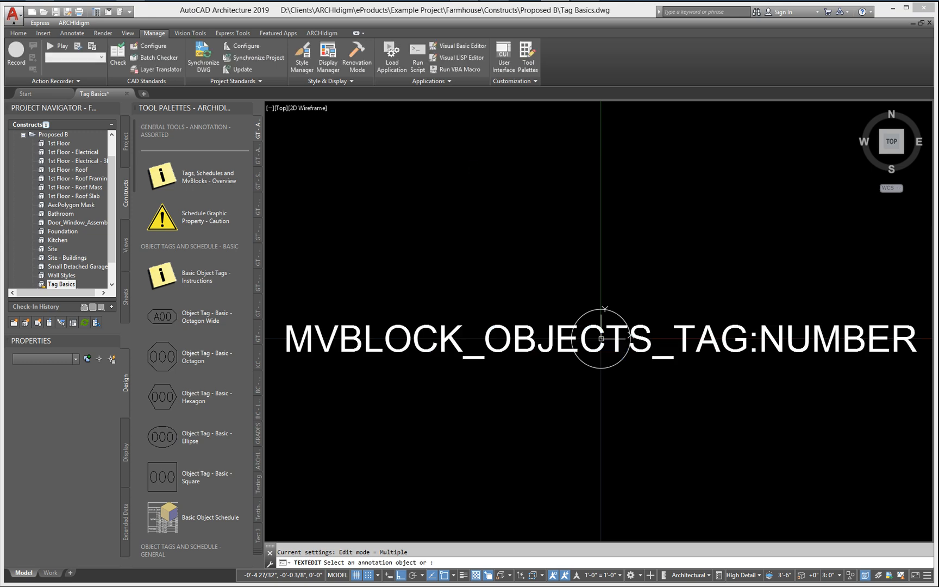
{"action": "scroll", "coordinate": [593, 303], "scroll_direction": "down", "scroll_amount": 2}
{"action": "key", "text": "Return"}
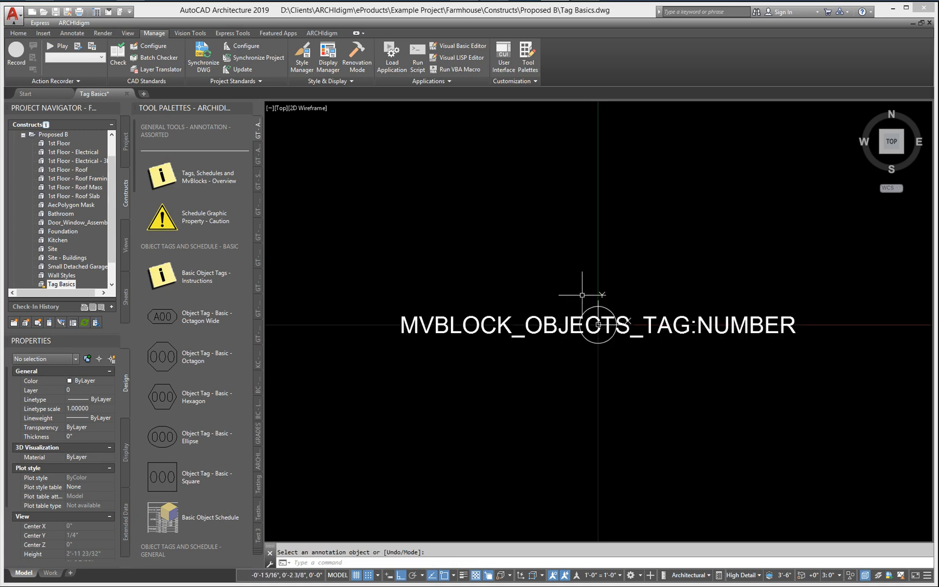
{"action": "key", "text": "Escape"}
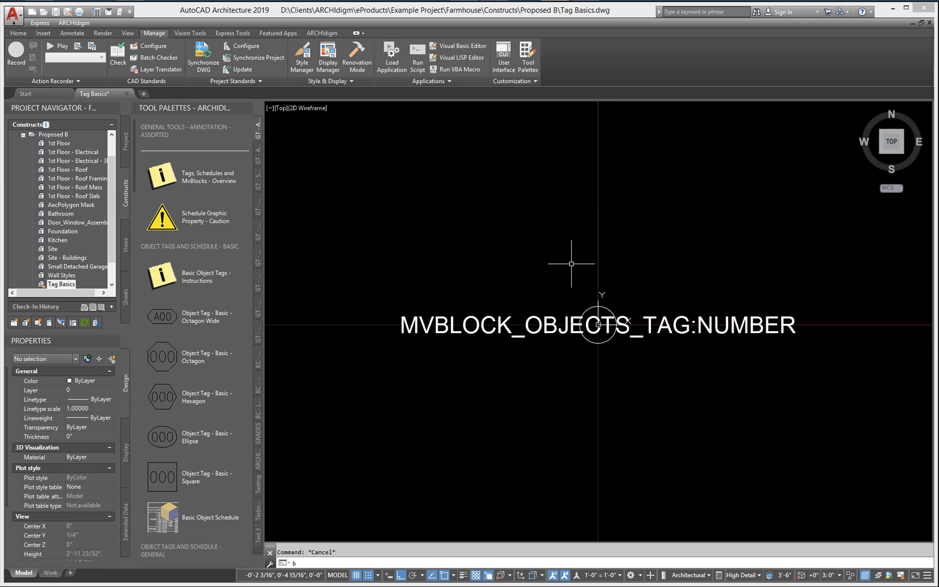
Step: Start a block definition named MvBlock_Number_Tag_1 with its block unit set to Inches
{"action": "key", "text": "Return"}
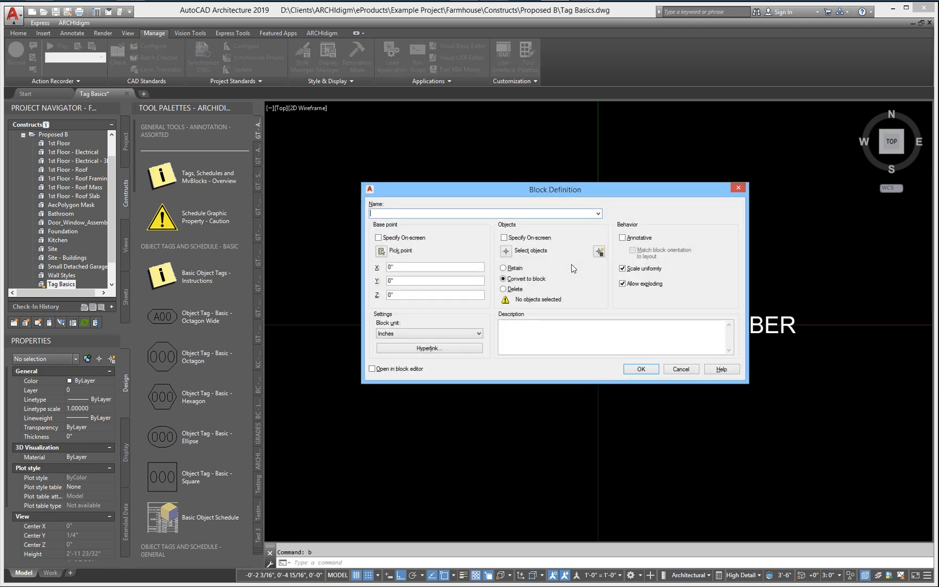
{"action": "type", "text": "MvBlock_Number_Tag_1"}
{"action": "left_click", "coordinate": [403, 334]}
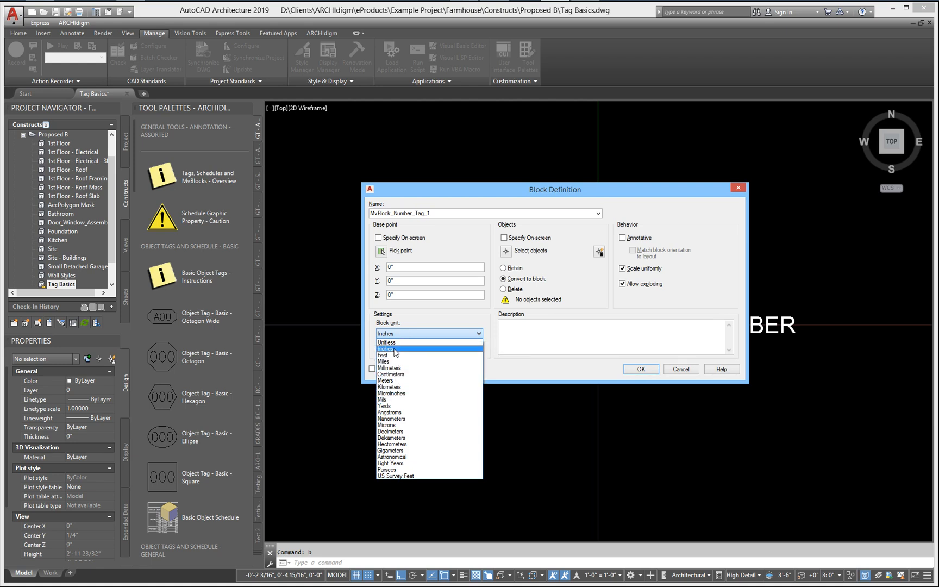
{"action": "left_click", "coordinate": [394, 350]}
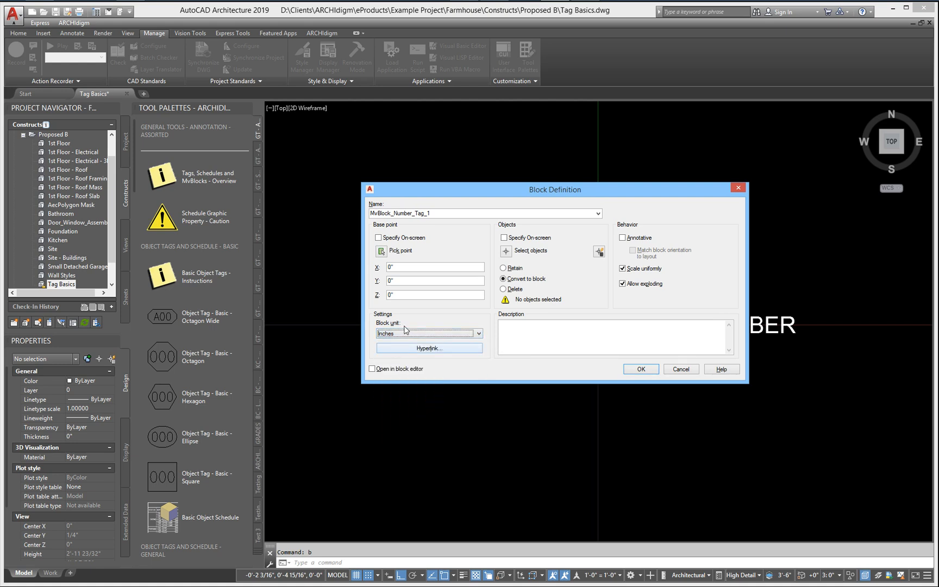
Step: Select the circle and the attribute definition as the block's objects
{"action": "left_click", "coordinate": [505, 255]}
{"action": "left_click", "coordinate": [610, 354]}
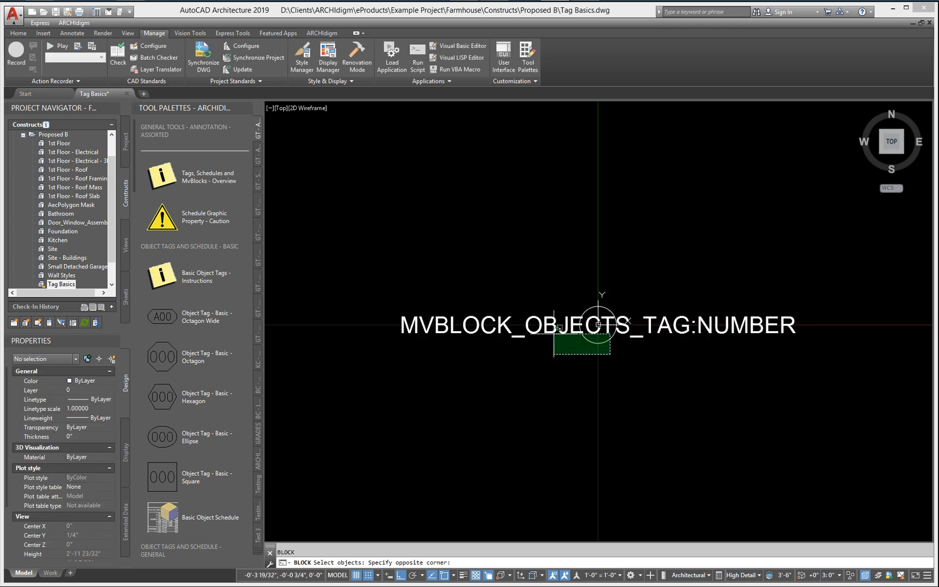
{"action": "left_click", "coordinate": [554, 326]}
{"action": "key", "text": "Return"}
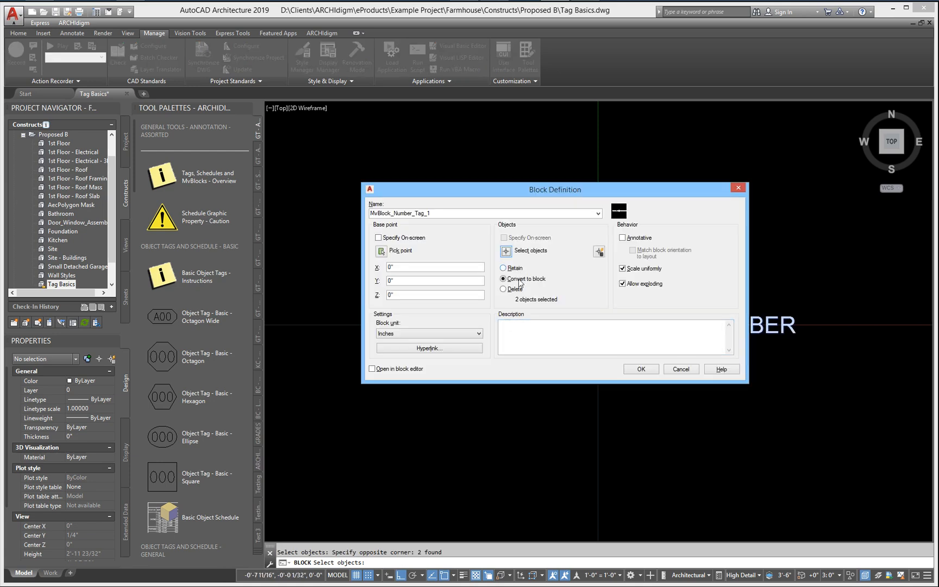
Step: Make the block annotative and create it, accepting the default Number attribute value
{"action": "left_click", "coordinate": [623, 238]}
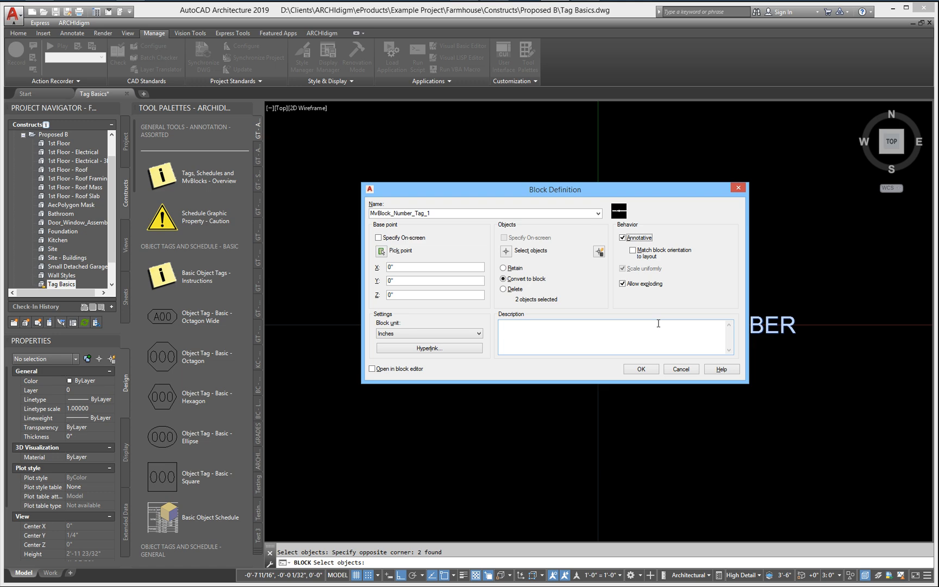
{"action": "left_click", "coordinate": [637, 372]}
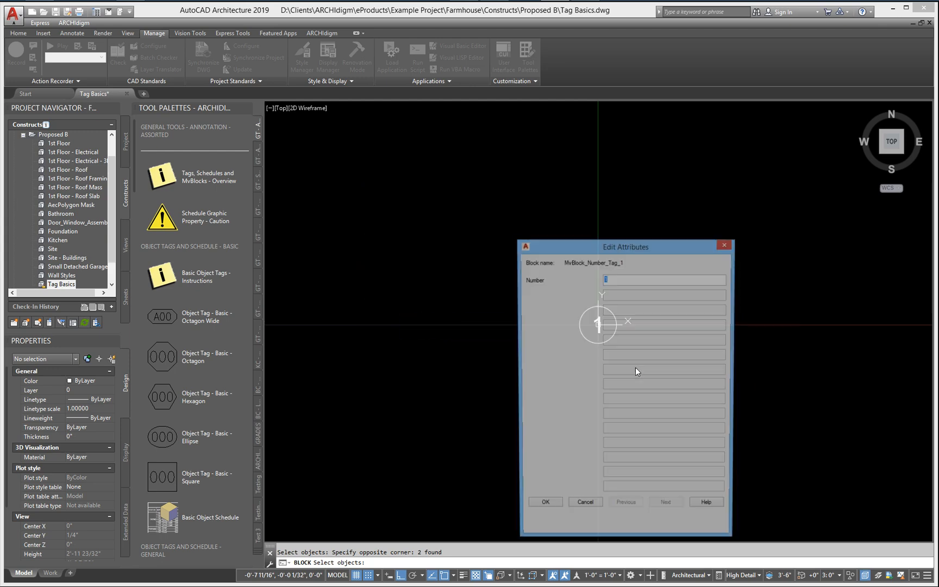
{"action": "left_click", "coordinate": [543, 507]}
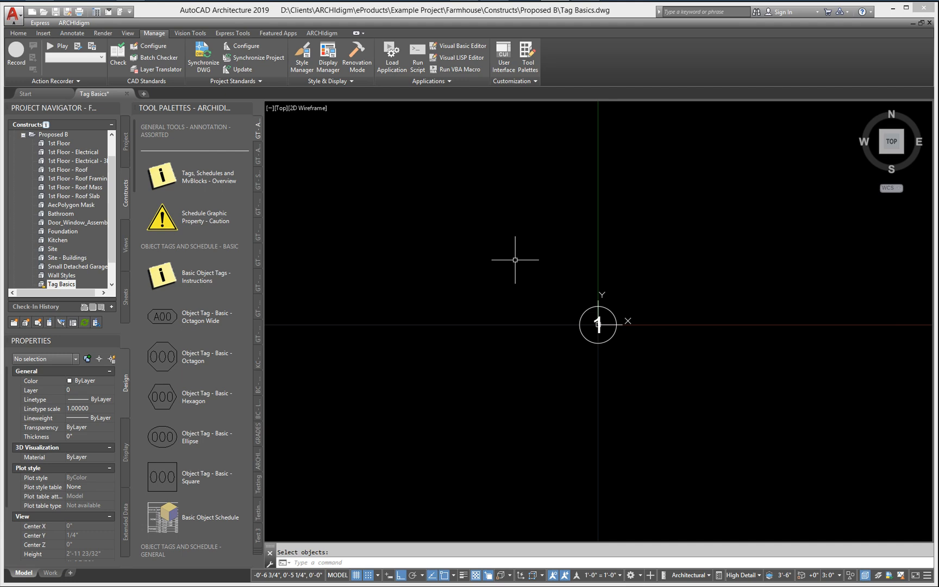
Step: Create a new multi-view block definition named MvBlock_Number_Tag_1 in Tag Basics
{"action": "type", "text": "mvblcok"}
{"action": "key", "text": "Return"}
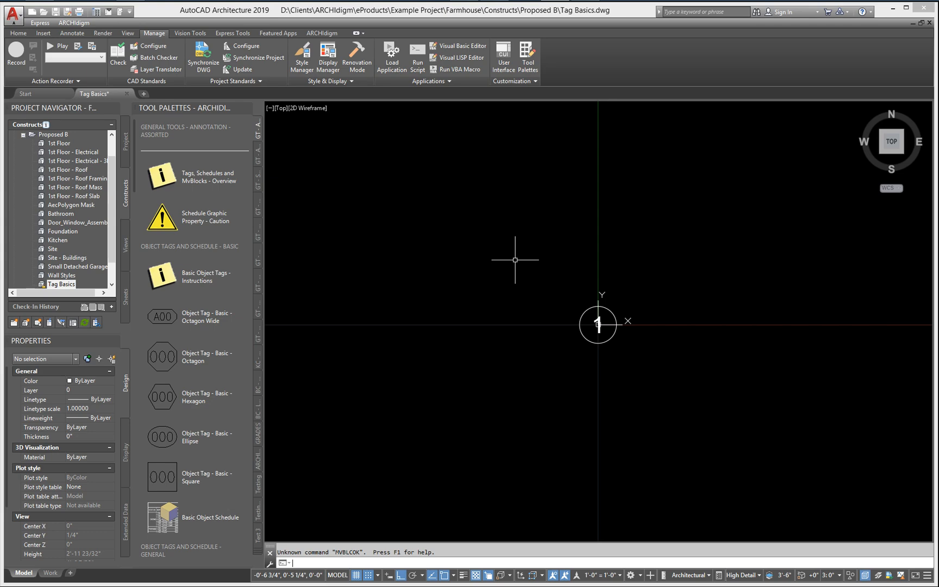
{"action": "type", "text": "mvblock"}
{"action": "key", "text": "Return"}
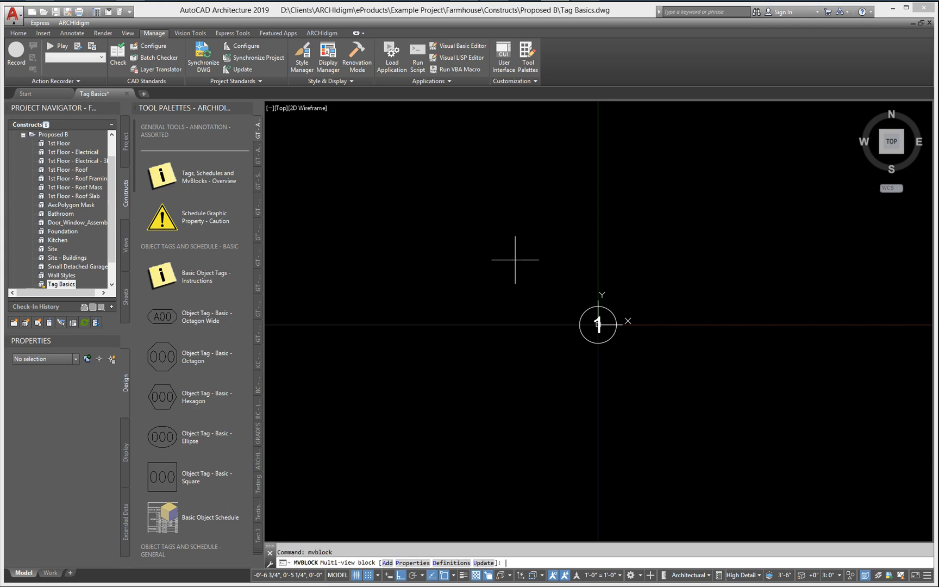
{"action": "type", "text": "d"}
{"action": "key", "text": "Return"}
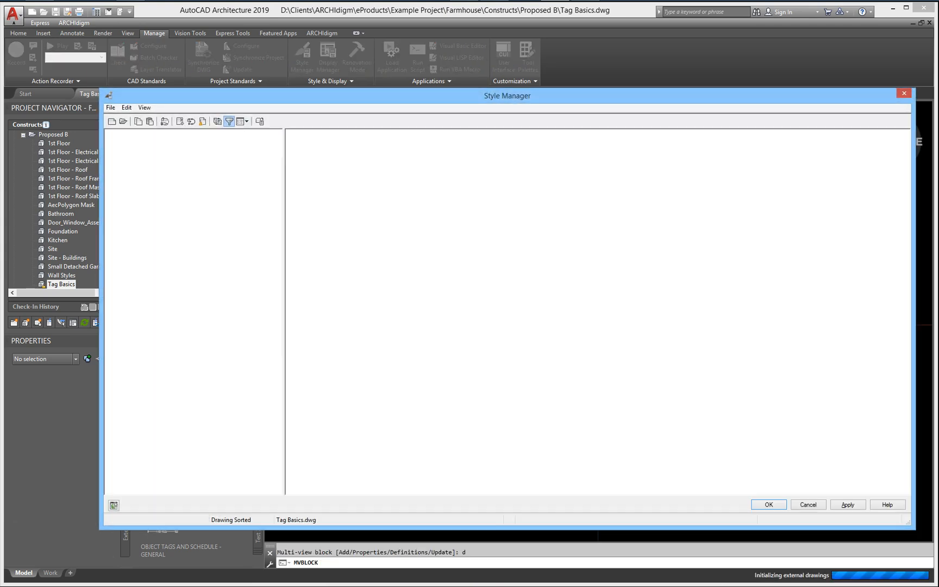
{"action": "right_click", "coordinate": [331, 193]}
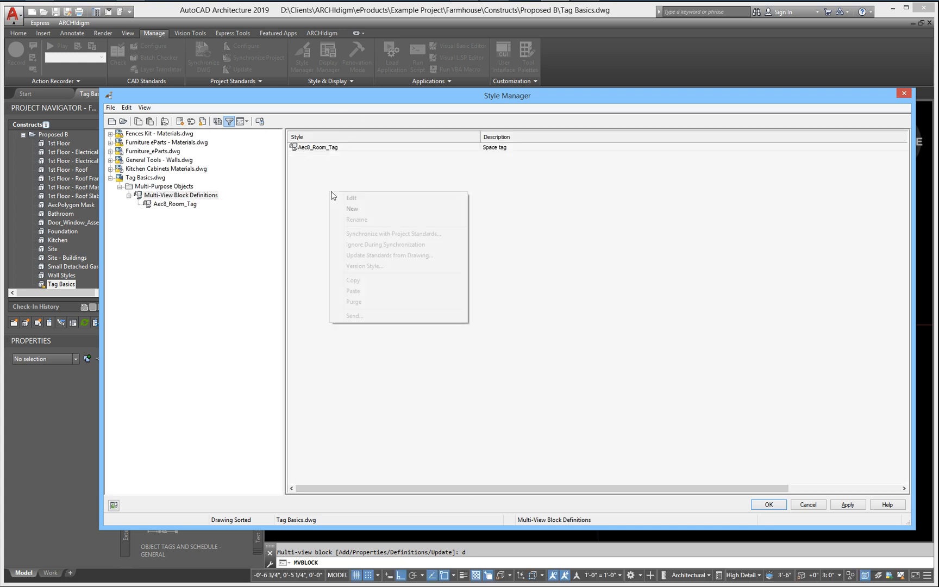
{"action": "left_click", "coordinate": [350, 209]}
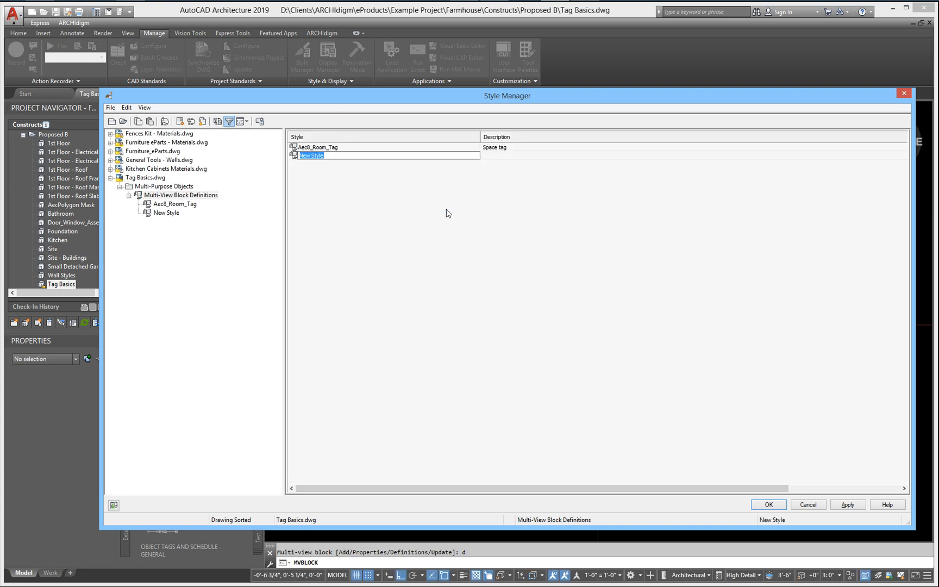
{"action": "type", "text": "MvBlock_Number_Tag_1"}
{"action": "key", "text": "Return"}
Step: Add the MvBlock_Number_Tag_1 block as the view block for the definition's General display representation
{"action": "double_click", "coordinate": [319, 156]}
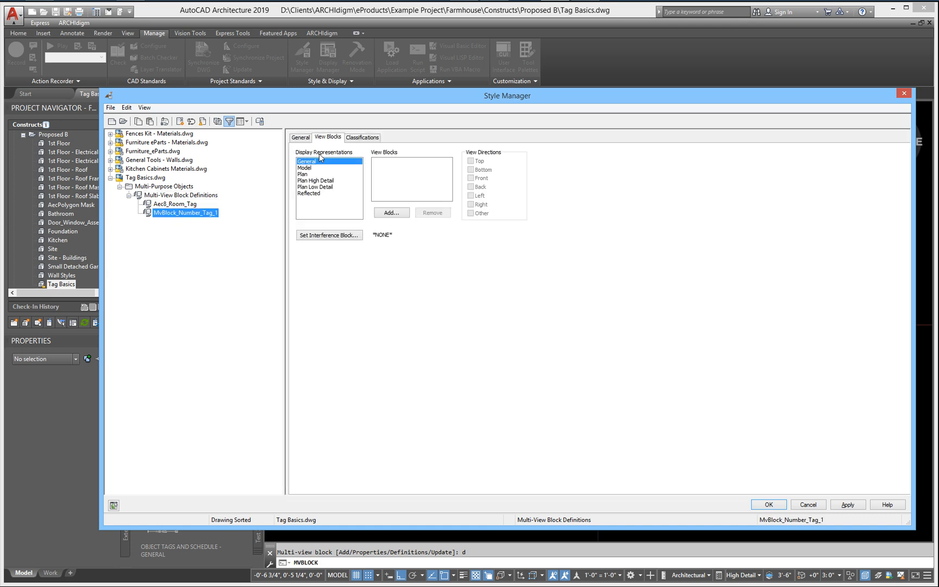
{"action": "left_click", "coordinate": [393, 212]}
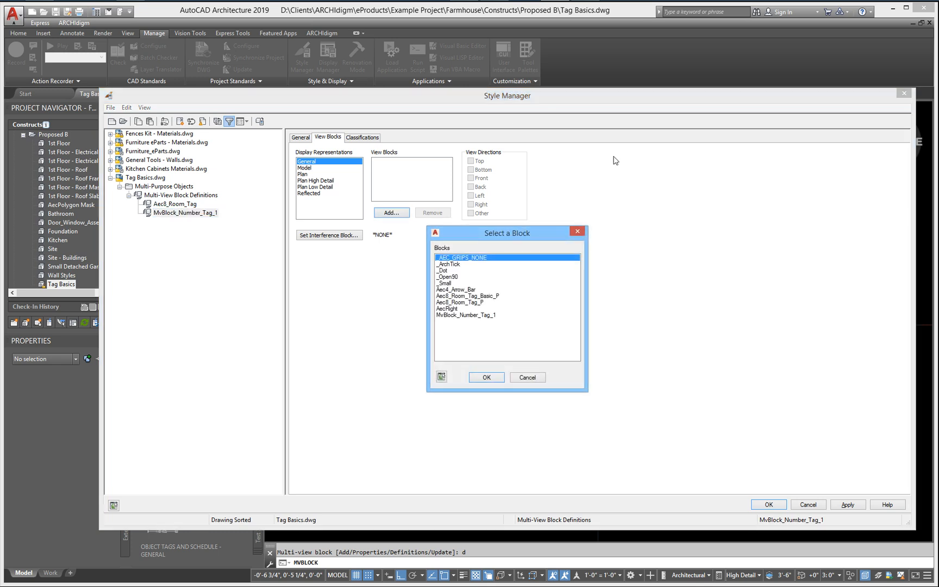
{"action": "left_click", "coordinate": [468, 316]}
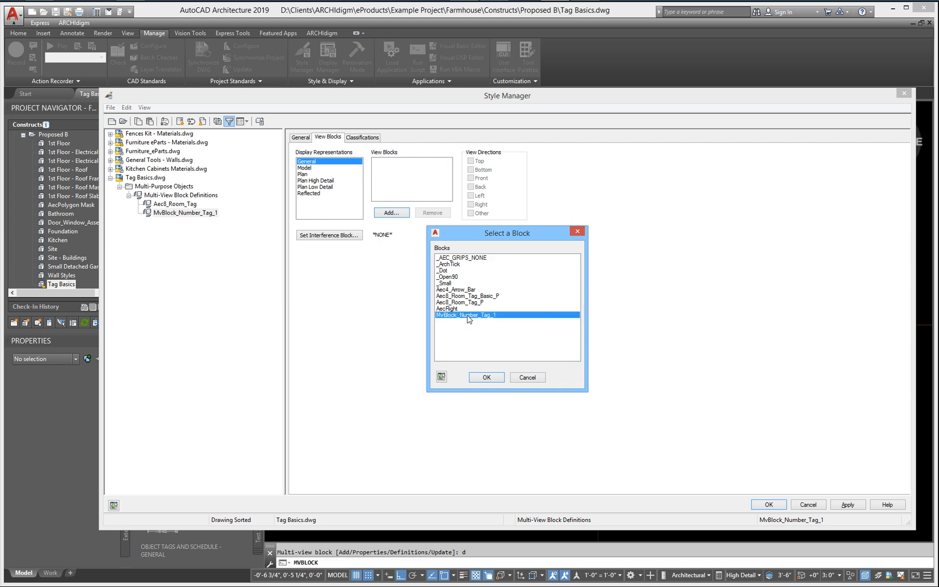
{"action": "left_click", "coordinate": [486, 377]}
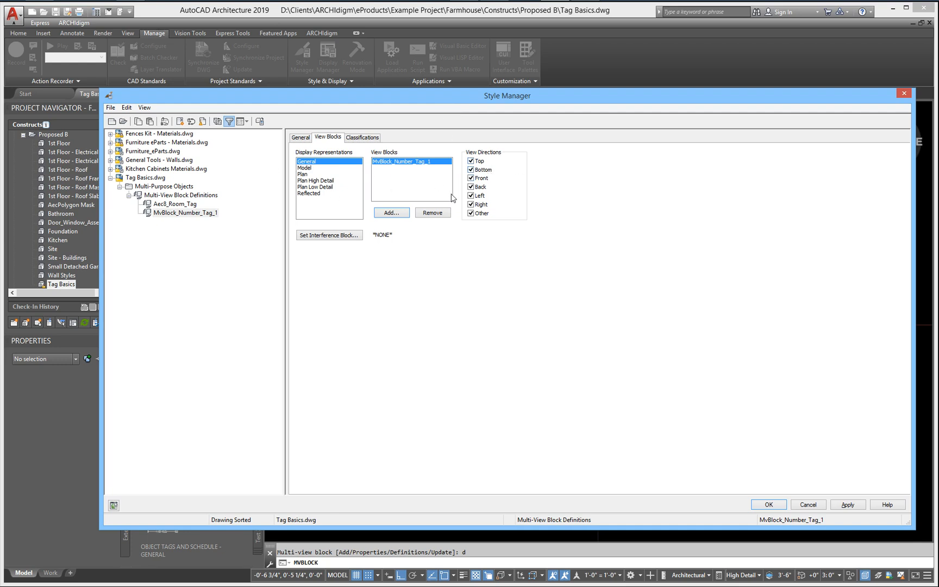
Step: Turn off the Front, Back, Left, Right and Other view directions for the view block and save the definition
{"action": "left_click", "coordinate": [479, 179]}
{"action": "left_click", "coordinate": [482, 187]}
{"action": "left_click", "coordinate": [471, 196]}
{"action": "left_click", "coordinate": [478, 205]}
{"action": "left_click", "coordinate": [480, 213]}
{"action": "left_click", "coordinate": [847, 506]}
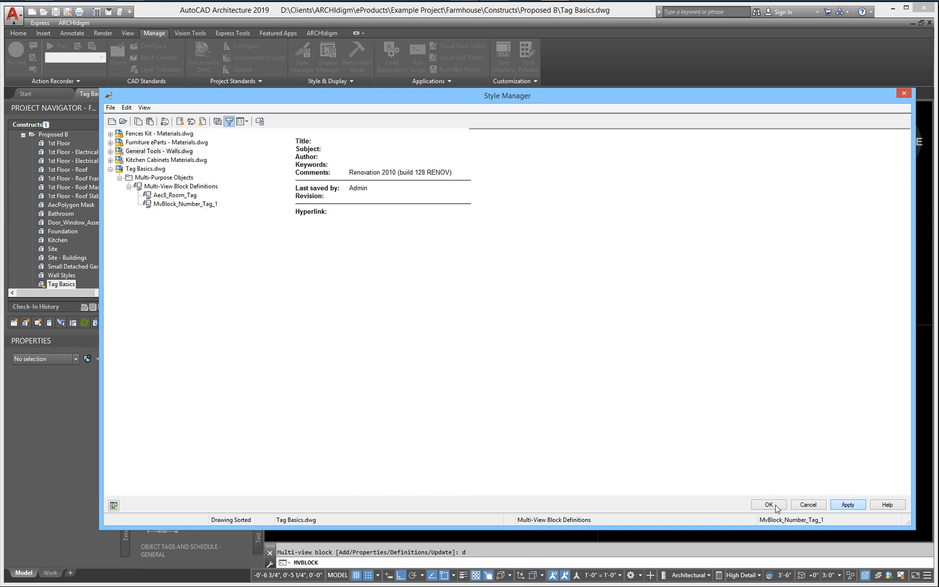
{"action": "left_click", "coordinate": [774, 506]}
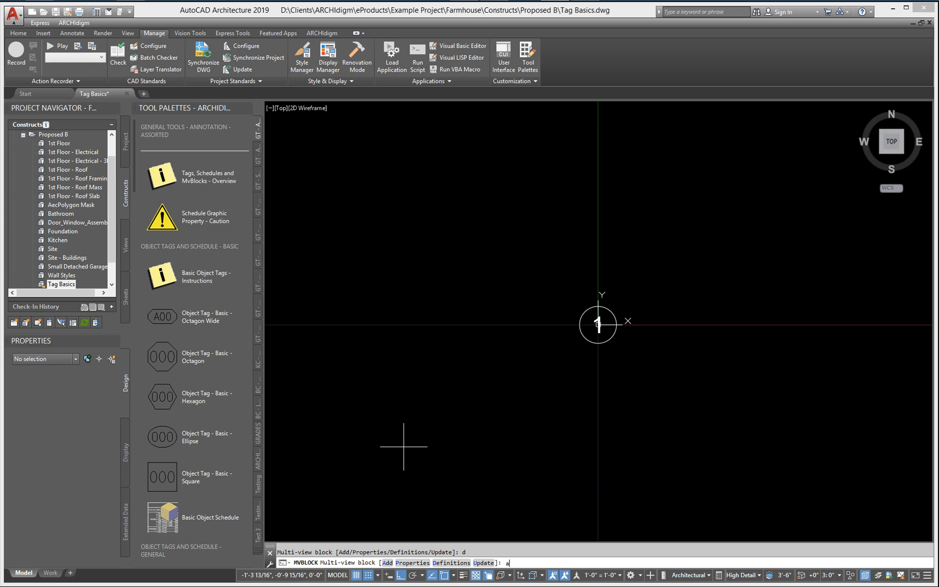
Step: Insert the MvBlock_Number_Tag_1 multi-view block on the X axis about 4 inches left of the original circle's center
{"action": "type", "text": "a"}
{"action": "key", "text": "Return"}
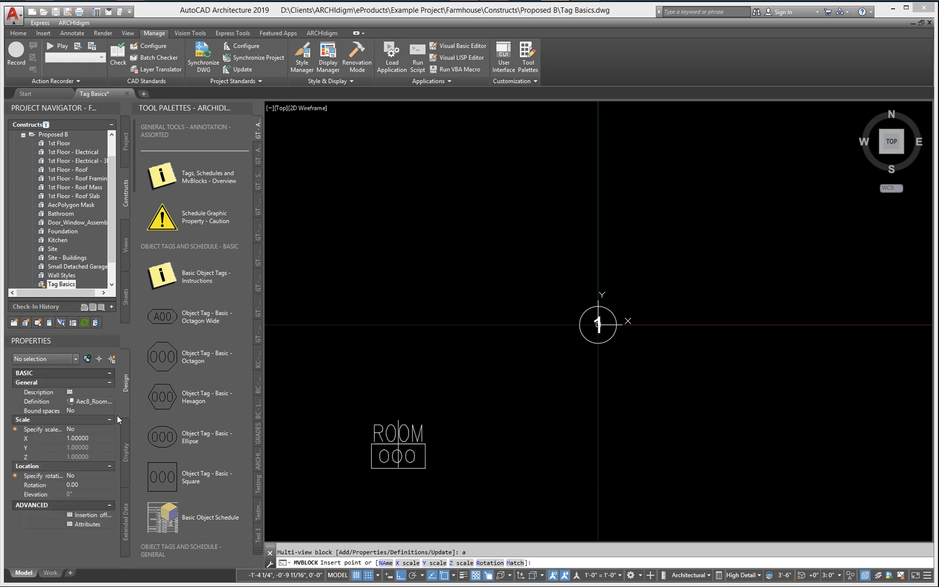
{"action": "left_click", "coordinate": [98, 401]}
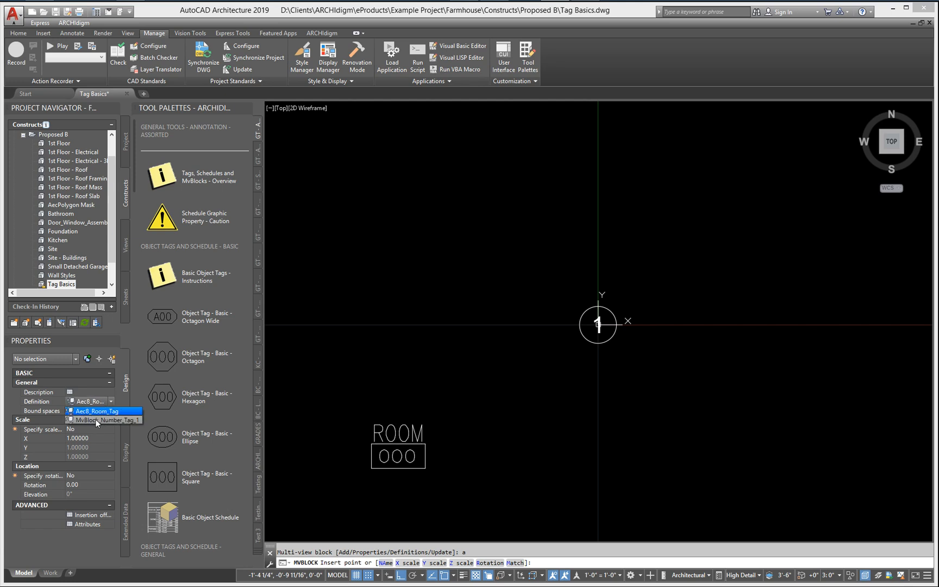
{"action": "left_click", "coordinate": [97, 420]}
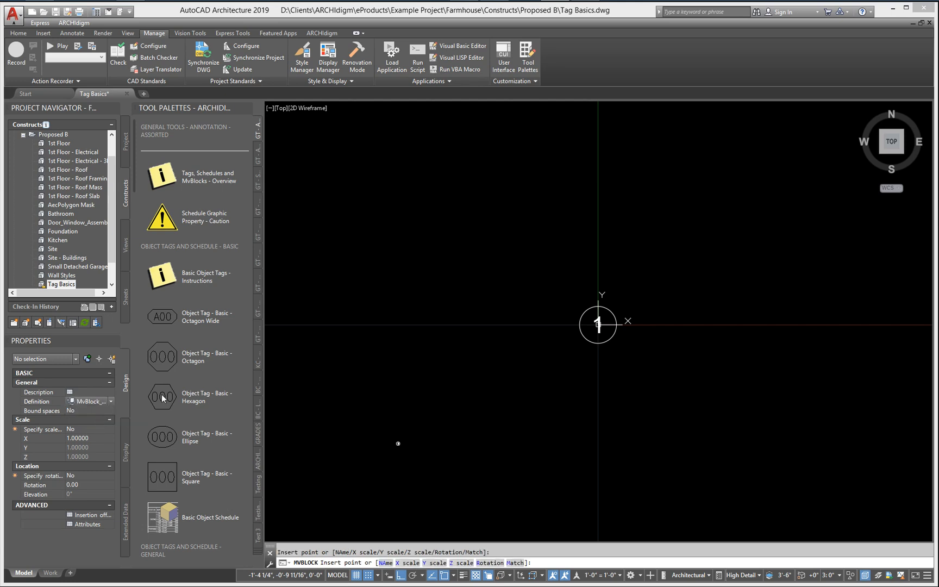
{"action": "left_click", "coordinate": [551, 325]}
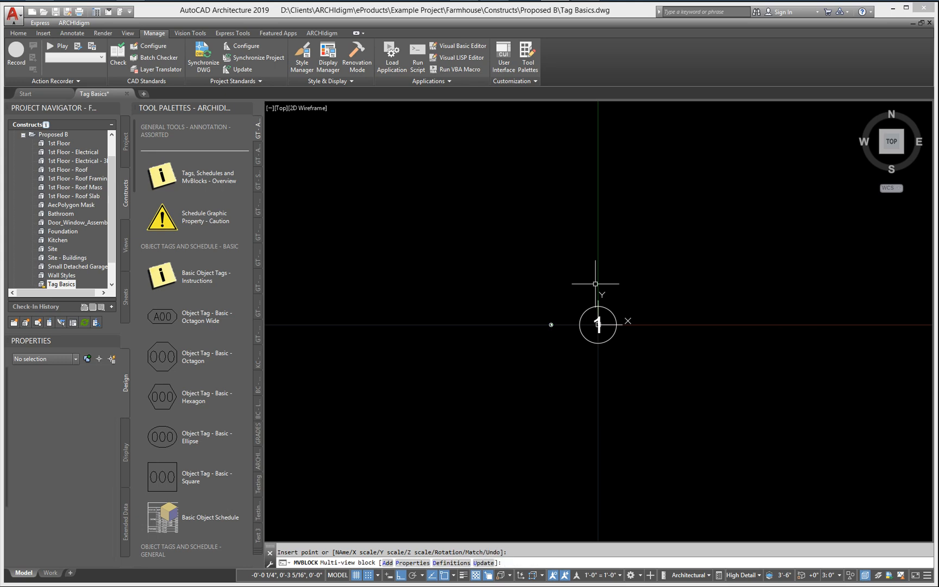
{"action": "key", "text": "Escape"}
{"action": "scroll", "coordinate": [566, 335], "scroll_direction": "up", "scroll_amount": 3}
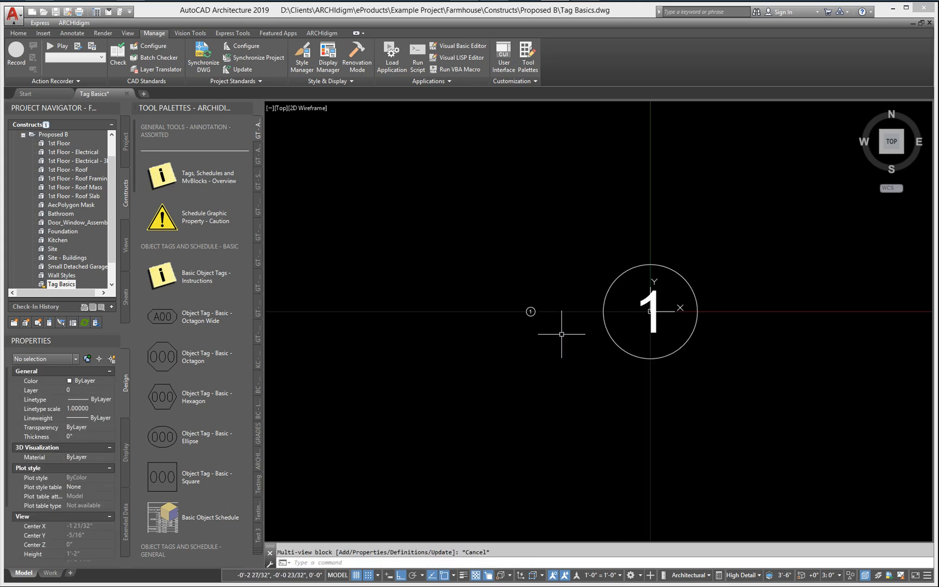
{"action": "scroll", "coordinate": [562, 330], "scroll_direction": "up", "scroll_amount": 3}
{"action": "scroll", "coordinate": [504, 346], "scroll_direction": "up", "scroll_amount": 2}
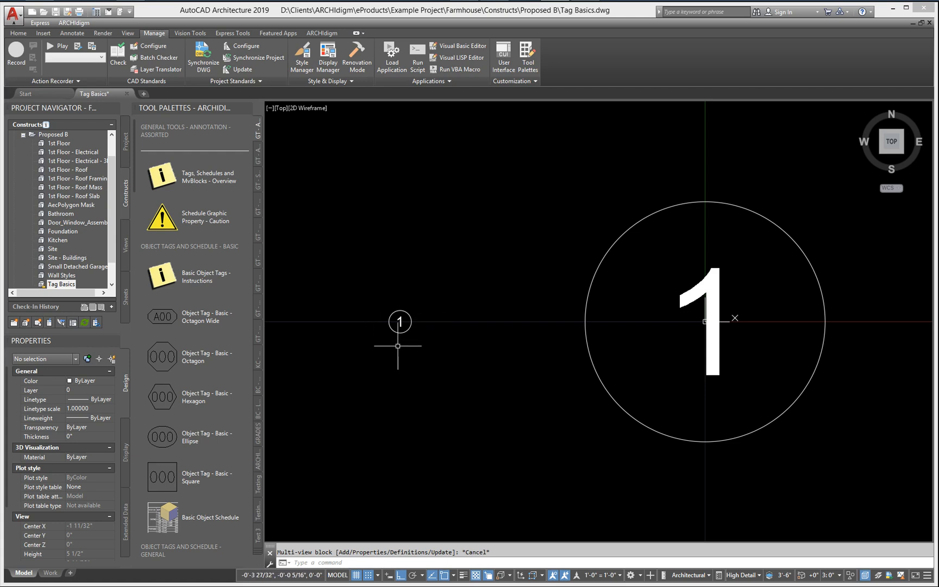
{"action": "scroll", "coordinate": [397, 343], "scroll_direction": "down", "scroll_amount": 4}
{"action": "middle_click_drag", "start_coordinate": [394, 374], "coordinate": [476, 376]}
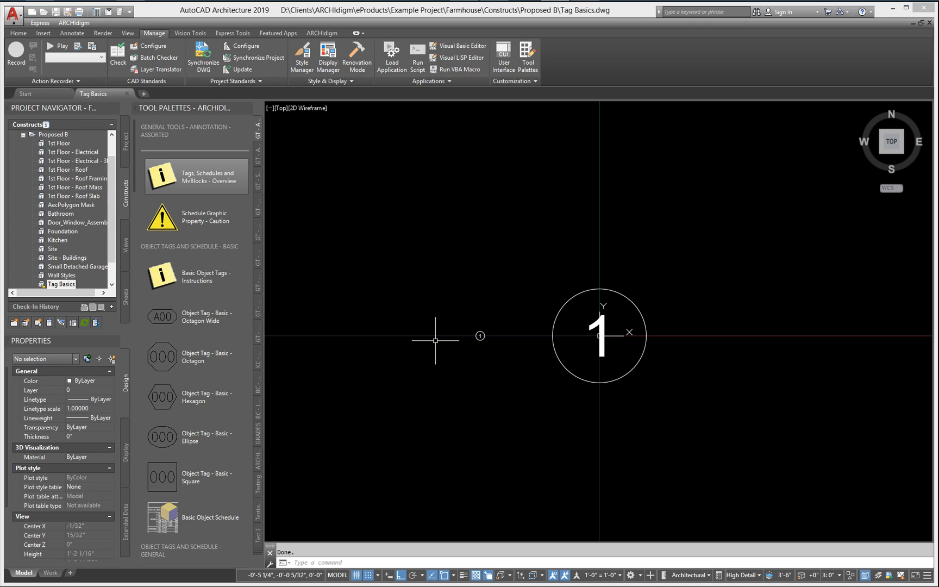
Step: Add the inserted multi-view block as a tool above General Mask in the Test 3 tool palette
{"action": "left_click", "coordinate": [255, 551]}
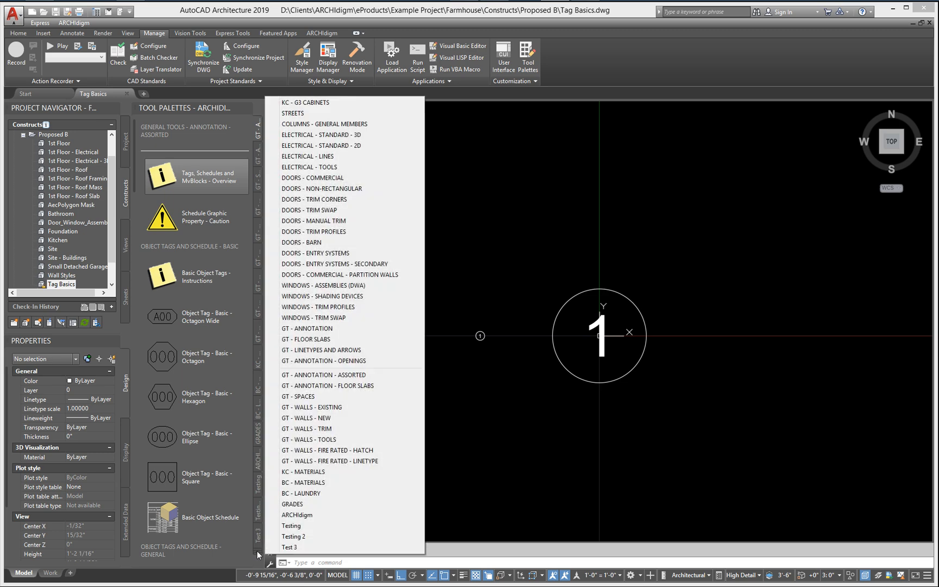
{"action": "left_click", "coordinate": [298, 546]}
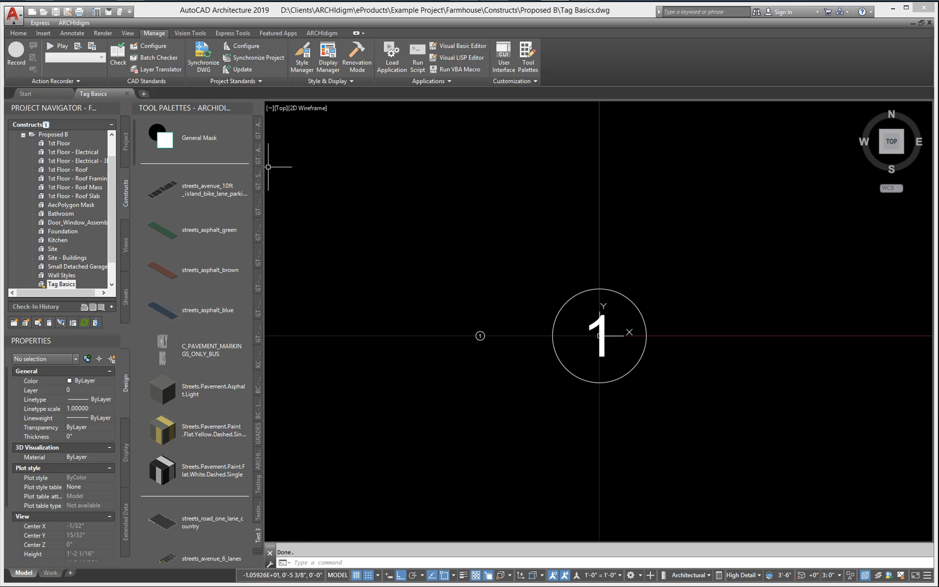
{"action": "left_click", "coordinate": [480, 335]}
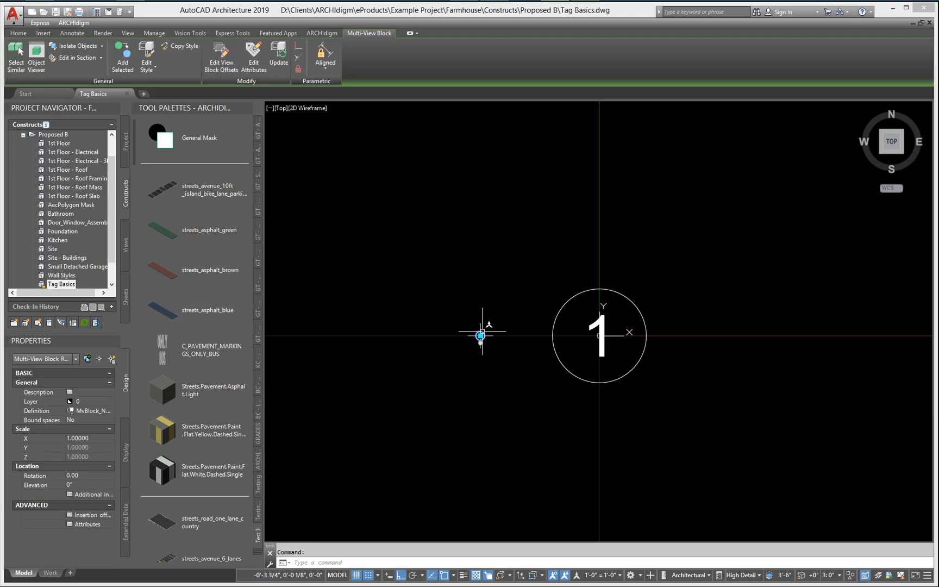
{"action": "scroll", "coordinate": [477, 332], "scroll_direction": "up", "scroll_amount": 3}
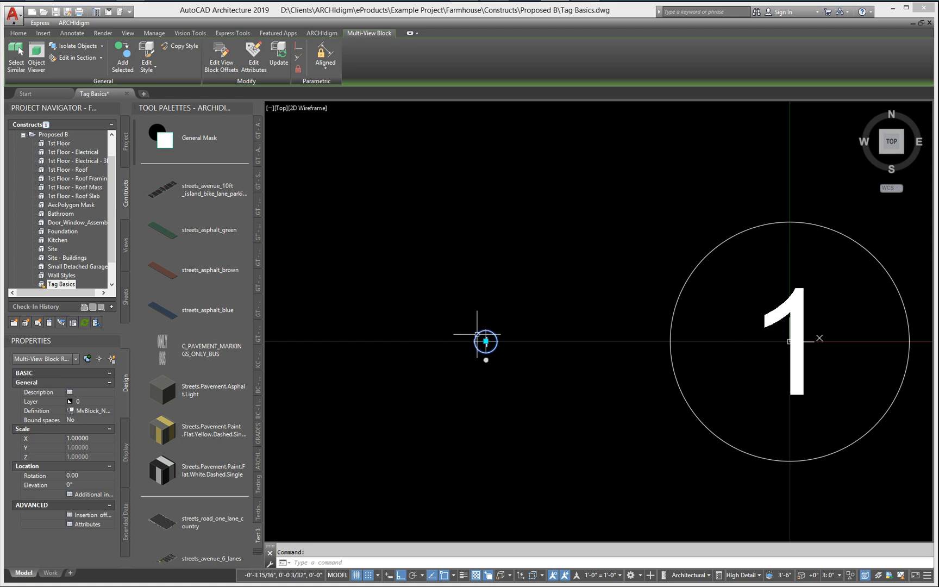
{"action": "left_click_drag", "start_coordinate": [481, 335], "coordinate": [222, 133]}
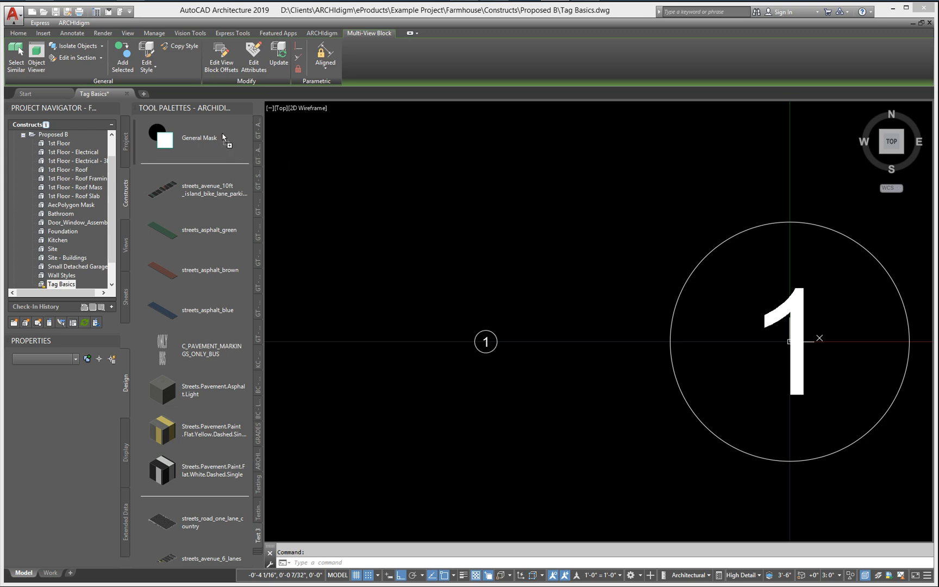
Step: Attach the MvBlock_Objects_Tag property set definition to the MvBlock_Number_Tag_1 tool's property data
{"action": "right_click", "coordinate": [164, 135]}
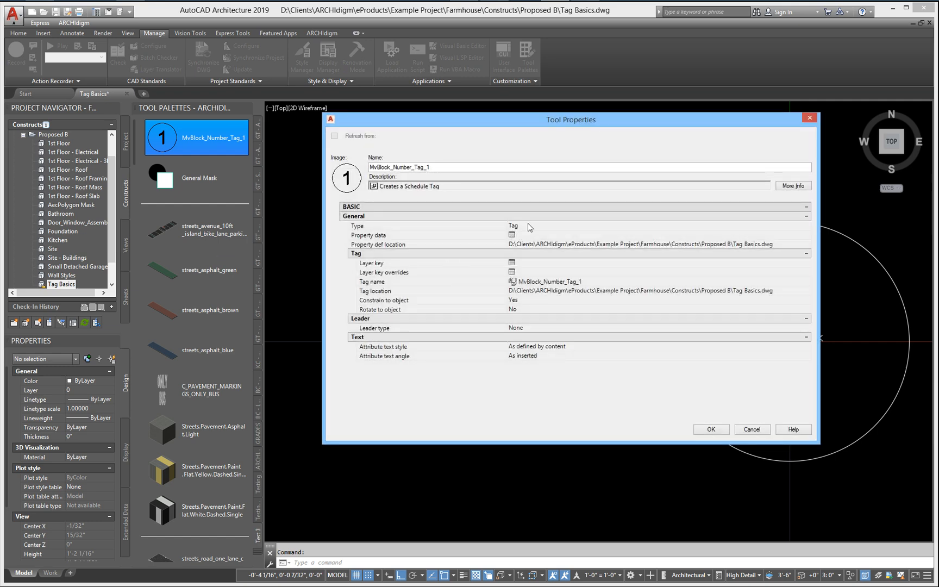
{"action": "left_click", "coordinate": [512, 235]}
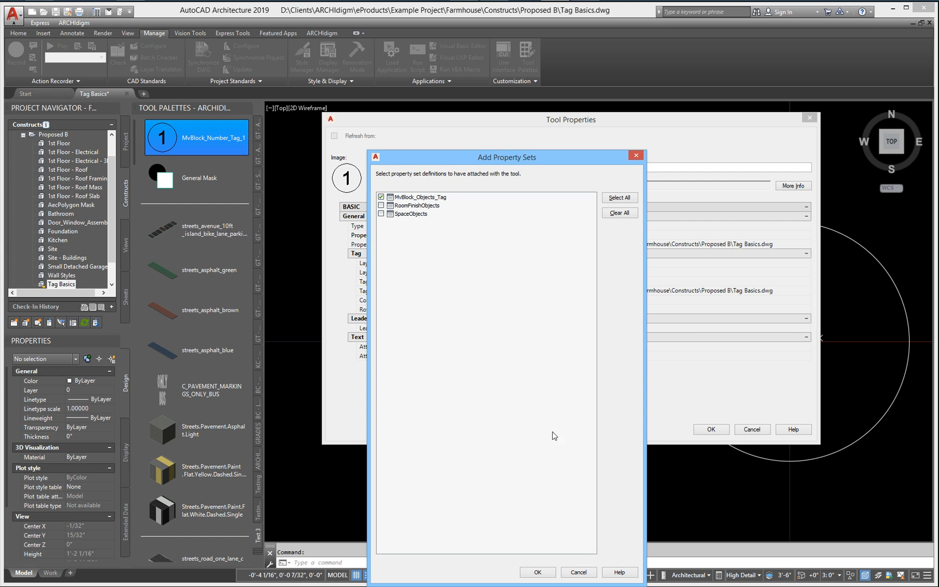
{"action": "left_click", "coordinate": [538, 573]}
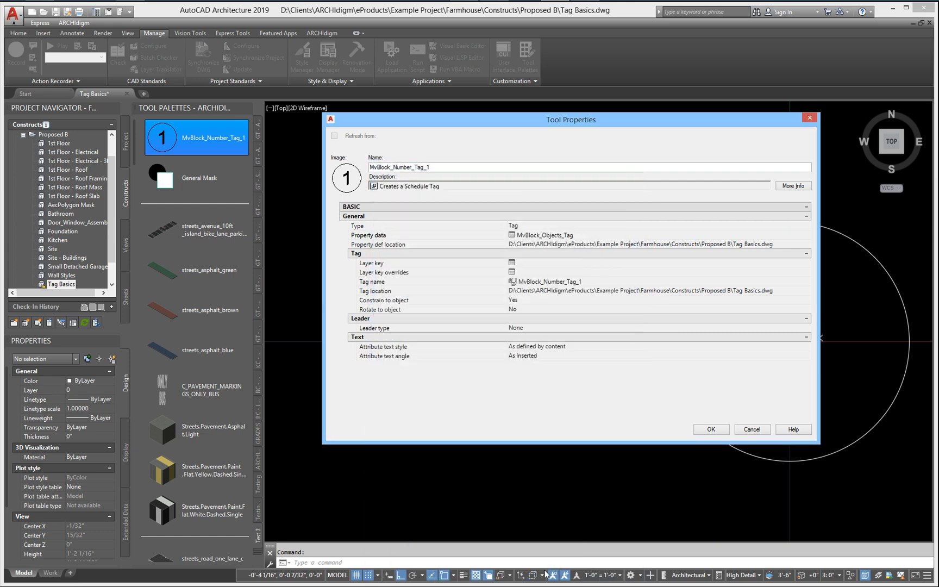
Step: Assign the ANNOBJ layer key to the tag tool and accept its properties
{"action": "left_click", "coordinate": [511, 265]}
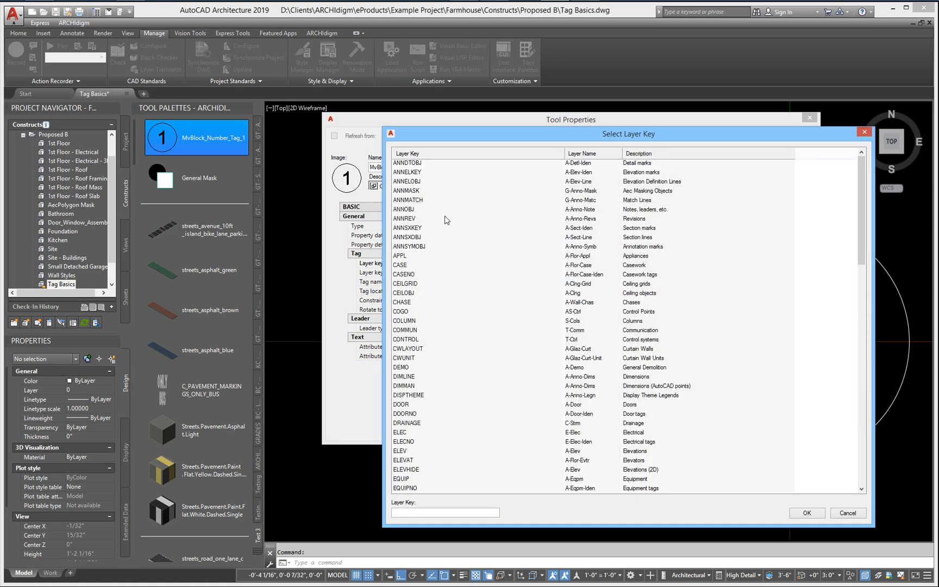
{"action": "left_click", "coordinate": [399, 211]}
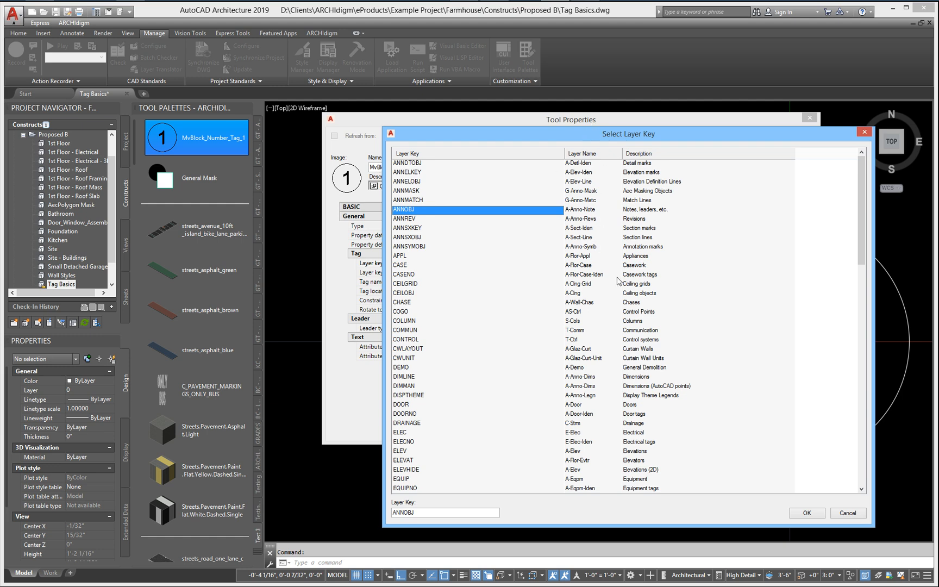
{"action": "left_click", "coordinate": [798, 515]}
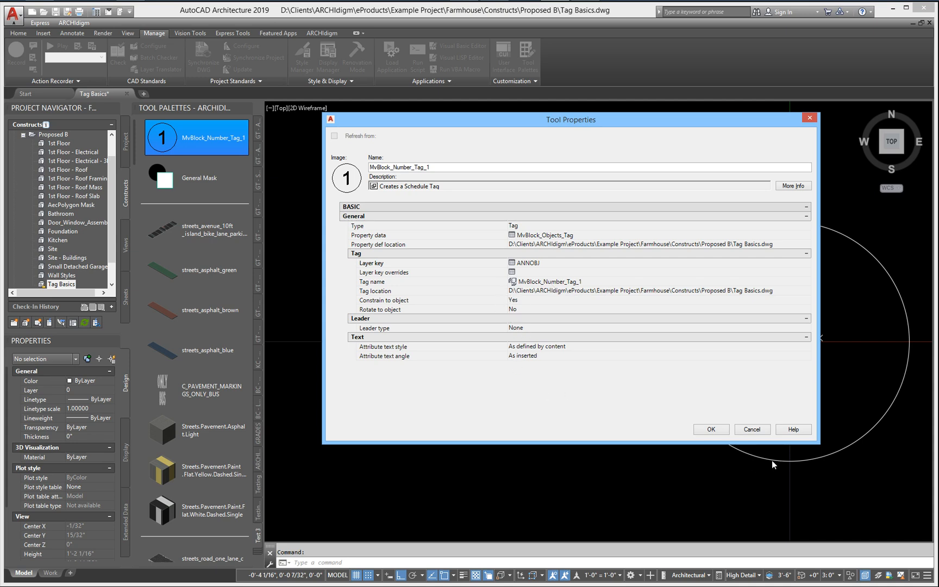
{"action": "left_click", "coordinate": [710, 430]}
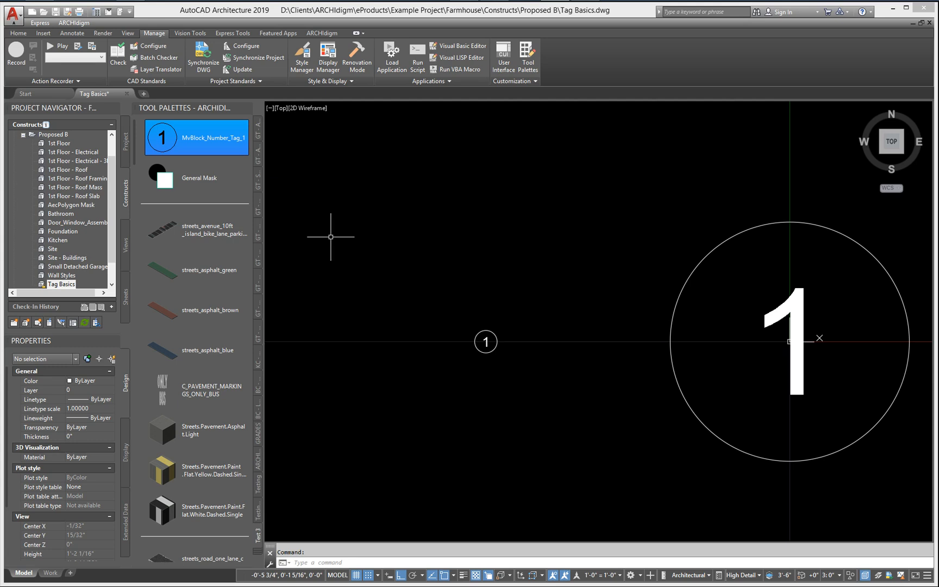
Step: Start a new drawing with the Medium Detail display configuration and an annotation scale of 1/4" = 1'-0"
{"action": "left_click", "coordinate": [144, 95]}
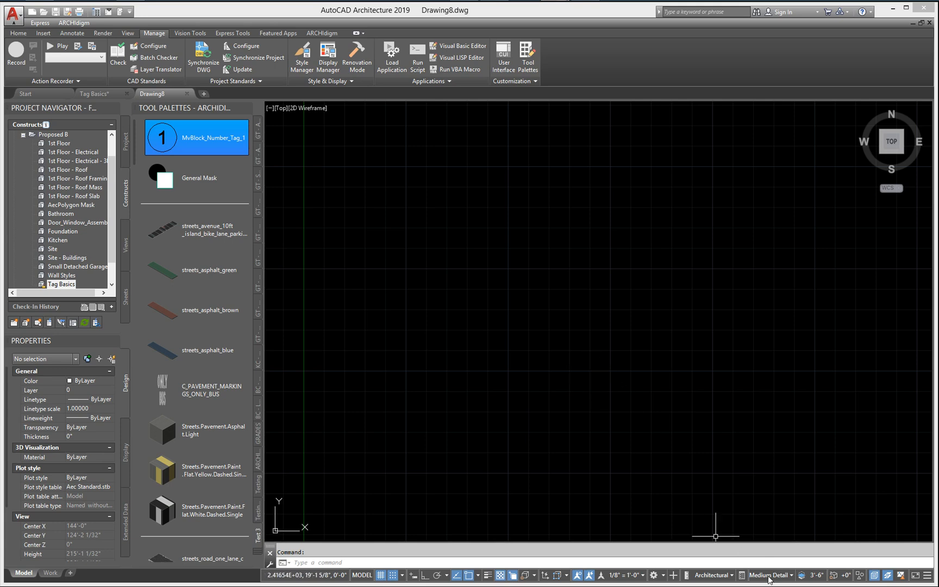
{"action": "left_click", "coordinate": [769, 579]}
{"action": "left_click", "coordinate": [785, 480]}
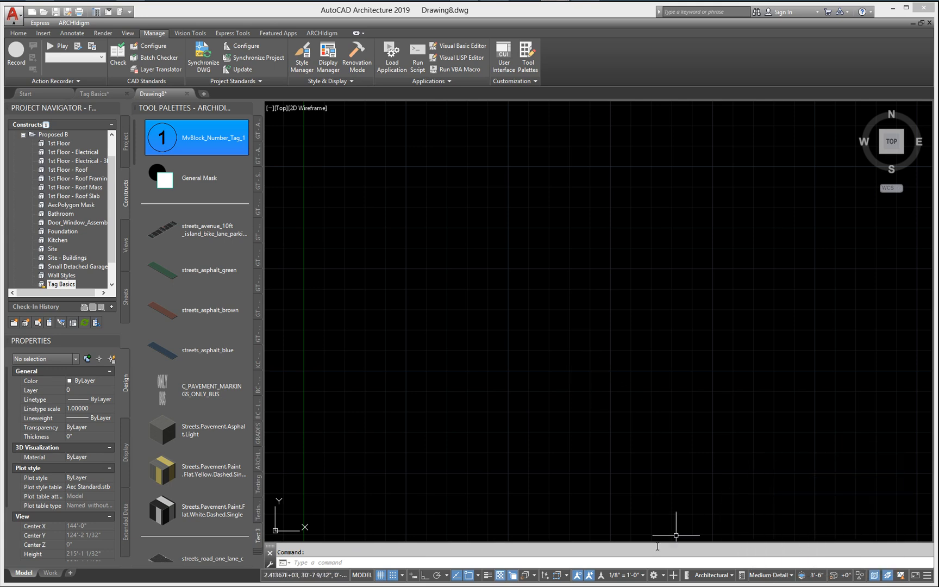
{"action": "left_click", "coordinate": [623, 576]}
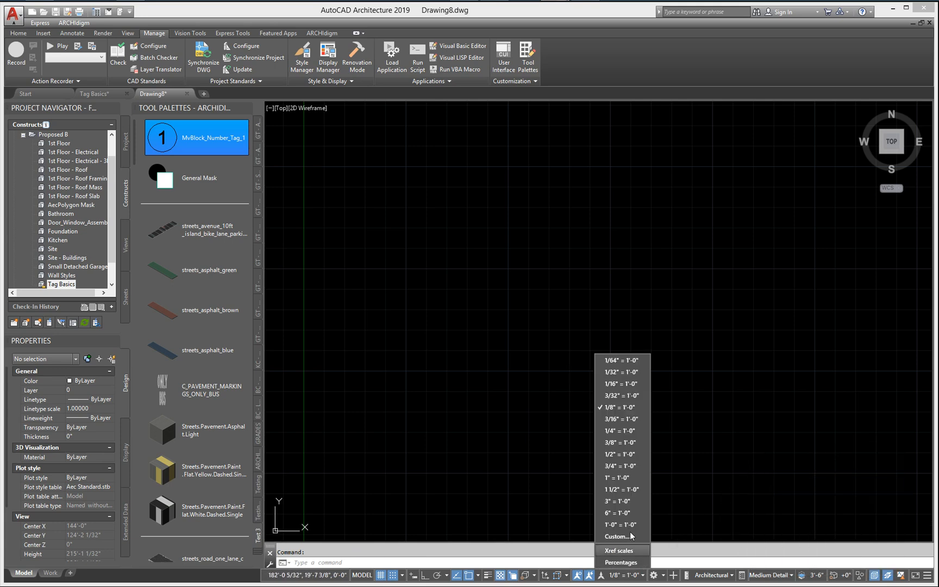
{"action": "left_click", "coordinate": [619, 430]}
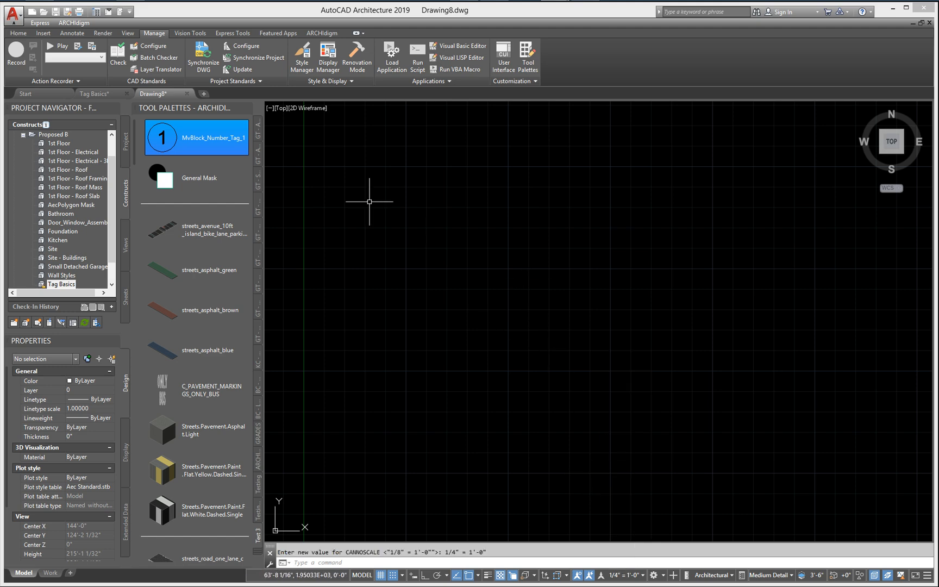
Step: Open the Chair category under Furnishing, Furniture in the Design Tool Catalog - Imperial of the Content Browser
{"action": "left_click", "coordinate": [97, 12]}
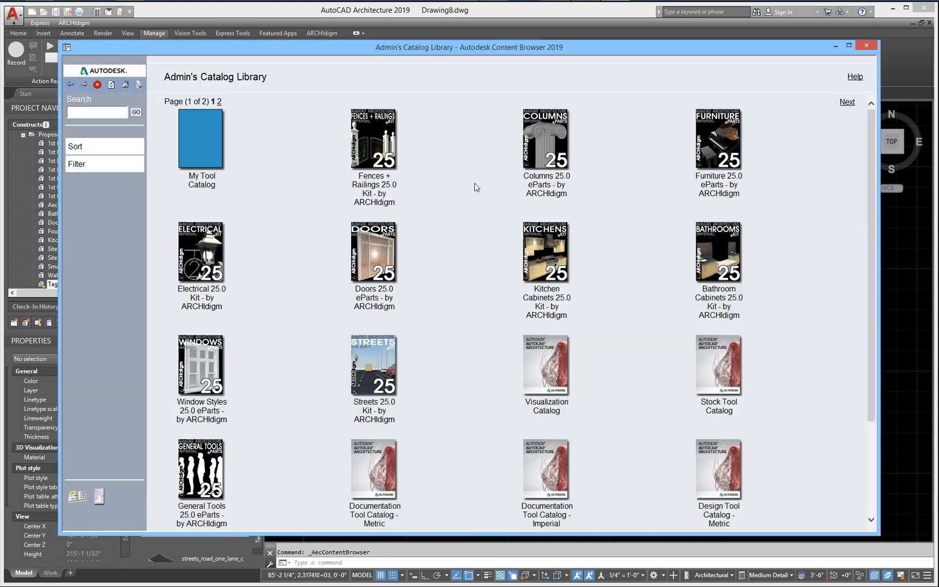
{"action": "scroll", "coordinate": [450, 371], "scroll_direction": "down", "scroll_amount": 3}
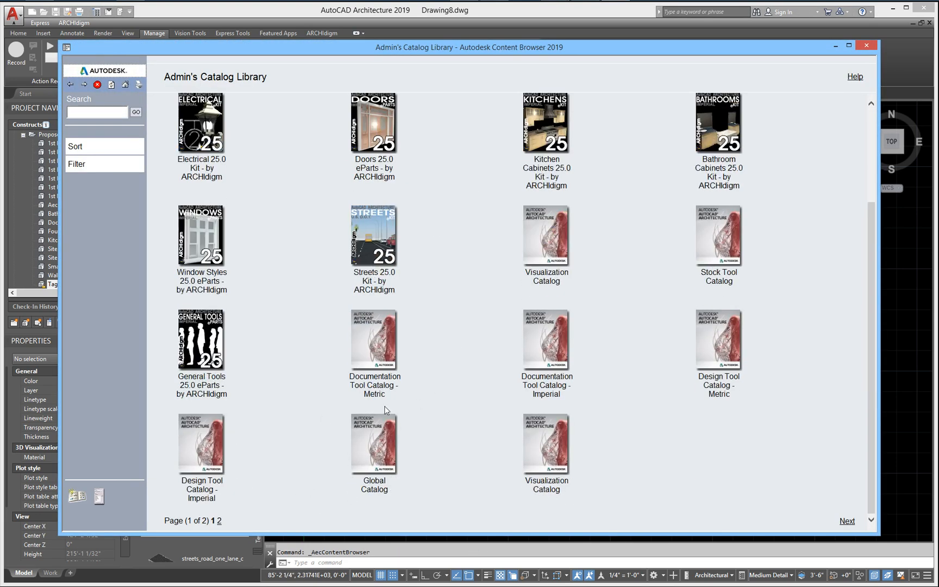
{"action": "left_click", "coordinate": [197, 455]}
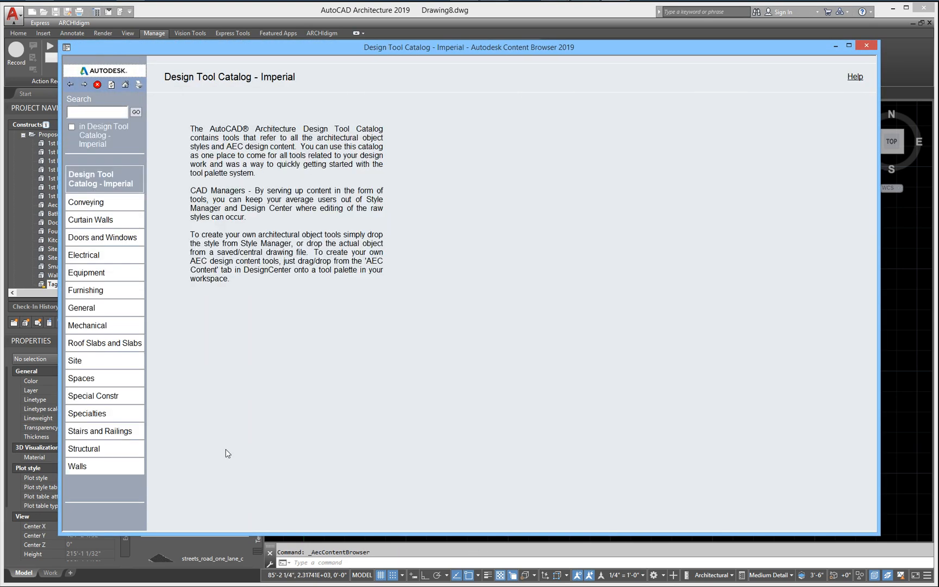
{"action": "mouse_move", "coordinate": [93, 328]}
{"action": "mouse_move", "coordinate": [93, 308]}
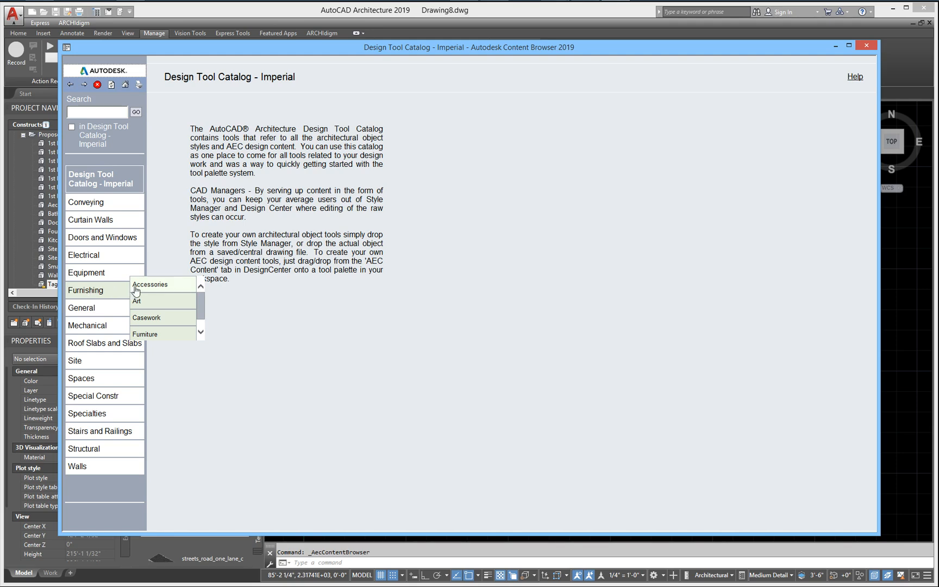
{"action": "left_click", "coordinate": [156, 334]}
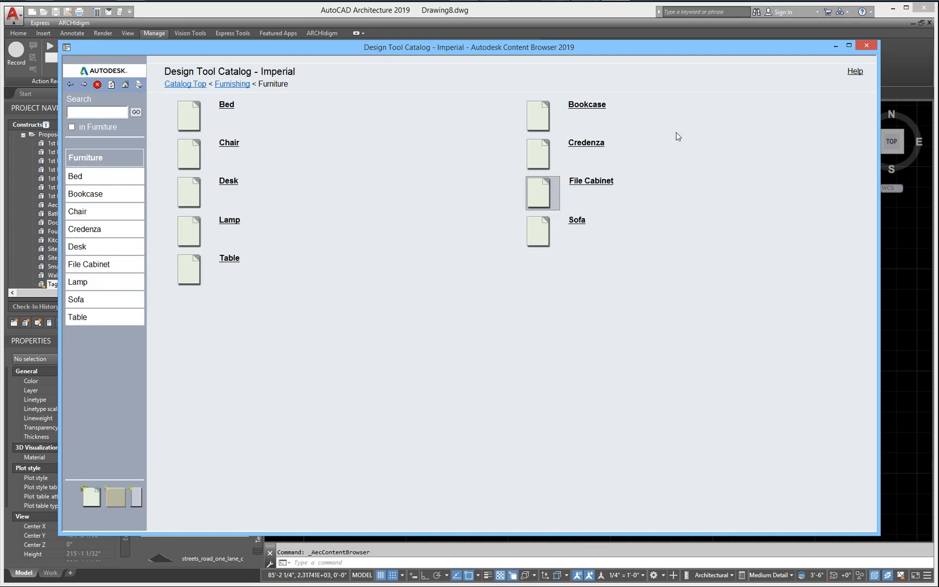
{"action": "right_click", "coordinate": [555, 186]}
{"action": "right_click", "coordinate": [191, 150]}
{"action": "left_click", "coordinate": [191, 153]}
{"action": "left_click", "coordinate": [228, 143]}
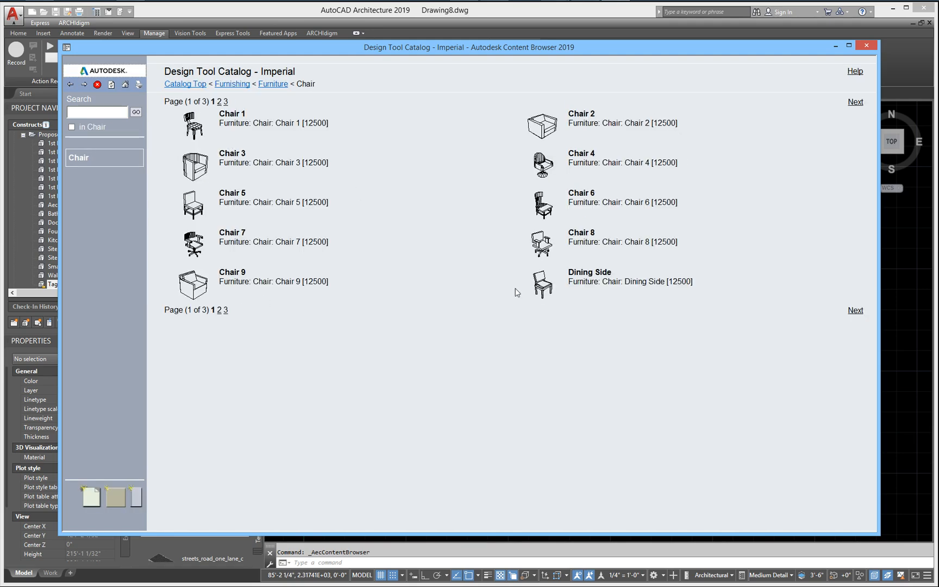
Step: Insert four copies of the Chair 5 multi-view block, scattered near each other in the drawing
{"action": "right_click", "coordinate": [202, 201]}
{"action": "left_click", "coordinate": [233, 206]}
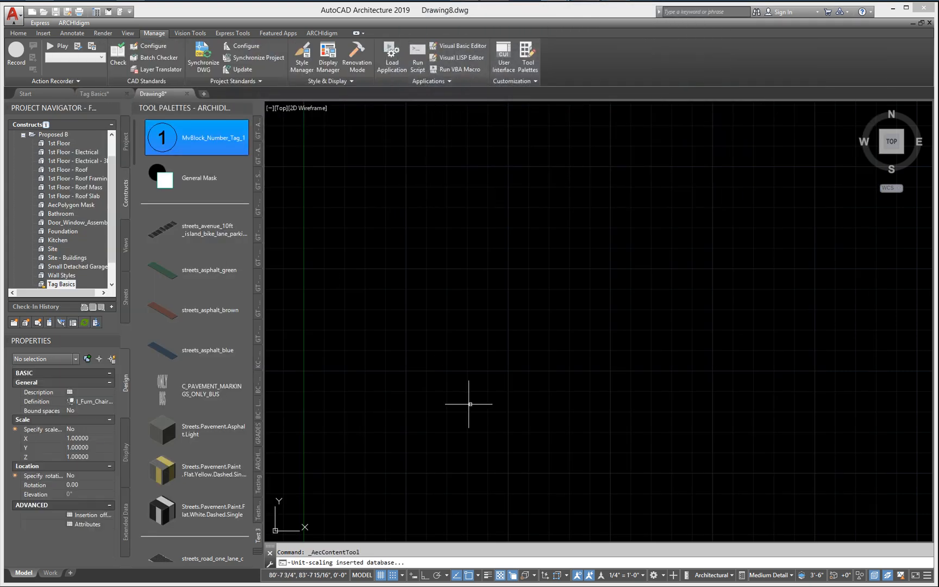
{"action": "left_click", "coordinate": [497, 427]}
{"action": "scroll", "coordinate": [518, 423], "scroll_direction": "up", "scroll_amount": 6}
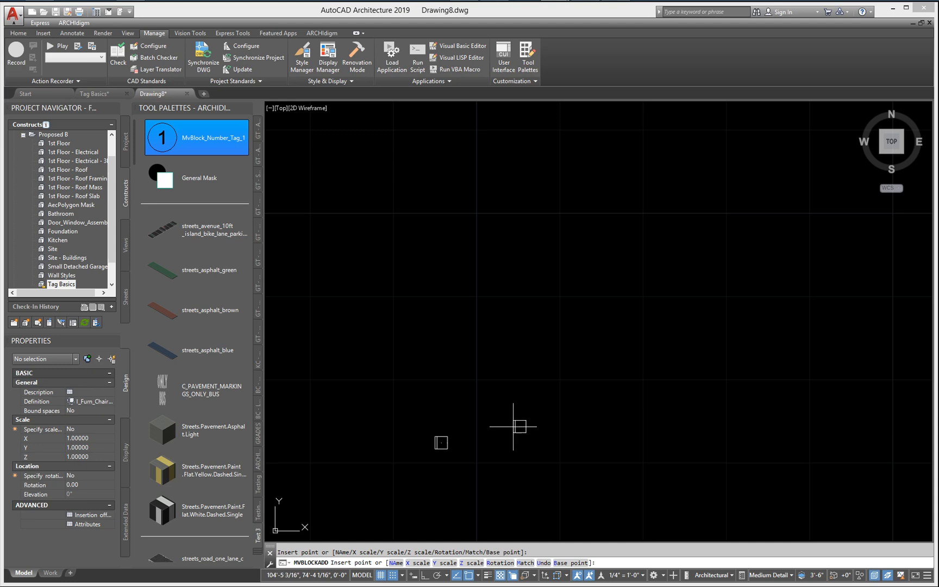
{"action": "left_click", "coordinate": [457, 414]}
{"action": "left_click", "coordinate": [512, 418]}
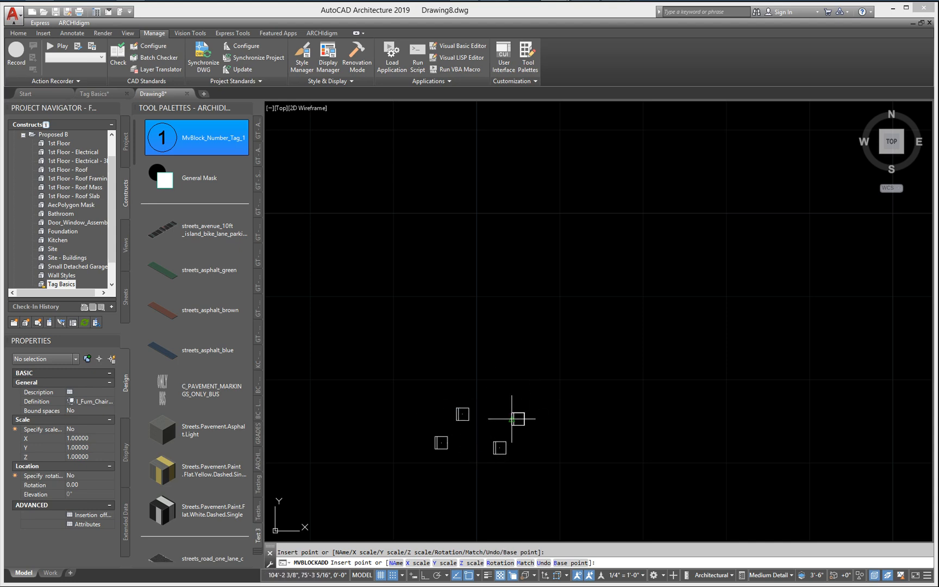
{"action": "left_click", "coordinate": [493, 447]}
{"action": "key", "text": "Escape"}
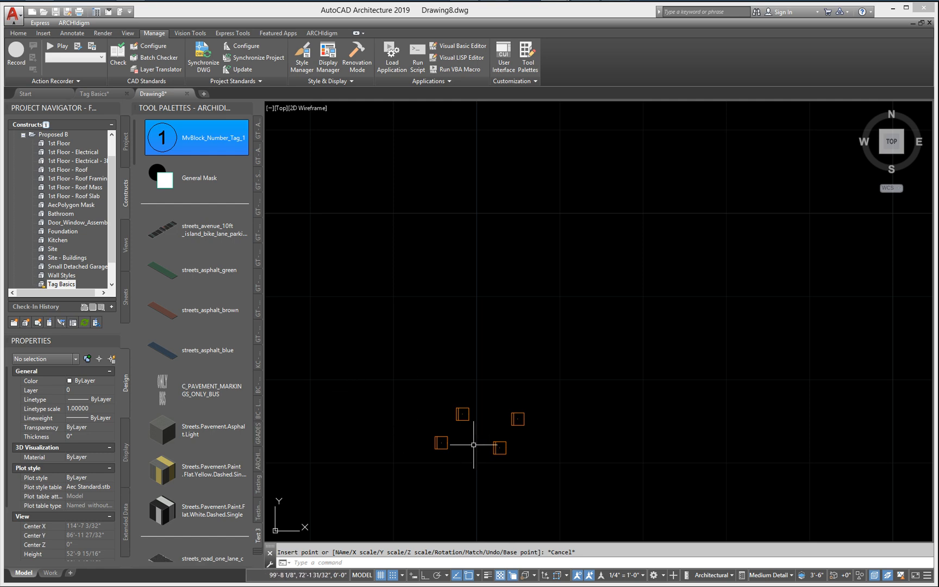
Step: Tag the lower-left chair with the MvBlock_Number_Tag_1 tool, placing the tag just below the chair
{"action": "scroll", "coordinate": [474, 445], "scroll_direction": "up", "scroll_amount": 2}
{"action": "mouse_move", "coordinate": [484, 461]}
{"action": "middle_mouse_down"}
{"action": "mouse_move", "coordinate": [490, 414]}
{"action": "mouse_move", "coordinate": [529, 342]}
{"action": "middle_mouse_up"}
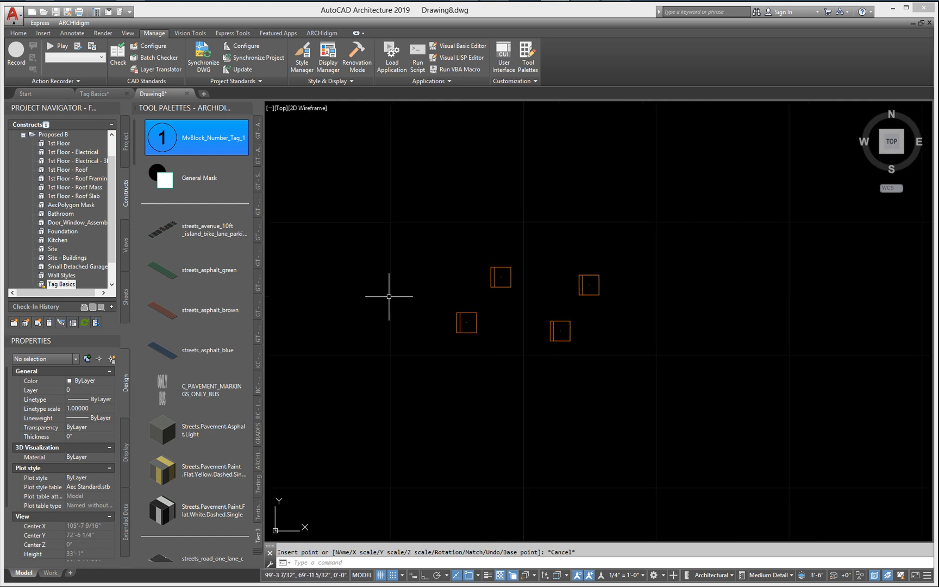
{"action": "left_click", "coordinate": [163, 139]}
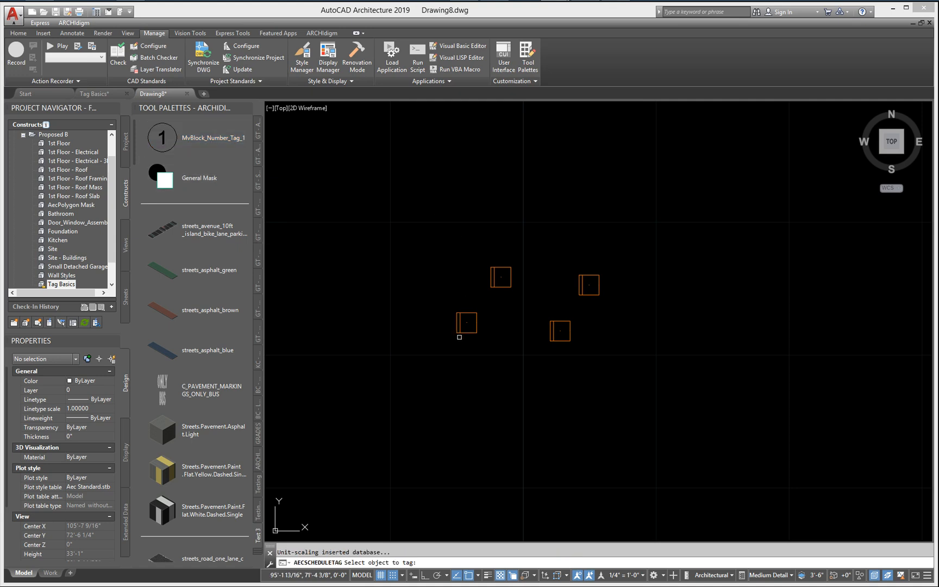
{"action": "left_click", "coordinate": [477, 337]}
{"action": "left_click", "coordinate": [475, 327]}
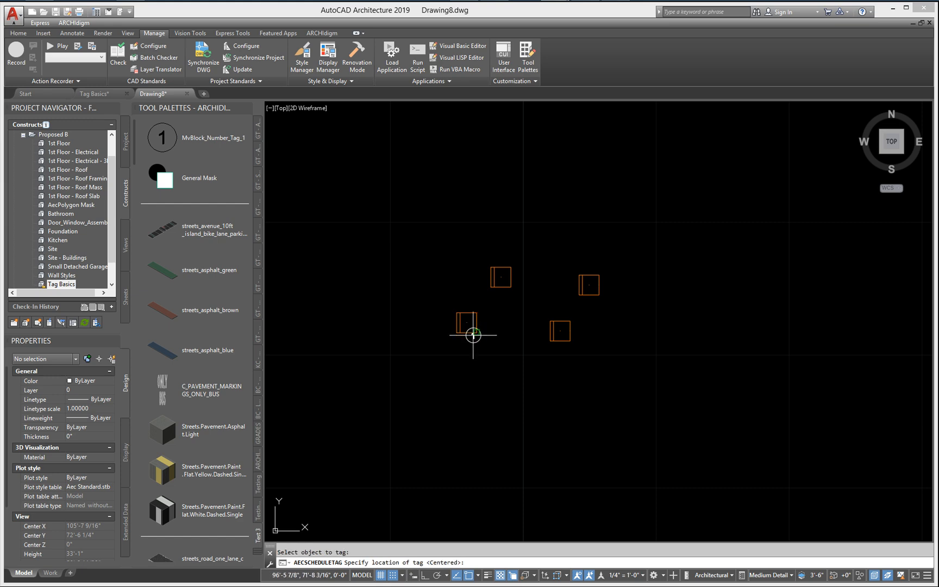
{"action": "scroll", "coordinate": [475, 348], "scroll_direction": "up", "scroll_amount": 8}
{"action": "scroll", "coordinate": [480, 364], "scroll_direction": "down", "scroll_amount": 6}
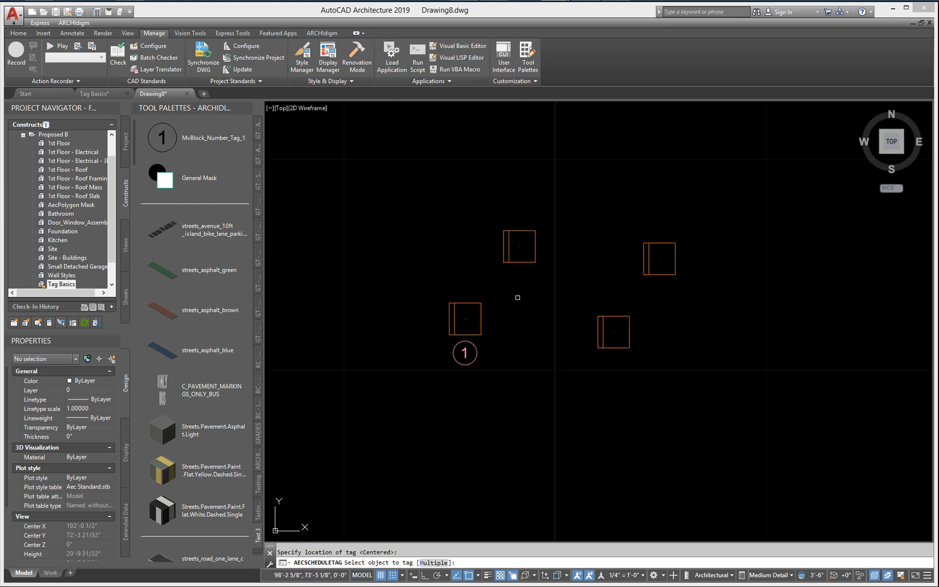
Step: Tag the other three chairs, placing the tag below the upper-left chair and beside the two right-hand chairs
{"action": "left_click", "coordinate": [516, 263]}
{"action": "left_click", "coordinate": [520, 282]}
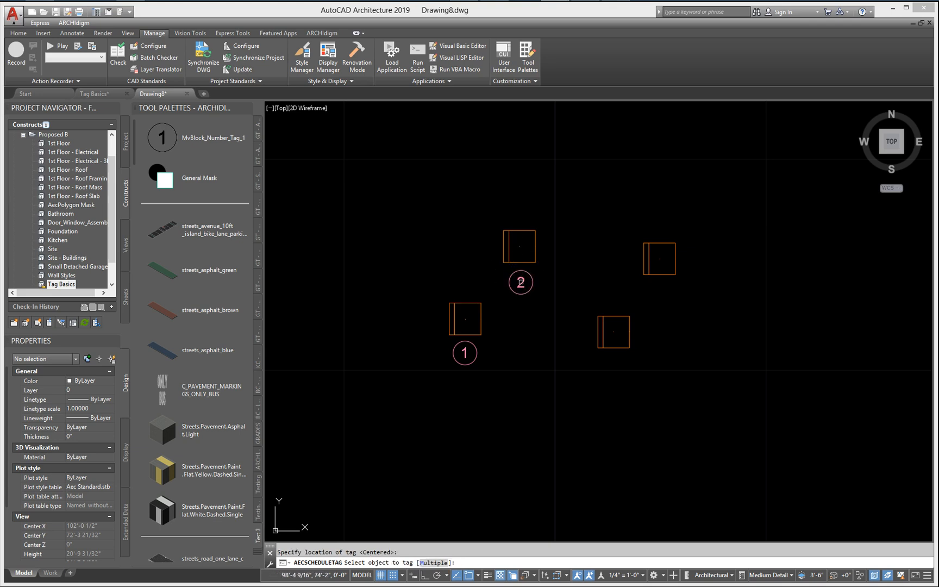
{"action": "left_click", "coordinate": [665, 275]}
{"action": "left_click", "coordinate": [695, 261]}
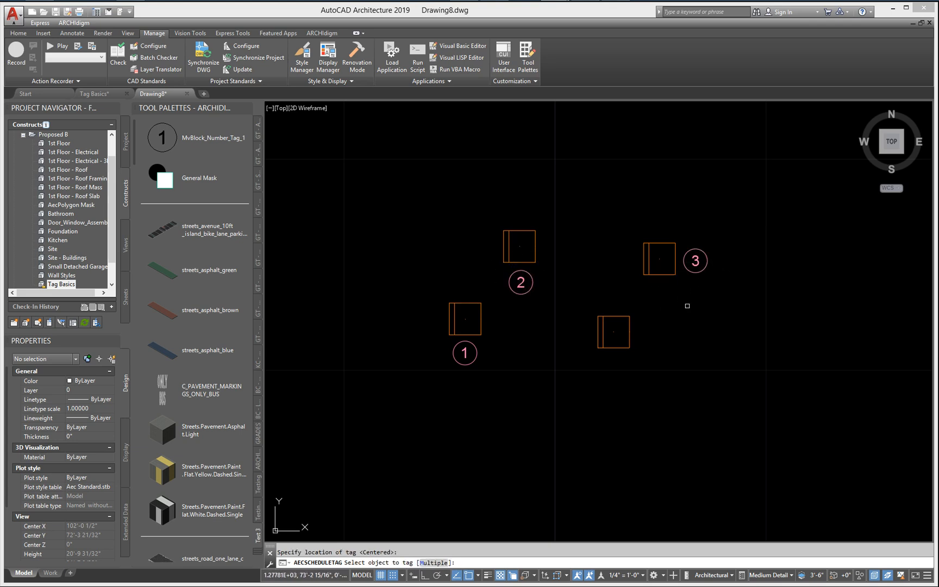
{"action": "left_click", "coordinate": [630, 334]}
{"action": "left_click", "coordinate": [646, 333]}
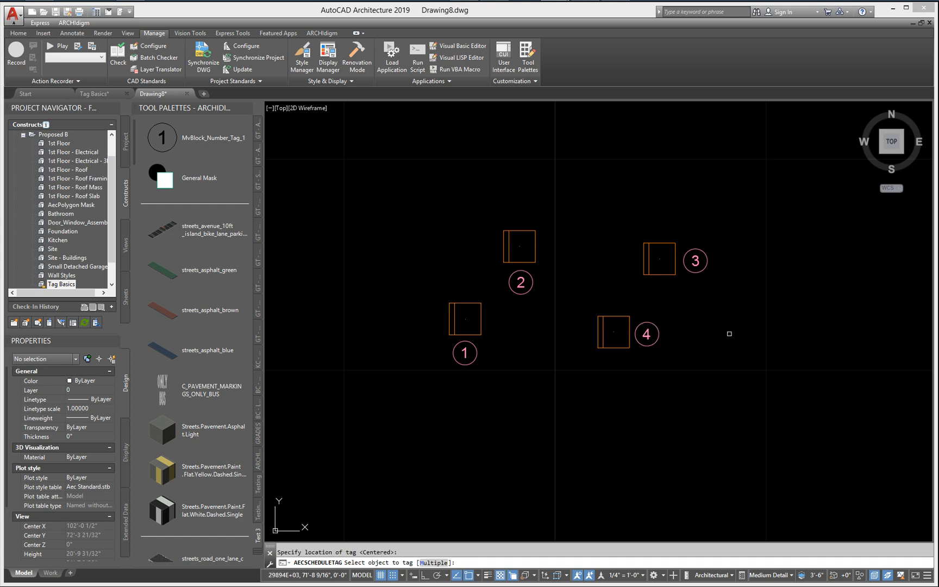
{"action": "key", "text": "Return"}
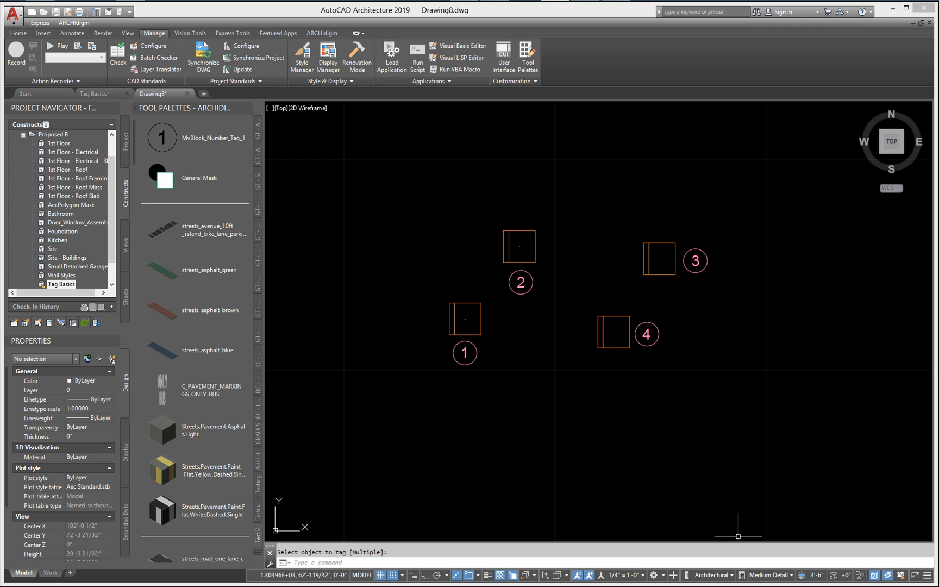
Step: Set the annotation scale to full size, 1'-0" = 1'-0"
{"action": "scroll", "coordinate": [495, 373], "scroll_direction": "up", "scroll_amount": 2}
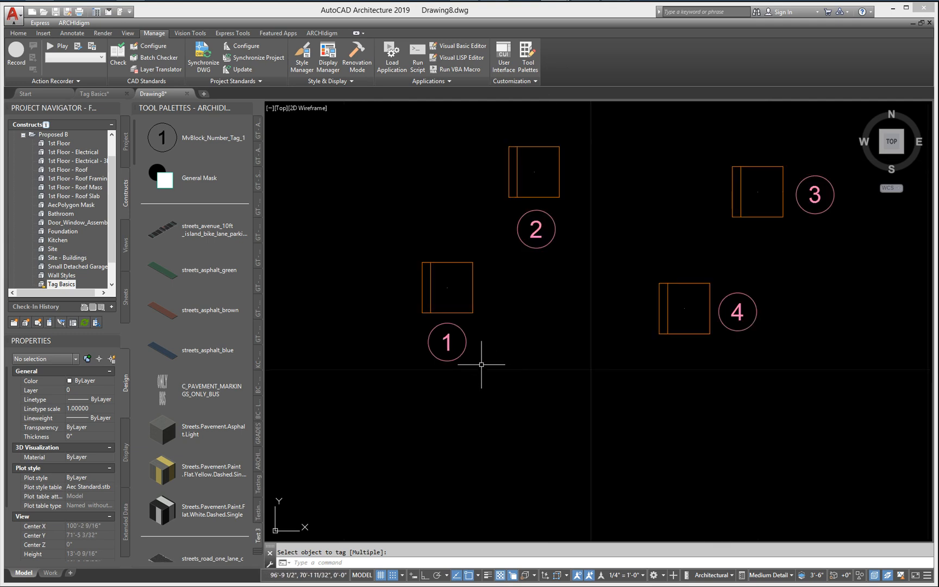
{"action": "scroll", "coordinate": [480, 364], "scroll_direction": "up", "scroll_amount": 3}
{"action": "middle_click_drag", "start_coordinate": [480, 363], "coordinate": [537, 386]}
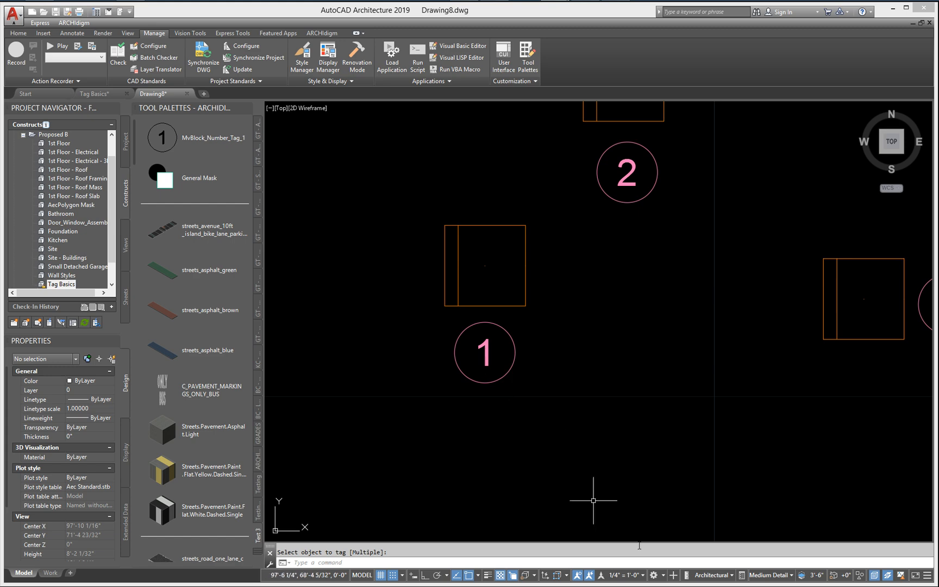
{"action": "left_click", "coordinate": [634, 580]}
{"action": "left_click", "coordinate": [619, 528]}
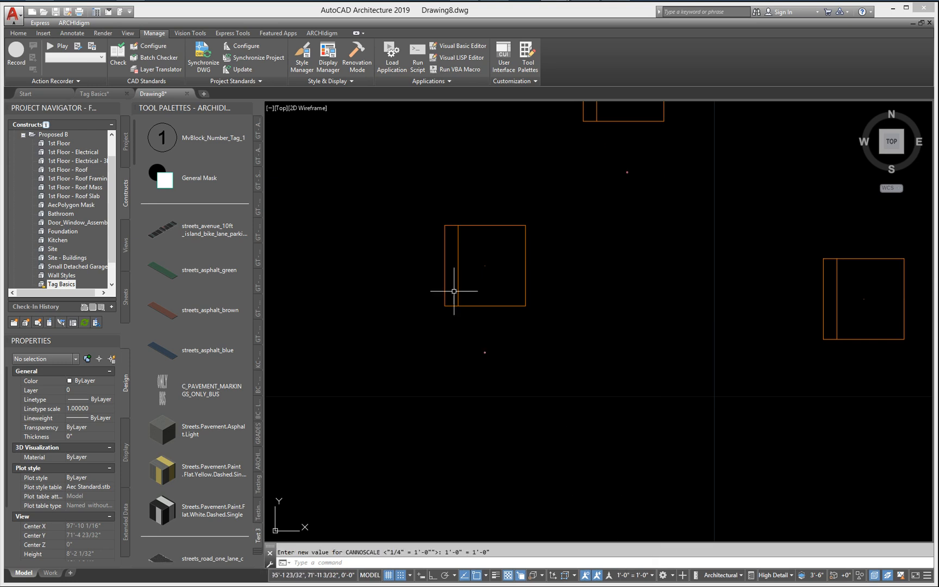
Step: Check the height of tag 1's numeral against a temporary vertical 1/8" line with grid and snap off and ortho on, erasing the line
{"action": "scroll", "coordinate": [491, 348], "scroll_direction": "up", "scroll_amount": 8}
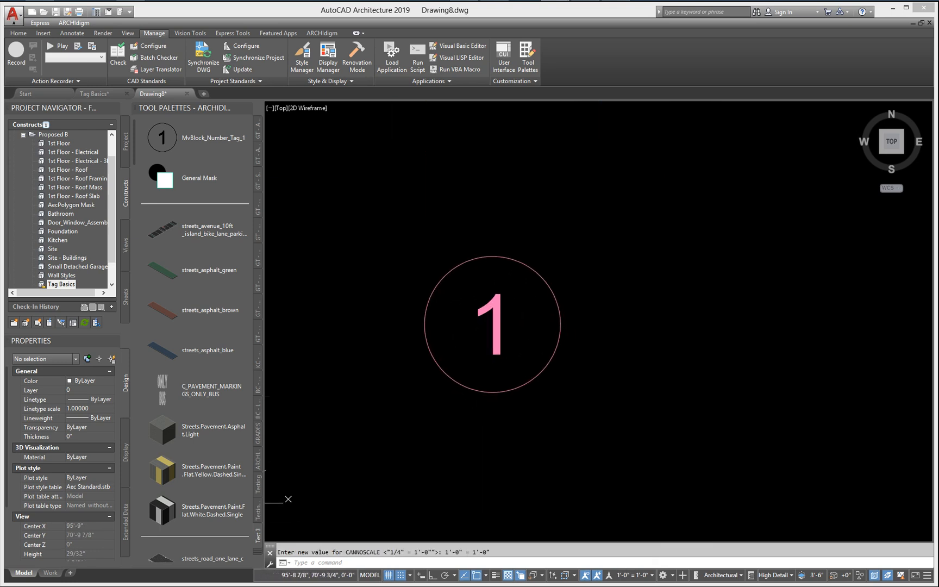
{"action": "scroll", "coordinate": [566, 370], "scroll_direction": "up", "scroll_amount": 3}
{"action": "type", "text": "l"}
{"action": "key", "text": "Return"}
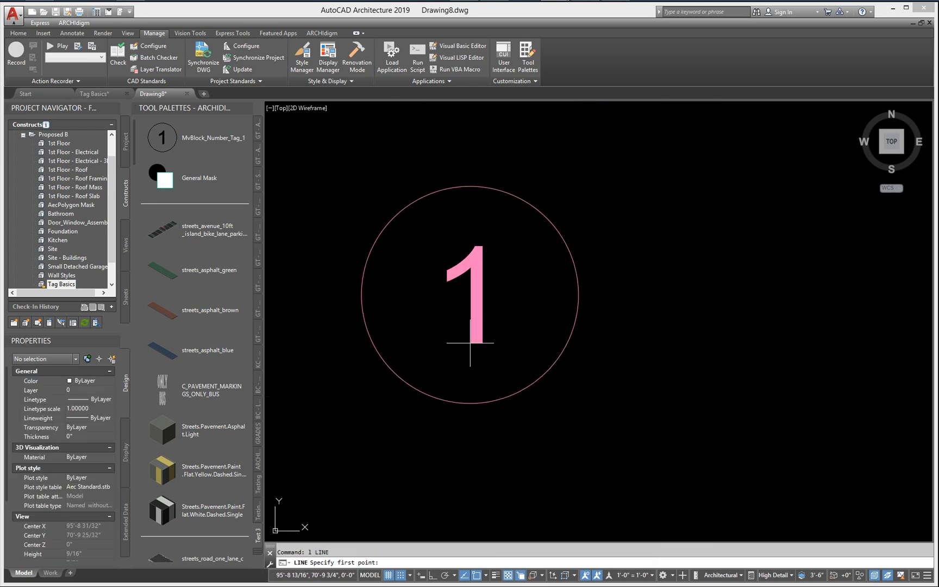
{"action": "left_click", "coordinate": [388, 575]}
{"action": "left_click", "coordinate": [400, 575]}
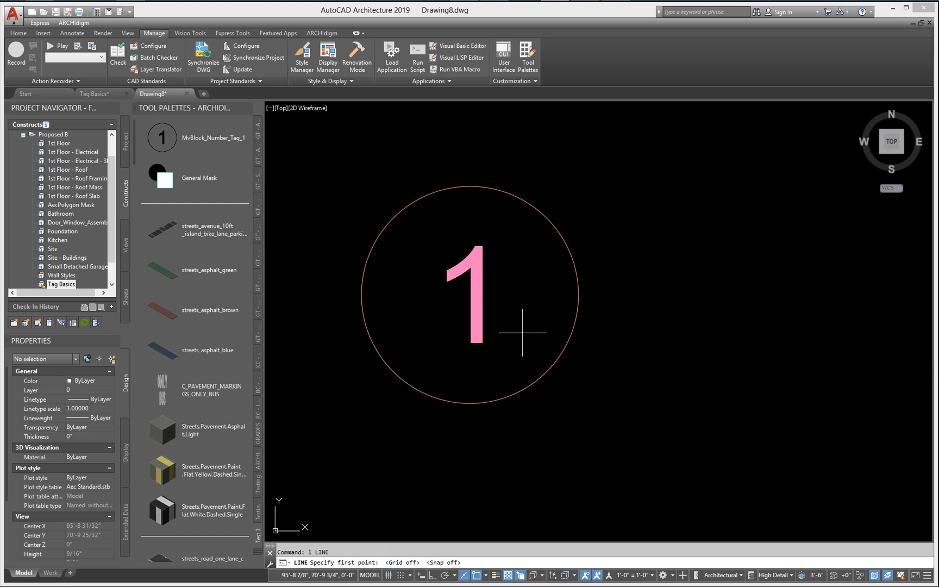
{"action": "left_click", "coordinate": [495, 343]}
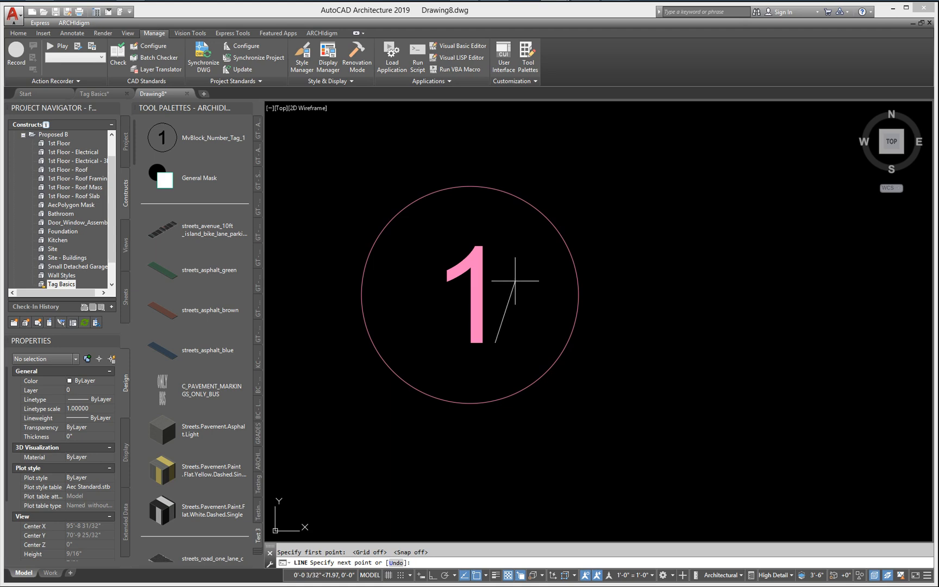
{"action": "key", "text": "F8"}
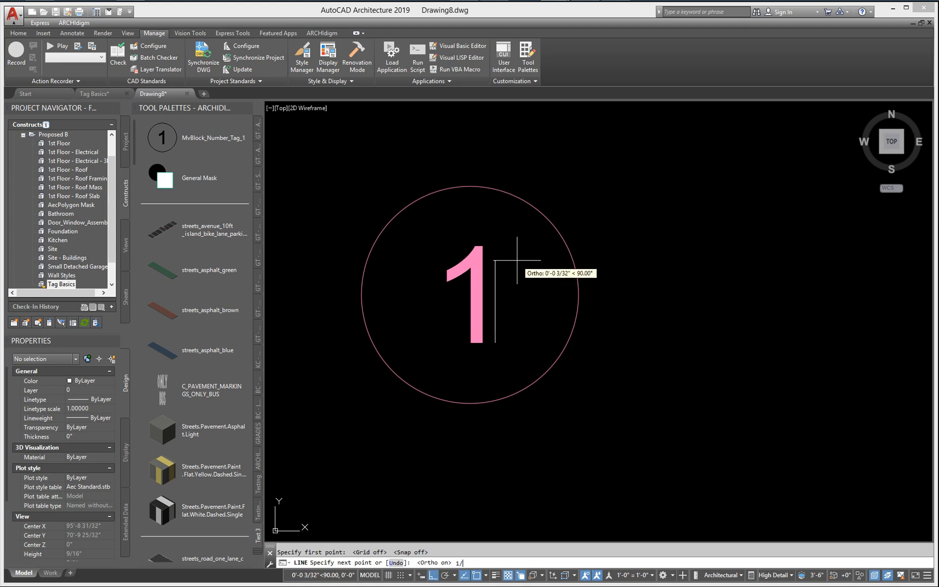
{"action": "type", "text": "1/8"}
{"action": "key", "text": "Return"}
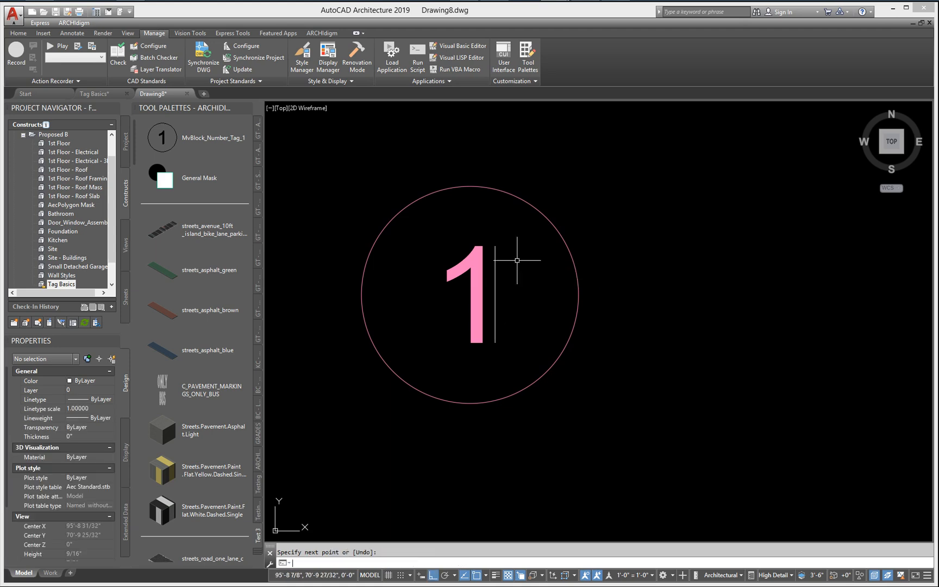
{"action": "key", "text": "Return"}
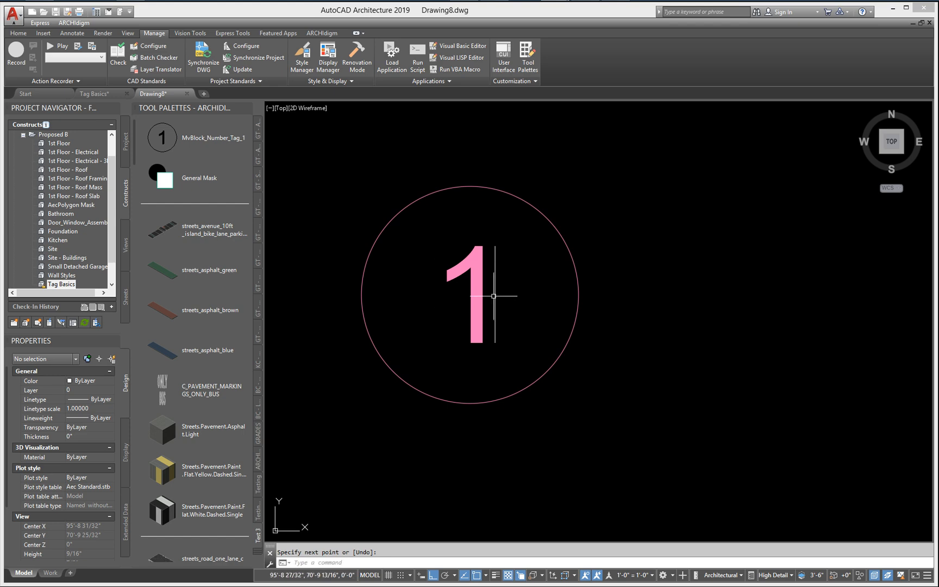
{"action": "left_click", "coordinate": [494, 296]}
{"action": "key", "text": "Delete"}
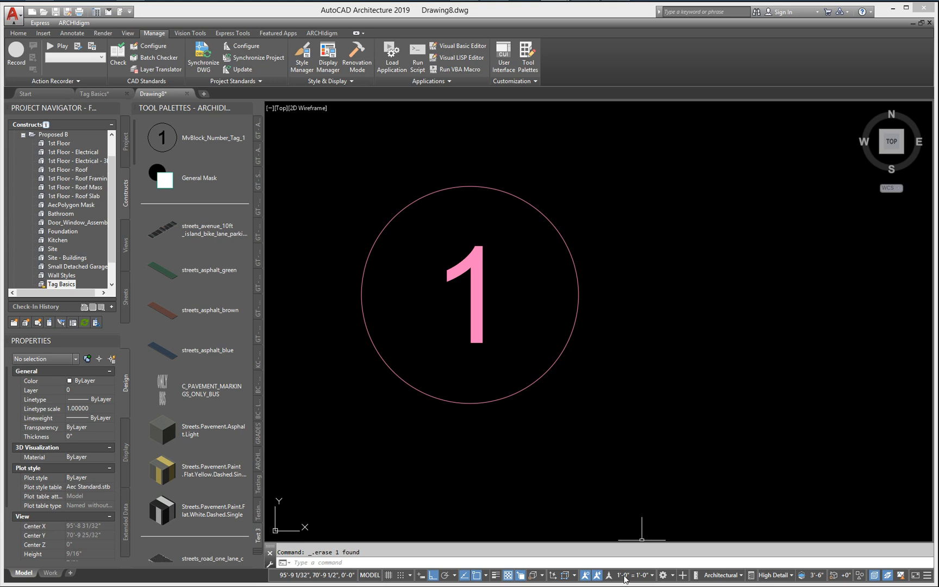
Step: Return the annotation scale to 1/4" = 1'-0" and bring all four tagged chairs into view
{"action": "left_click", "coordinate": [625, 577]}
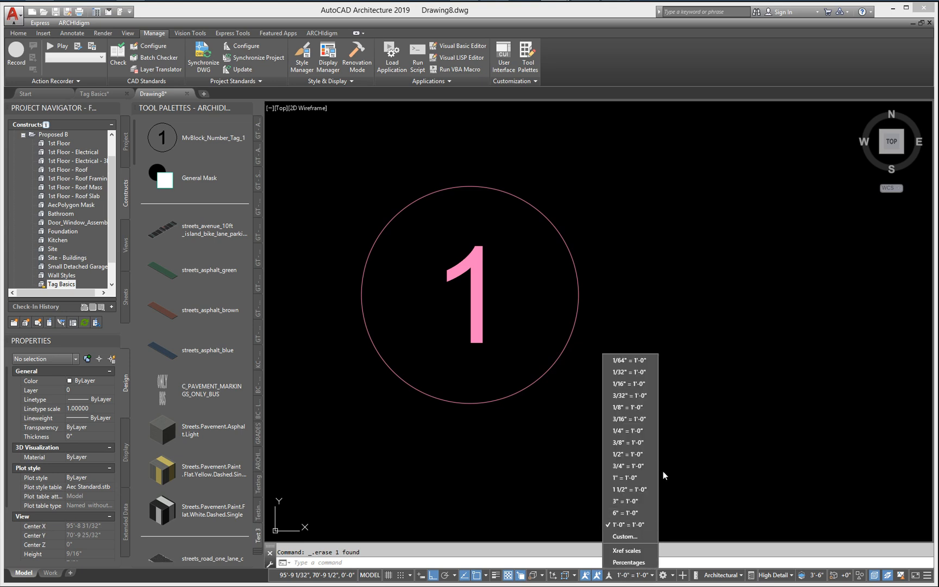
{"action": "left_click", "coordinate": [628, 429]}
{"action": "scroll", "coordinate": [612, 415], "scroll_direction": "down", "scroll_amount": 10}
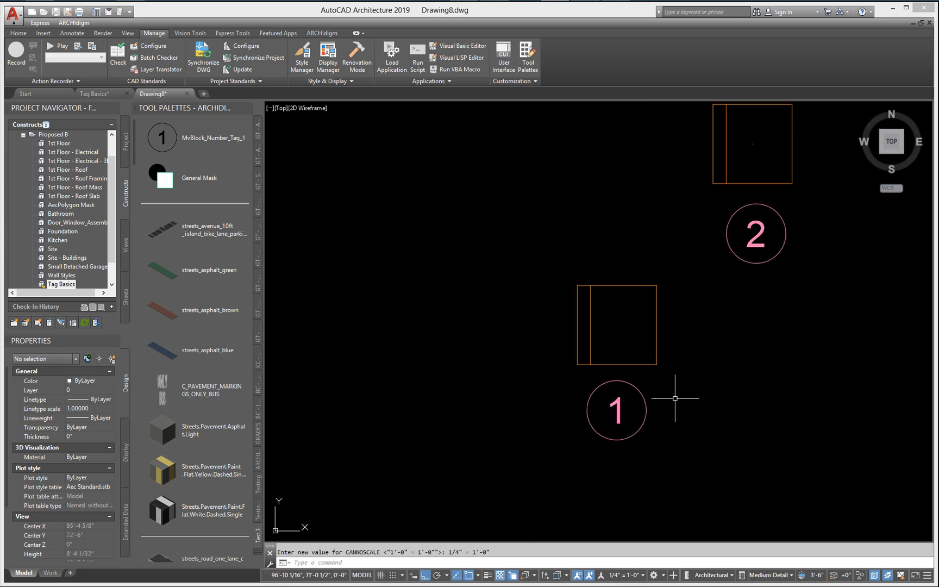
{"action": "mouse_move", "coordinate": [666, 394]}
{"action": "middle_mouse_down"}
{"action": "mouse_move", "coordinate": [513, 389]}
{"action": "mouse_move", "coordinate": [468, 402]}
{"action": "middle_mouse_up"}
{"action": "scroll", "coordinate": [512, 389], "scroll_direction": "down", "scroll_amount": 2}
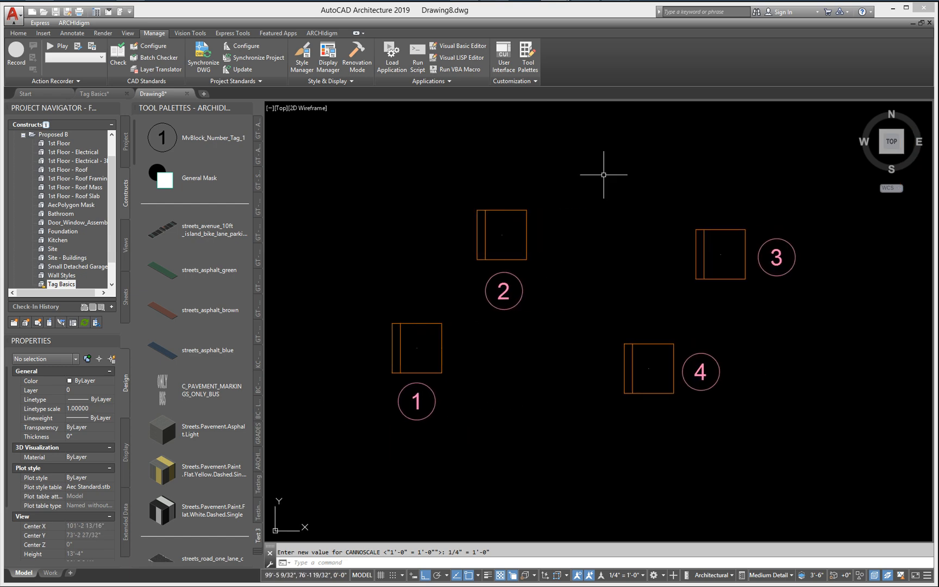
Step: Test the chair tags at an annotation scale of 1/8" = 1'-0" and set the scale to 1/2" = 1'-0"
{"action": "left_click", "coordinate": [622, 576]}
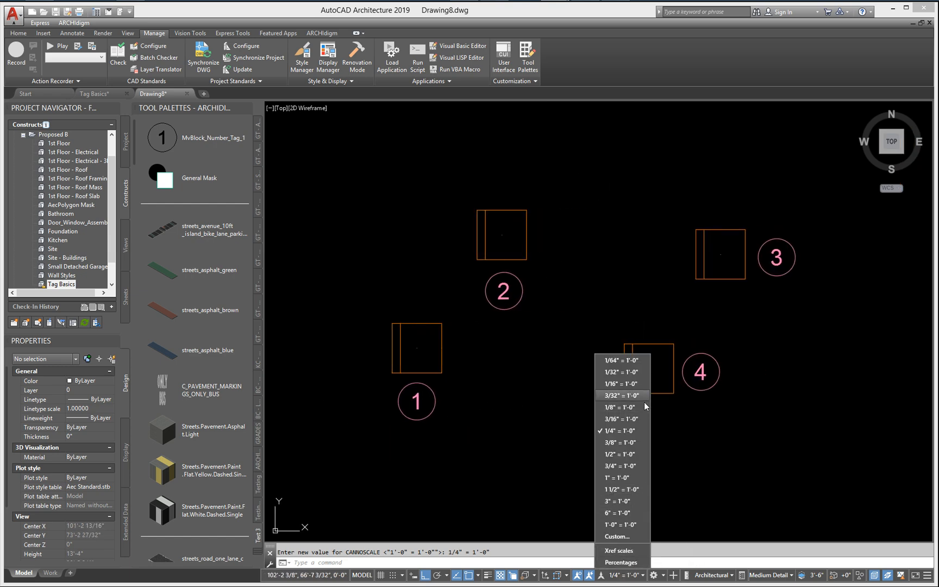
{"action": "left_click", "coordinate": [619, 407]}
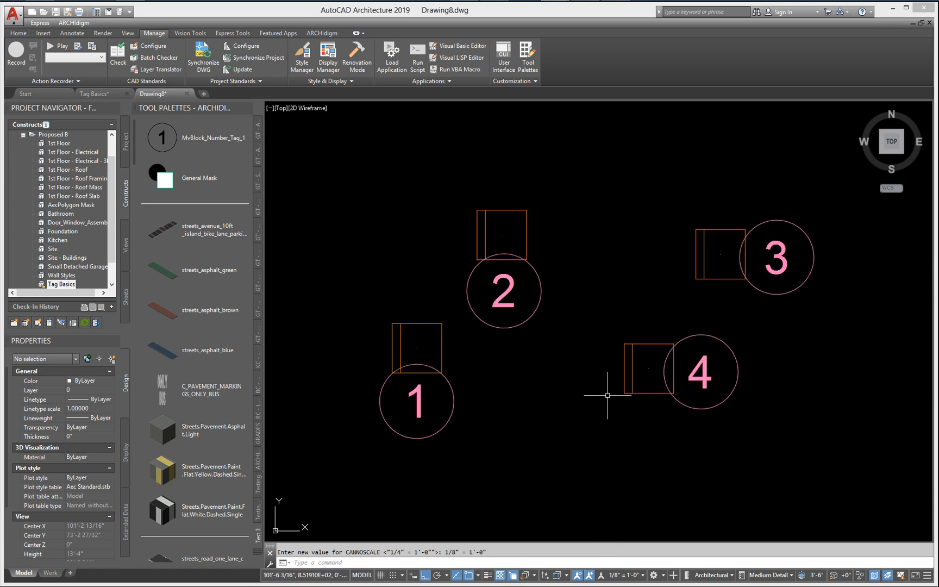
{"action": "left_click", "coordinate": [642, 576]}
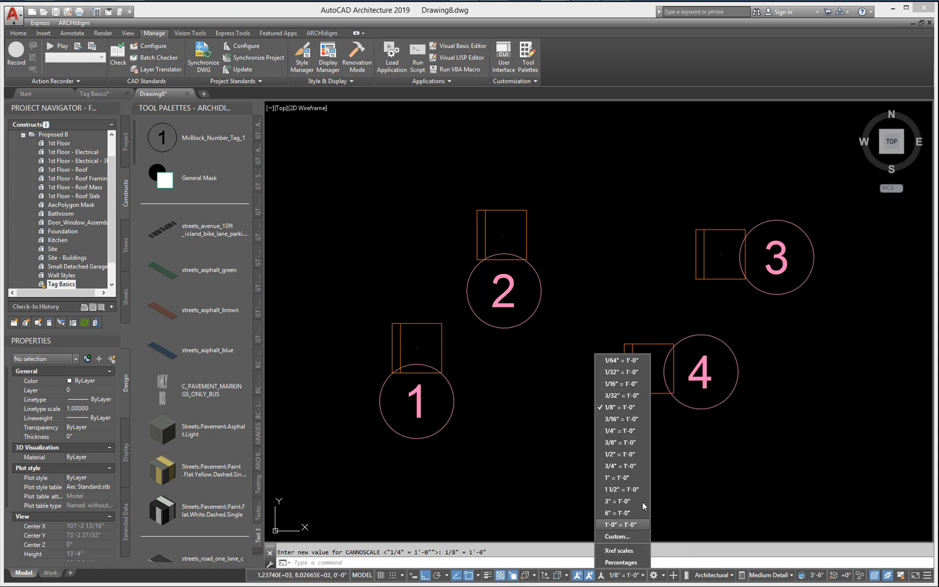
{"action": "left_click", "coordinate": [623, 454]}
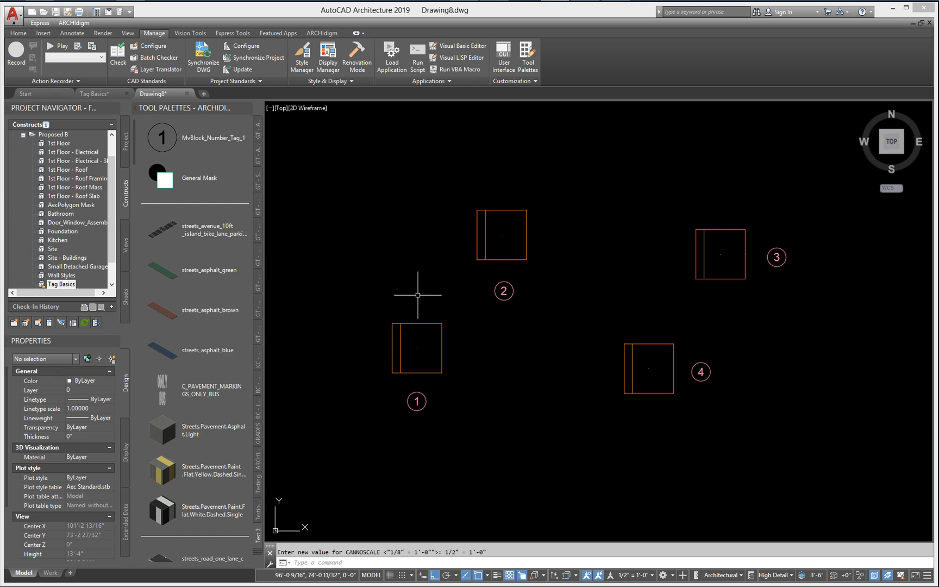
Step: In the Tag Basics drawing, add the automatic Name property to the MvBlock_Objects_Tag property set definition
{"action": "left_click", "coordinate": [98, 97]}
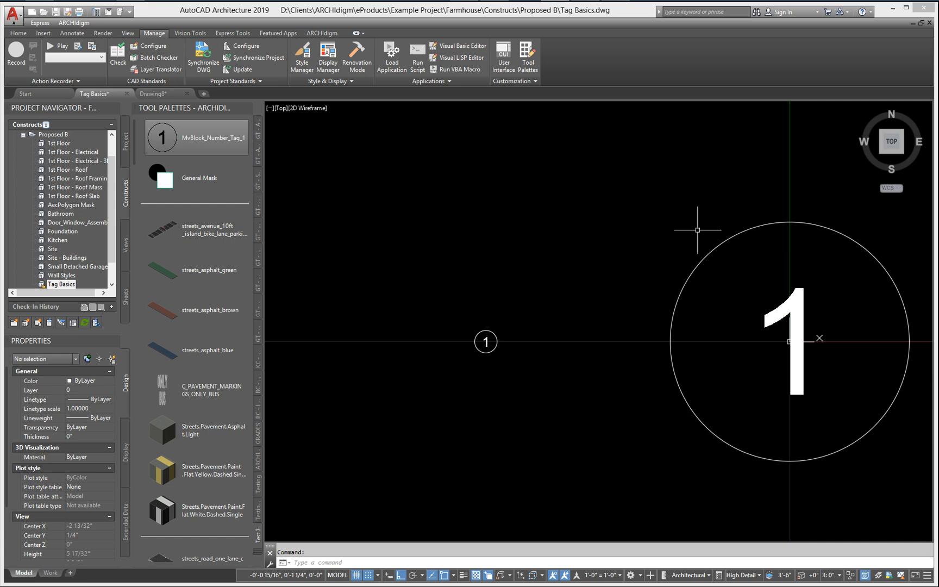
{"action": "left_click", "coordinate": [302, 57]}
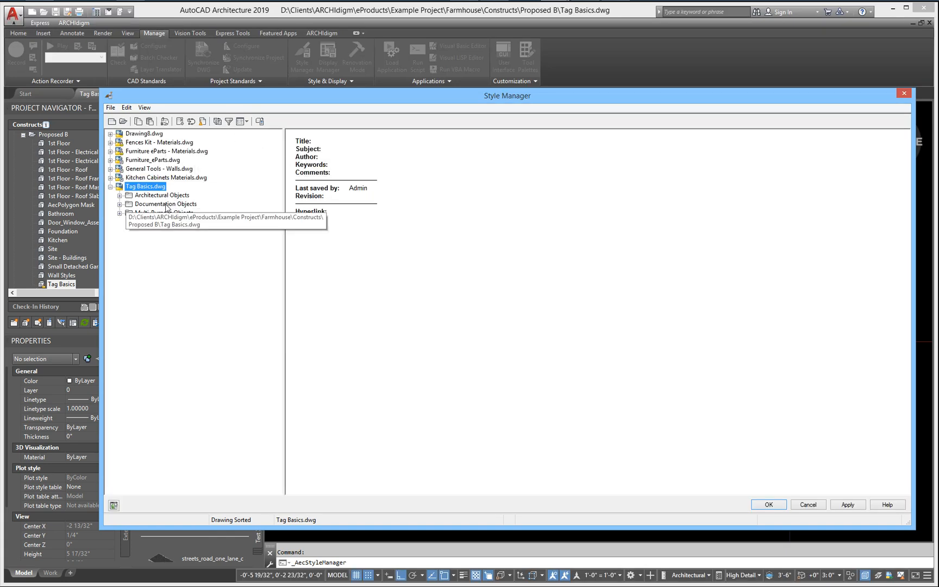
{"action": "left_click", "coordinate": [119, 204]}
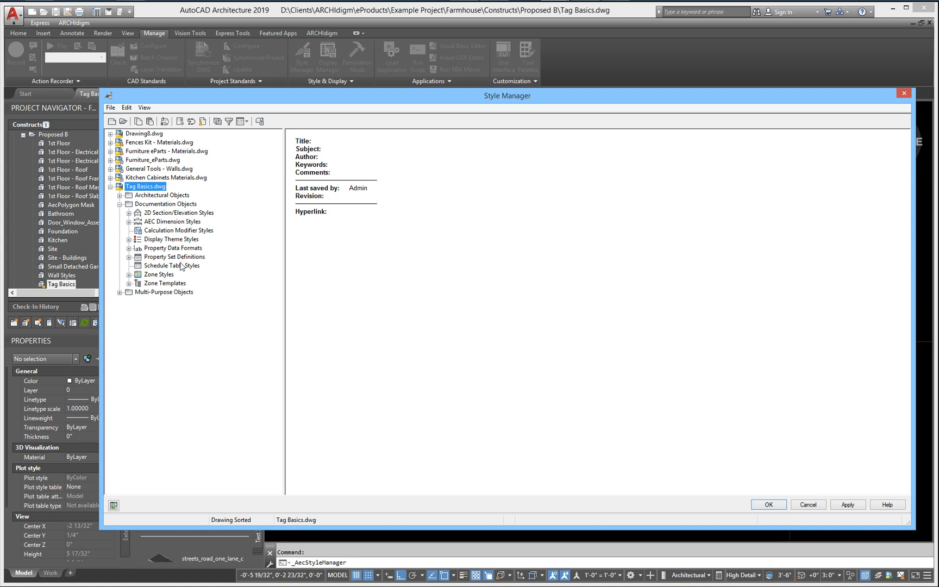
{"action": "left_click", "coordinate": [128, 257]}
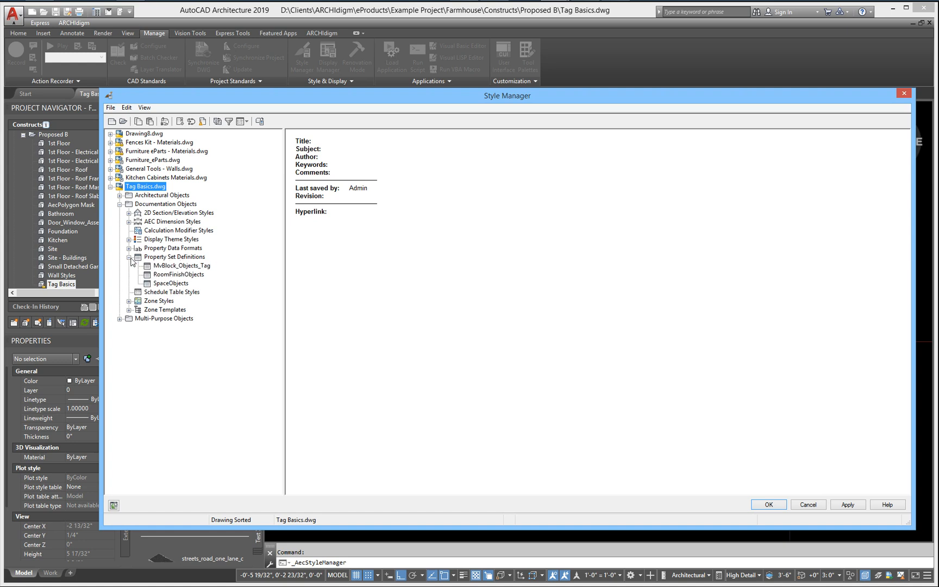
{"action": "left_click", "coordinate": [180, 266]}
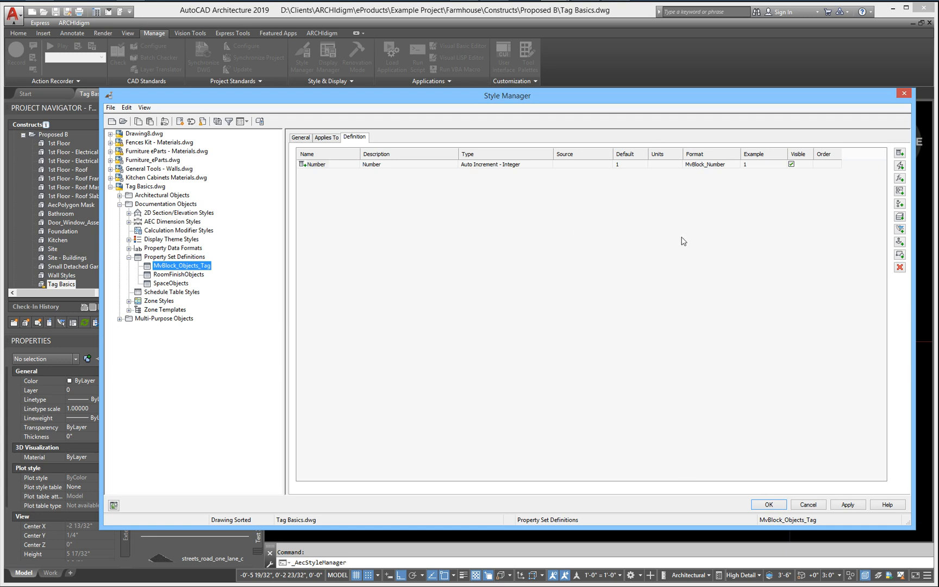
{"action": "left_click", "coordinate": [899, 167]}
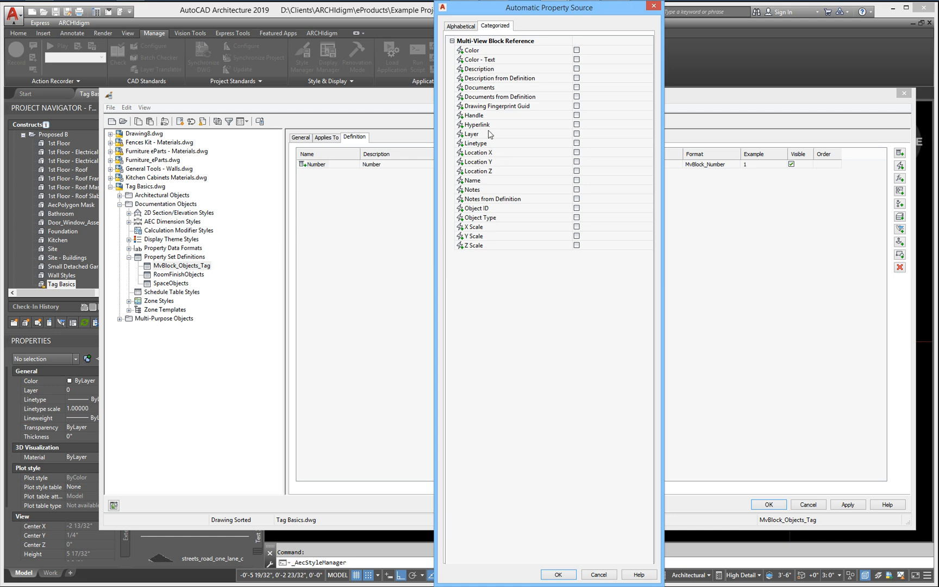
{"action": "left_click", "coordinate": [576, 180]}
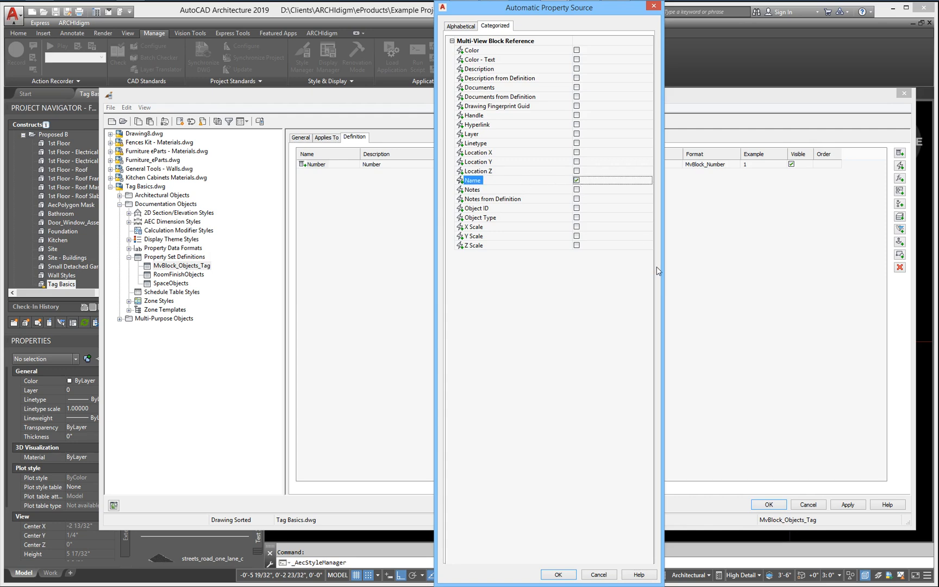
{"action": "left_click", "coordinate": [558, 574]}
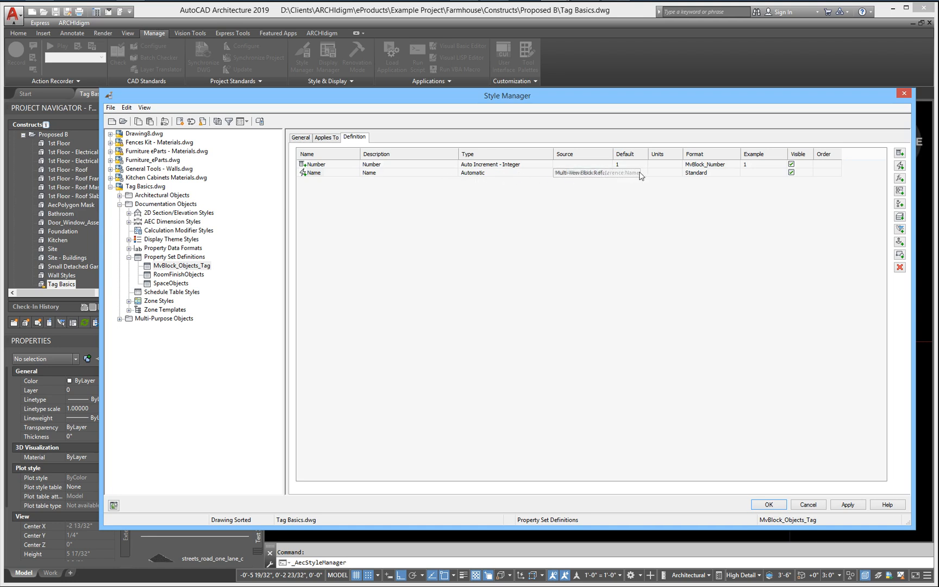
Step: Set the Name property's format to Case - Upper and apply the property set changes
{"action": "left_click", "coordinate": [709, 172]}
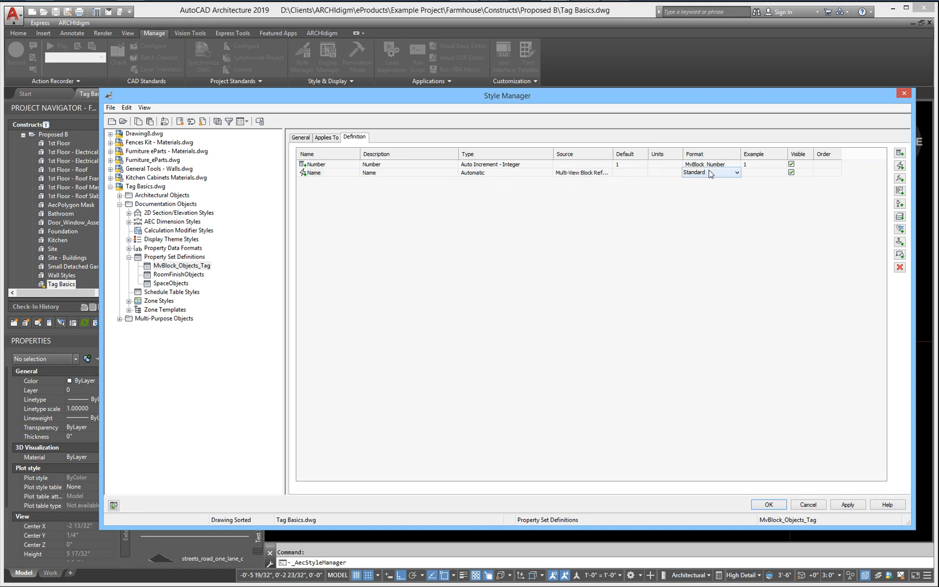
{"action": "left_click", "coordinate": [709, 172]}
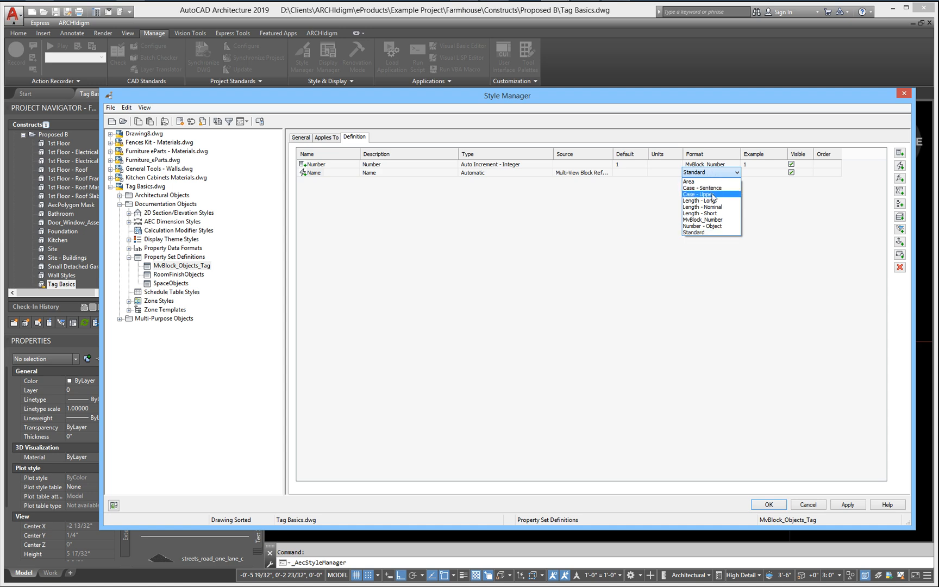
{"action": "left_click", "coordinate": [713, 194]}
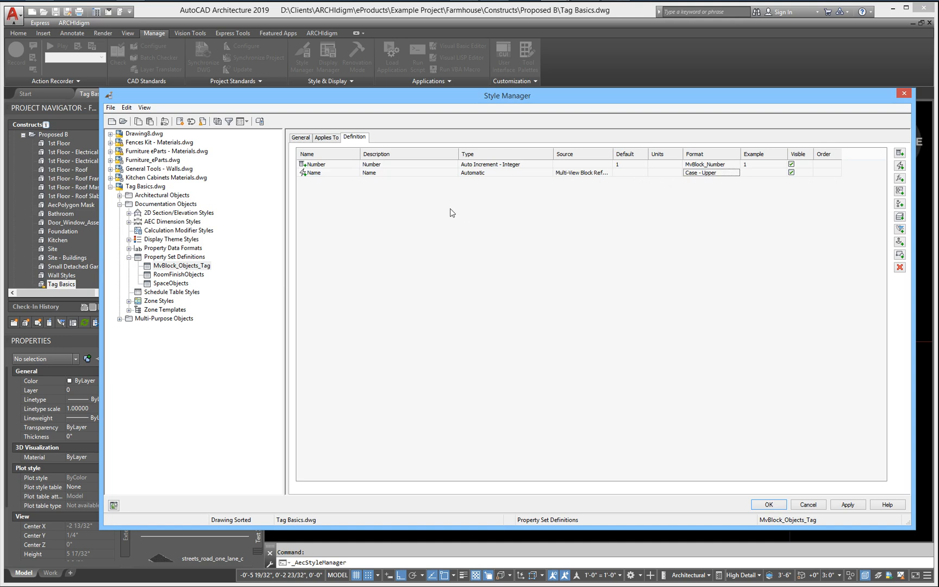
{"action": "left_click", "coordinate": [847, 505]}
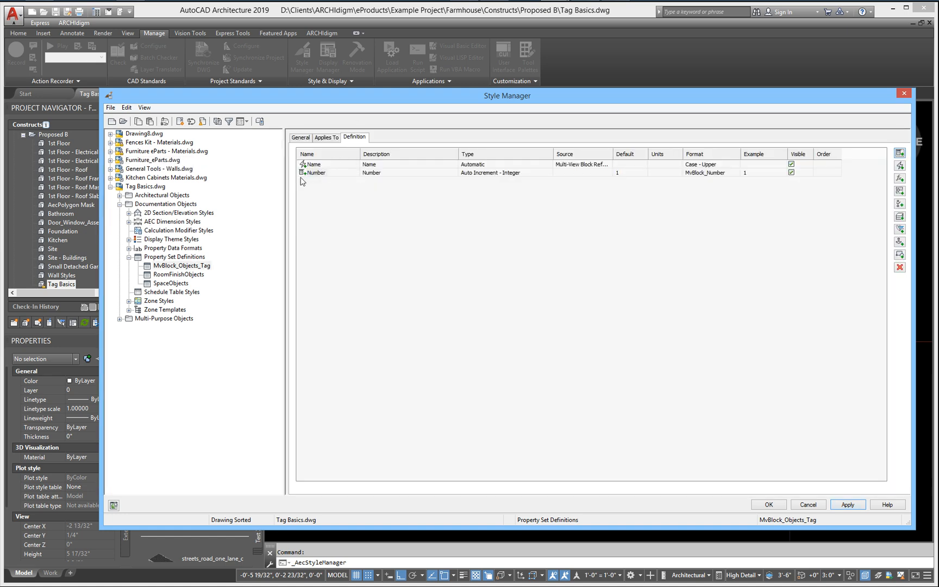
Step: Create a new schedule table style in Tag Basics.dwg named MvBlock_Generic_Table
{"action": "left_click", "coordinate": [164, 294]}
{"action": "right_click", "coordinate": [338, 220]}
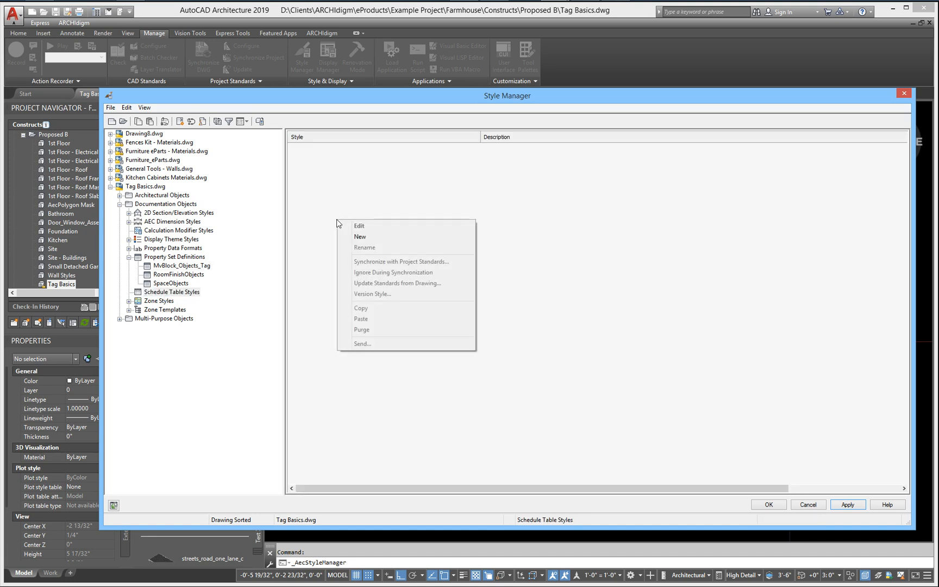
{"action": "left_click", "coordinate": [359, 237]}
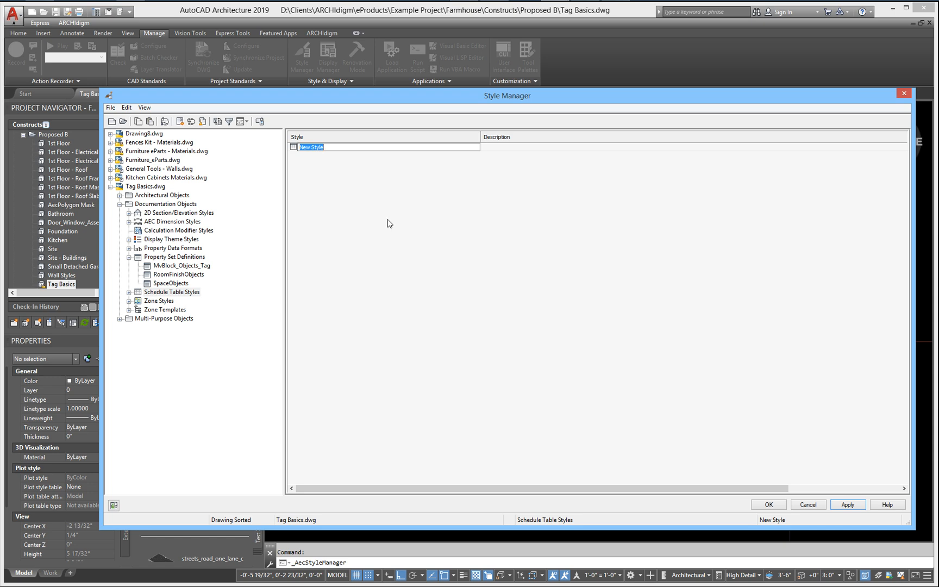
{"action": "type", "text": "MvBlock_Generic_Table"}
{"action": "key", "text": "Return"}
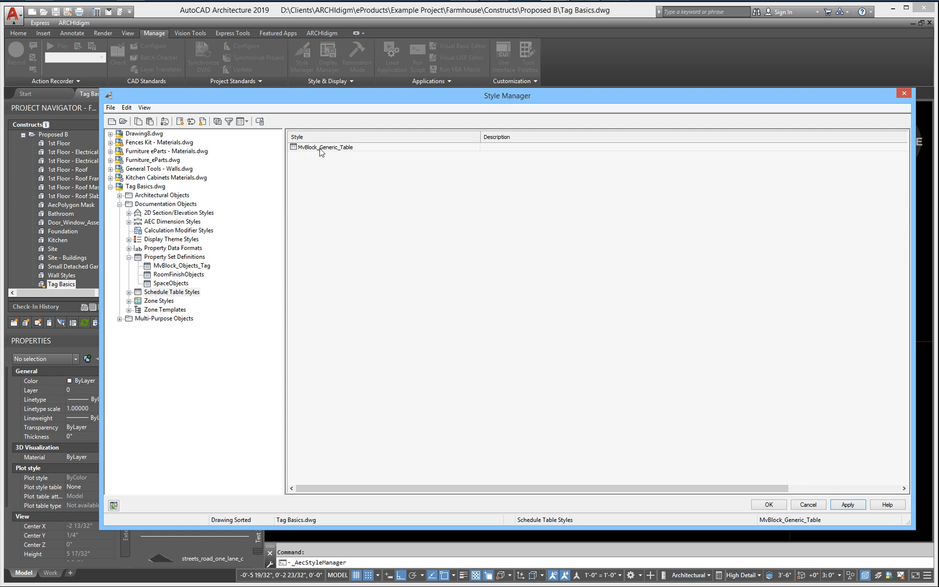
Step: Review the MvBlock_Generic_Table style's default format and make the style apply to Multi-View Block Reference objects
{"action": "double_click", "coordinate": [304, 147]}
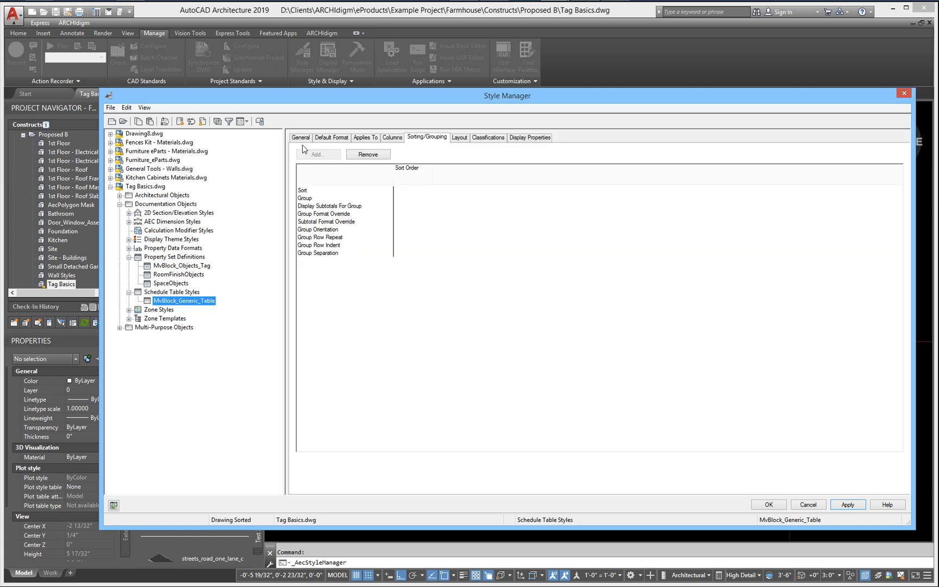
{"action": "left_click", "coordinate": [329, 138]}
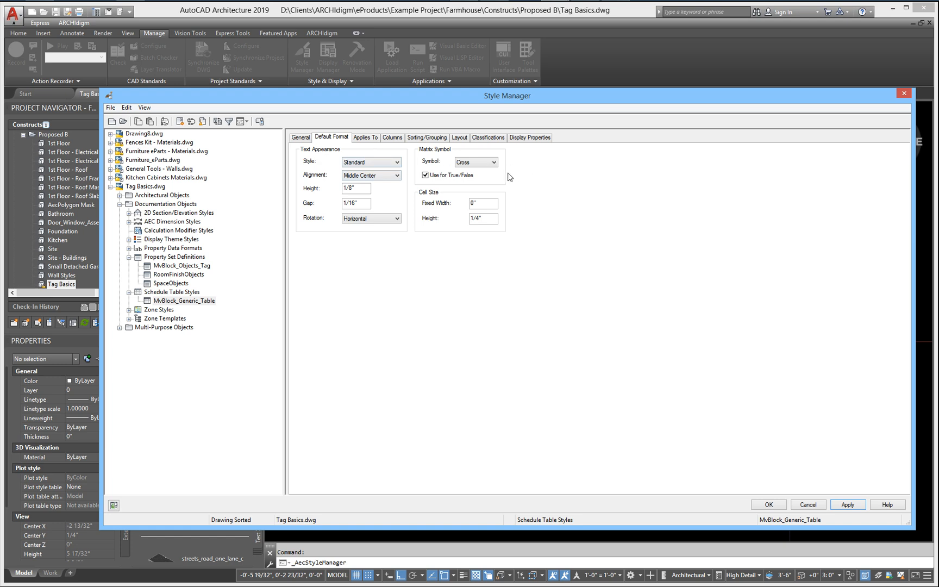
{"action": "left_click", "coordinate": [366, 140]}
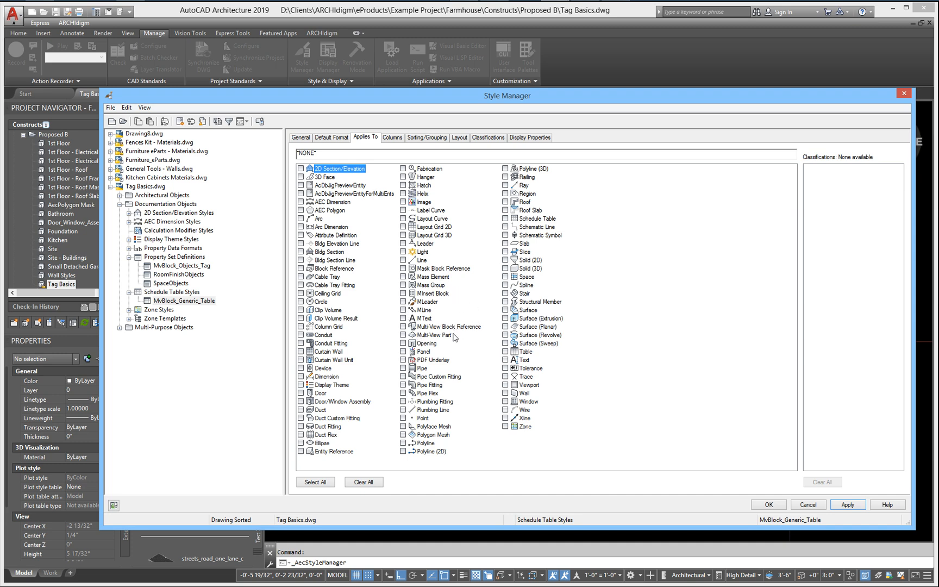
{"action": "left_click", "coordinate": [403, 326]}
Step: Add a column for the MvBlock_Objects_Tag Number property with the heading NUMBER, keeping the default cell format
{"action": "left_click", "coordinate": [392, 138]}
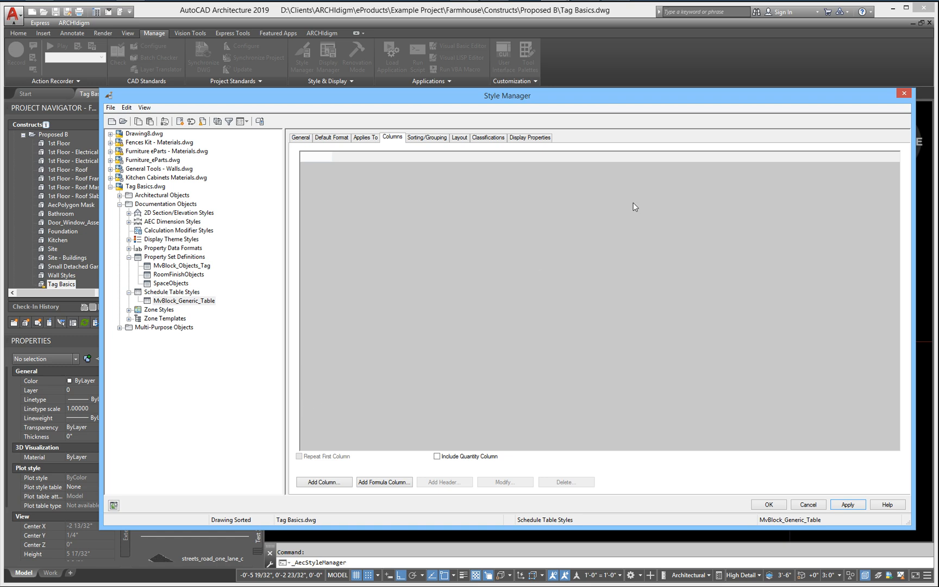
{"action": "left_click", "coordinate": [331, 482]}
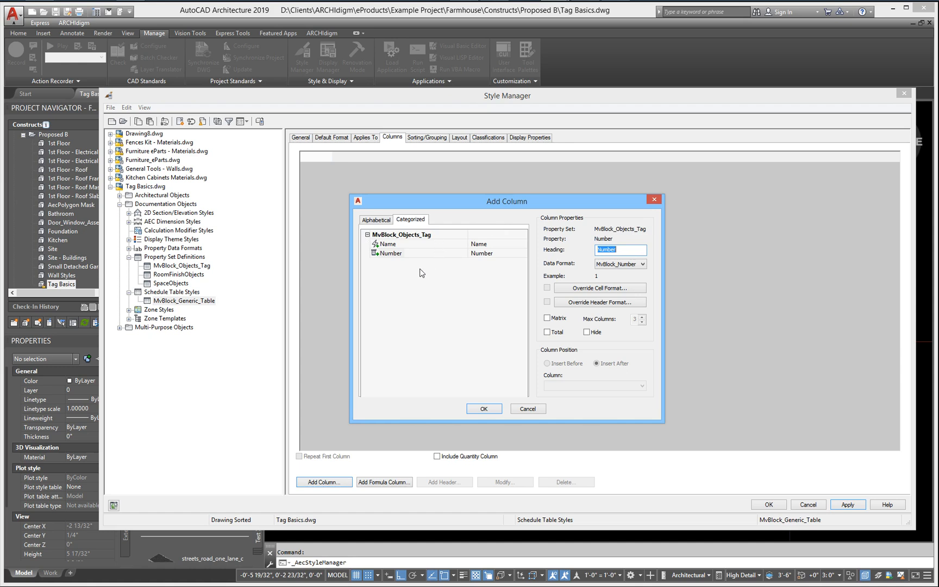
{"action": "left_click", "coordinate": [384, 254]}
{"action": "type", "text": "NUMBER"}
{"action": "left_click", "coordinate": [597, 292]}
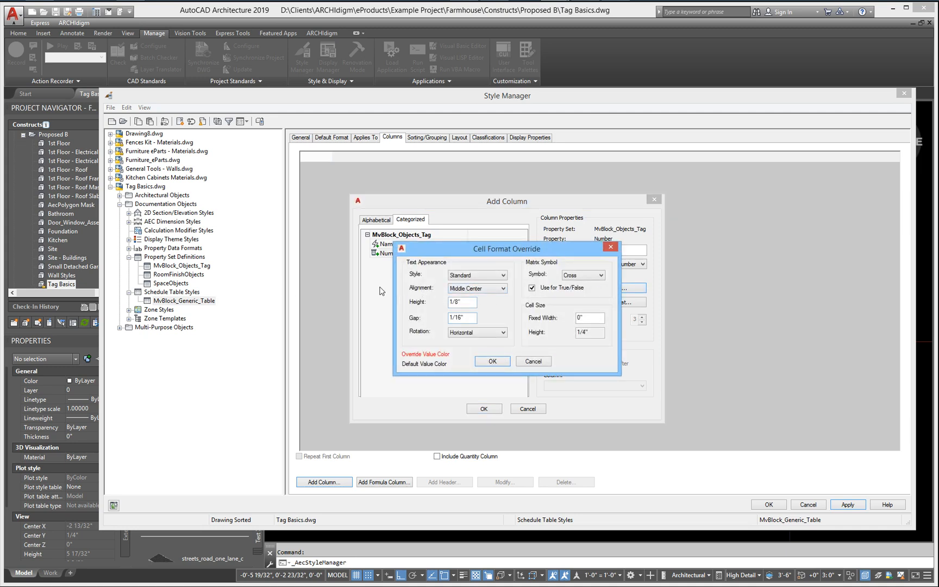
{"action": "left_click", "coordinate": [491, 361]}
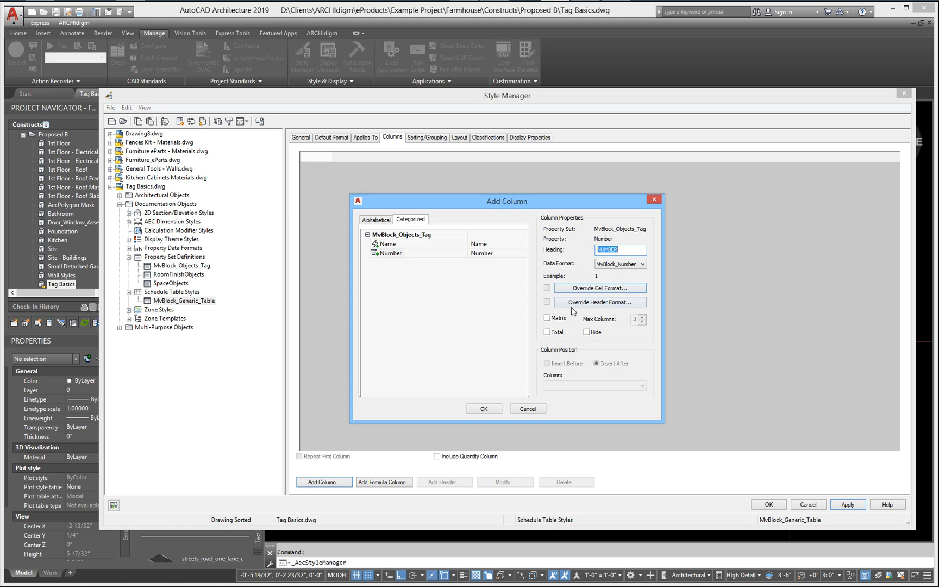
{"action": "left_click", "coordinate": [484, 409]}
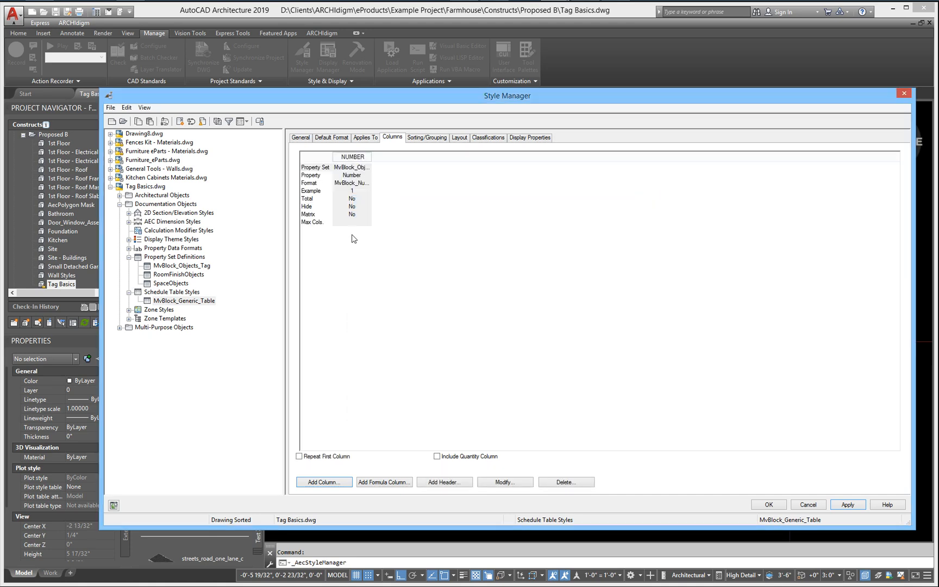
Step: Add a column for the Name property after the Number column, with the heading NAME
{"action": "left_click", "coordinate": [316, 481]}
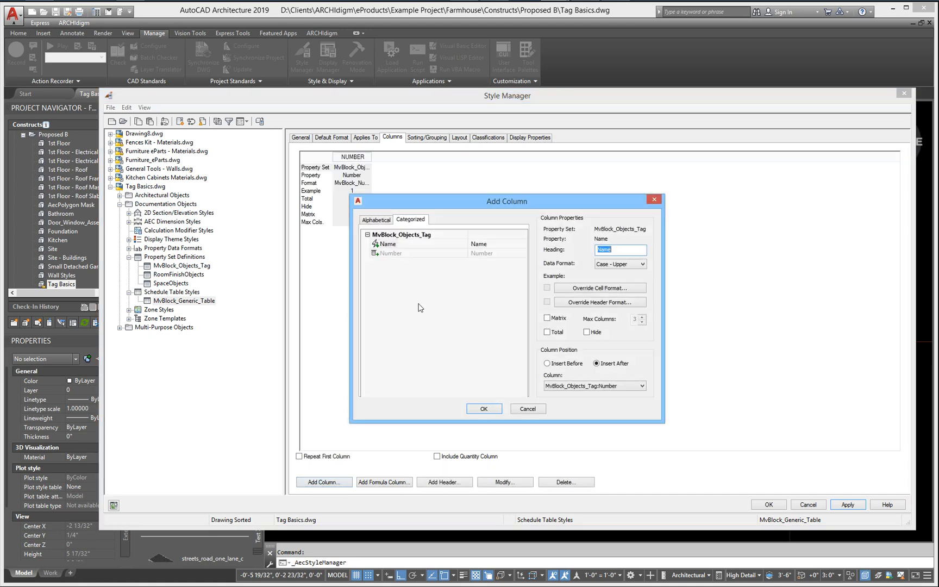
{"action": "left_click", "coordinate": [390, 245]}
{"action": "key", "text": "Tab"}
{"action": "type", "text": "NAME"}
{"action": "left_click", "coordinate": [478, 409]}
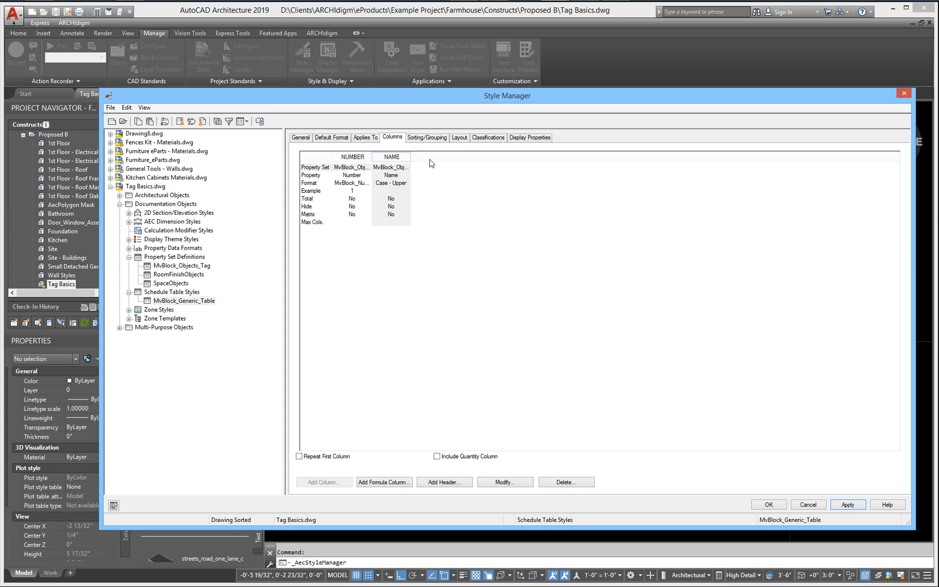
Step: Sort the schedule table style by MvBlock_Objects_Tag:Number in ascending order
{"action": "left_click", "coordinate": [425, 138]}
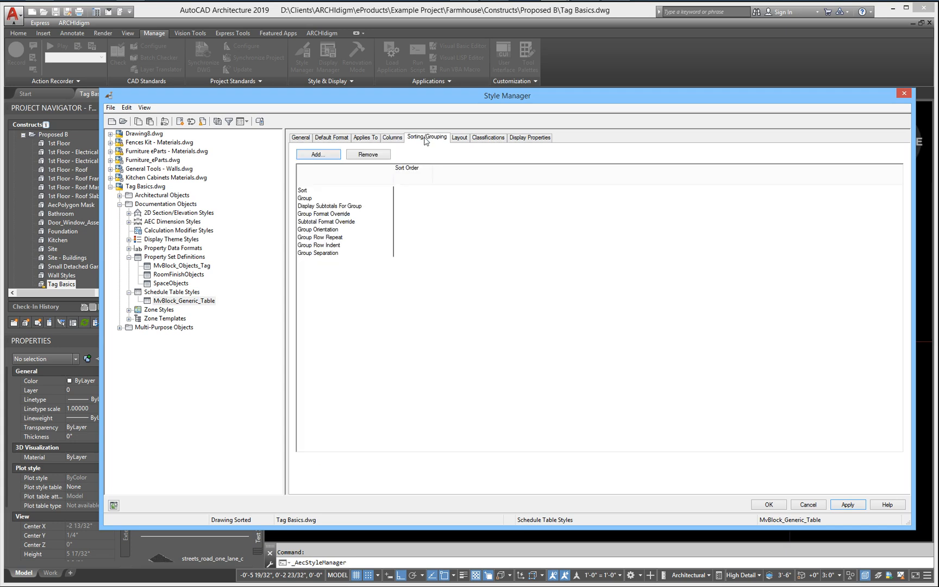
{"action": "left_click", "coordinate": [317, 155]}
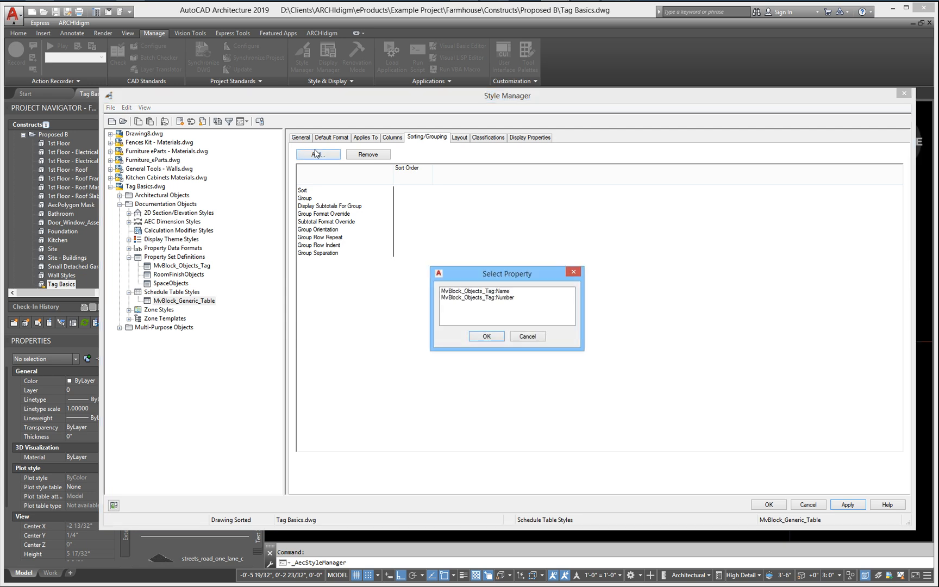
{"action": "left_click", "coordinate": [503, 298]}
{"action": "left_click", "coordinate": [486, 337]}
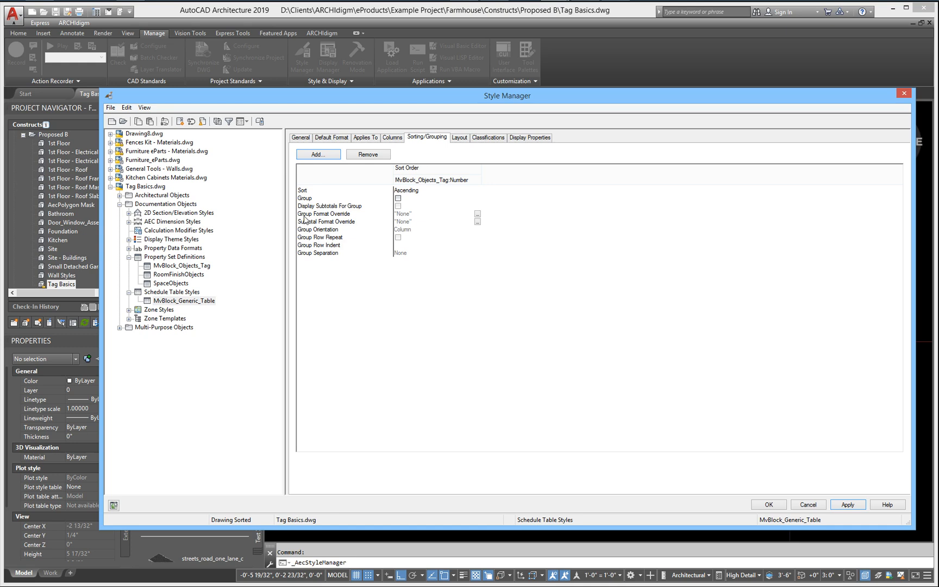
Step: Replace the schedule table's title and turn on a style override for its General display representation
{"action": "left_click", "coordinate": [464, 139]}
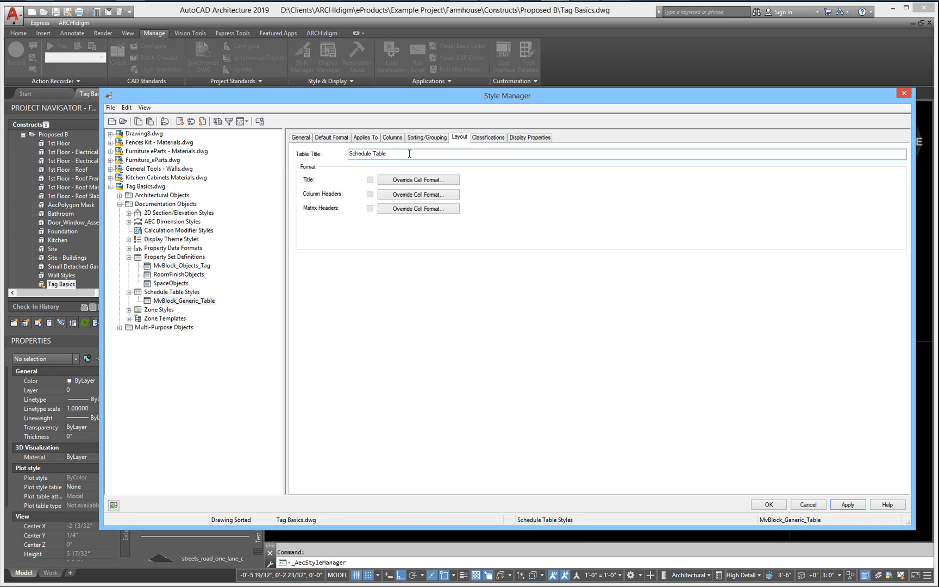
{"action": "type", "text": "m"}
{"action": "left_click", "coordinate": [529, 139]}
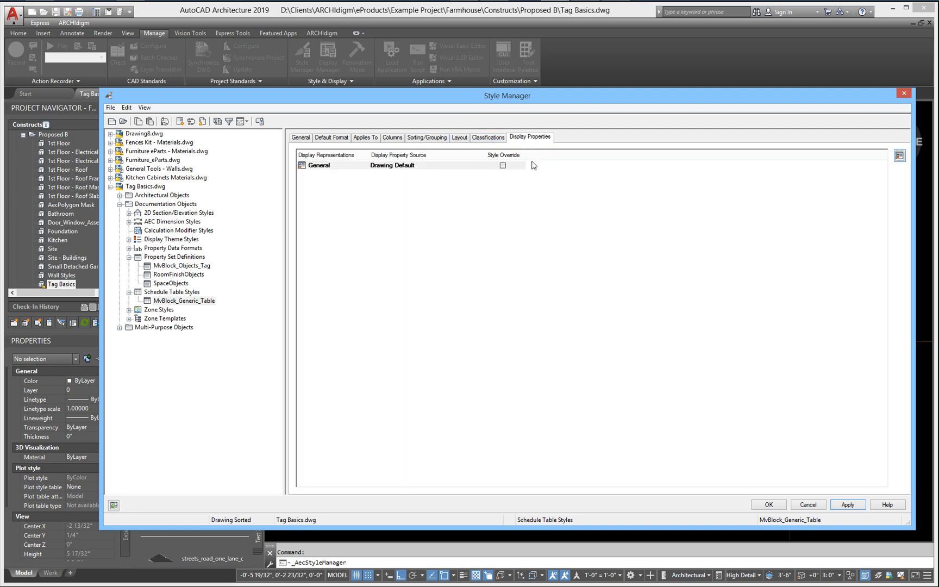
{"action": "left_click", "coordinate": [502, 166]}
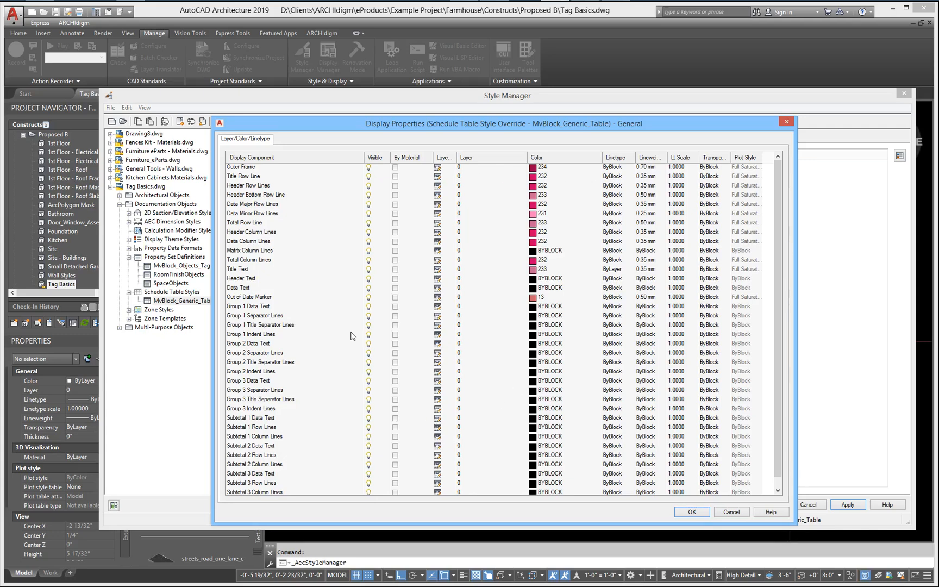
Step: Accept the General display override, apply the MvBlock_Generic_Table style changes and save the Tag Basics drawing
{"action": "left_click", "coordinate": [691, 513]}
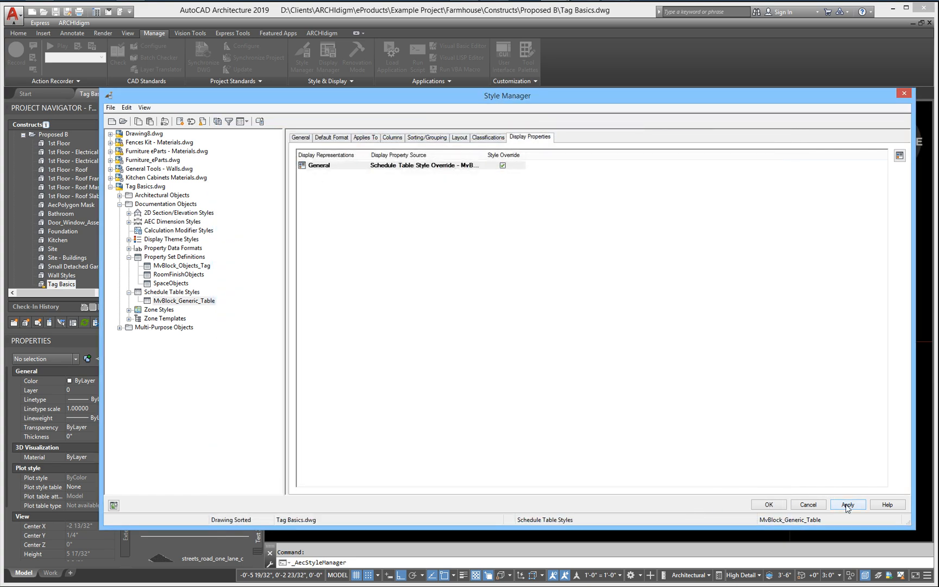
{"action": "left_click", "coordinate": [846, 505]}
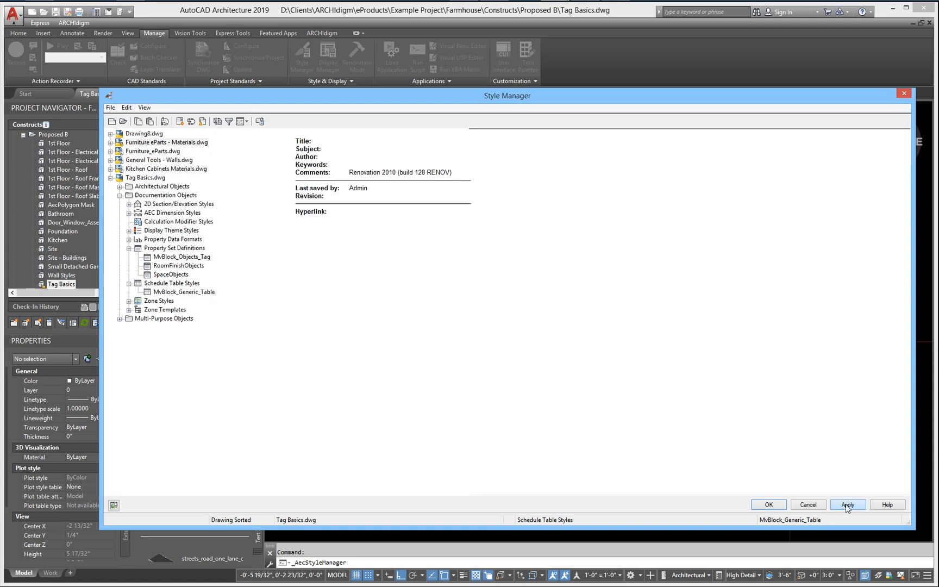
{"action": "left_click", "coordinate": [767, 505]}
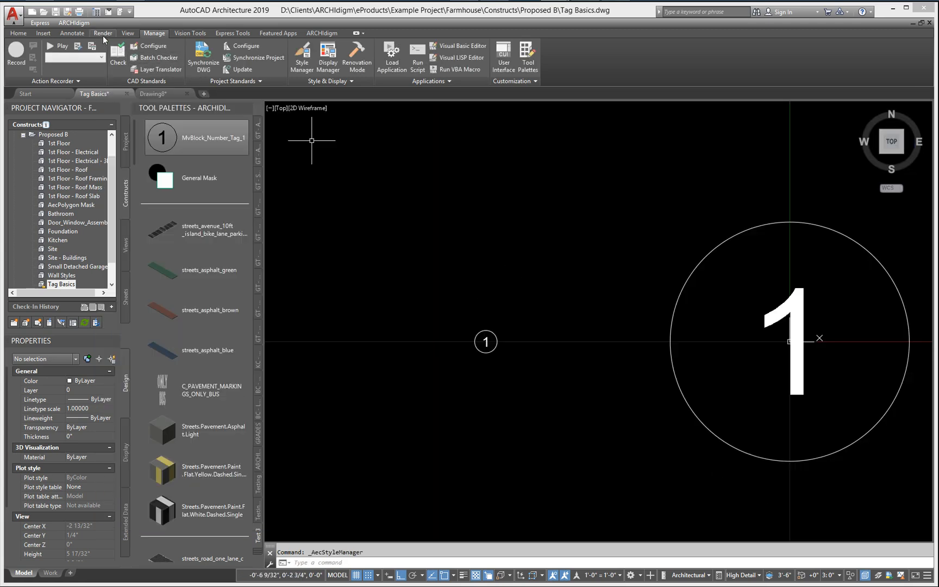
{"action": "key", "text": "ctrl+s"}
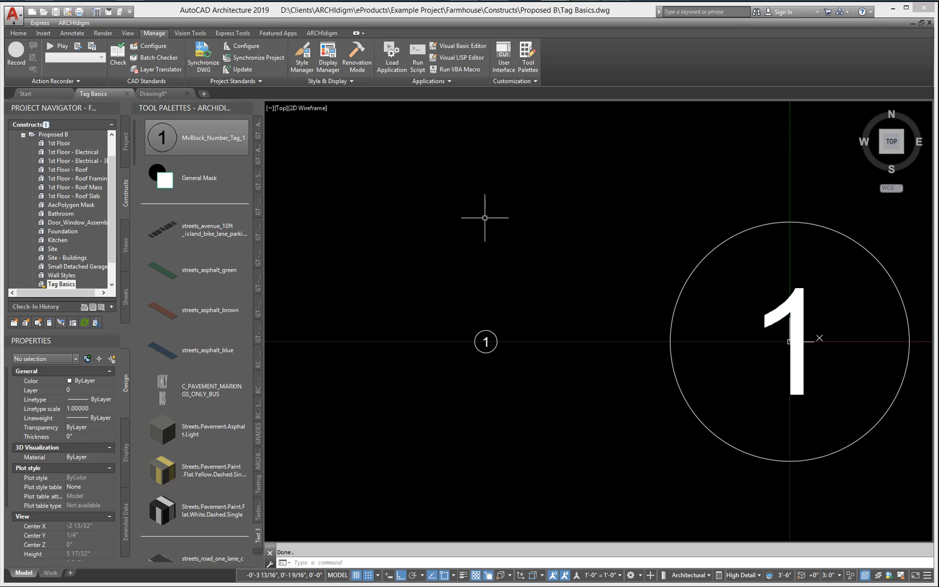
Step: Add the MvBlock_Generic_Table schedule table style from Tag Basics.dwg to the tool palette as a tool above MvBlock_Number_Tag_1
{"action": "left_click", "coordinate": [302, 63]}
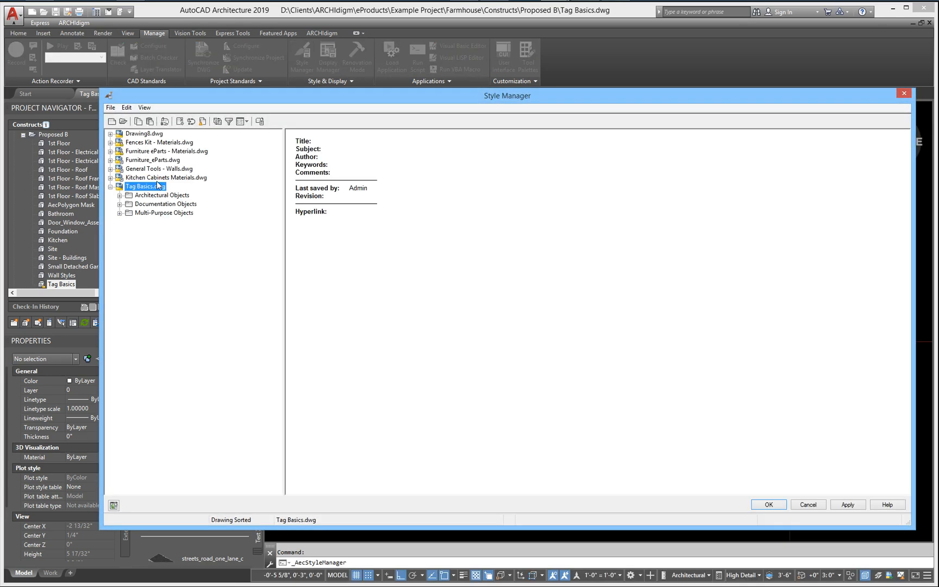
{"action": "left_click", "coordinate": [120, 204]}
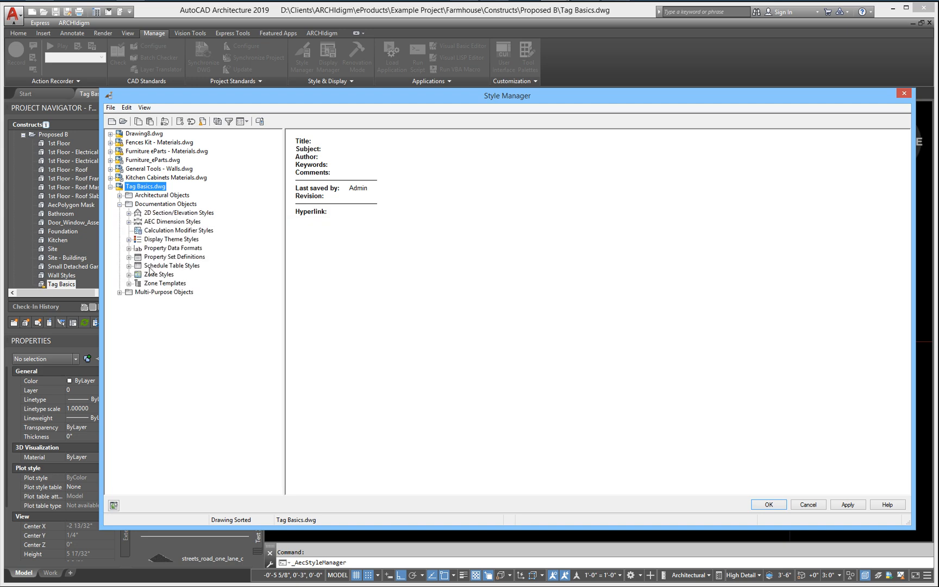
{"action": "left_click", "coordinate": [158, 265]}
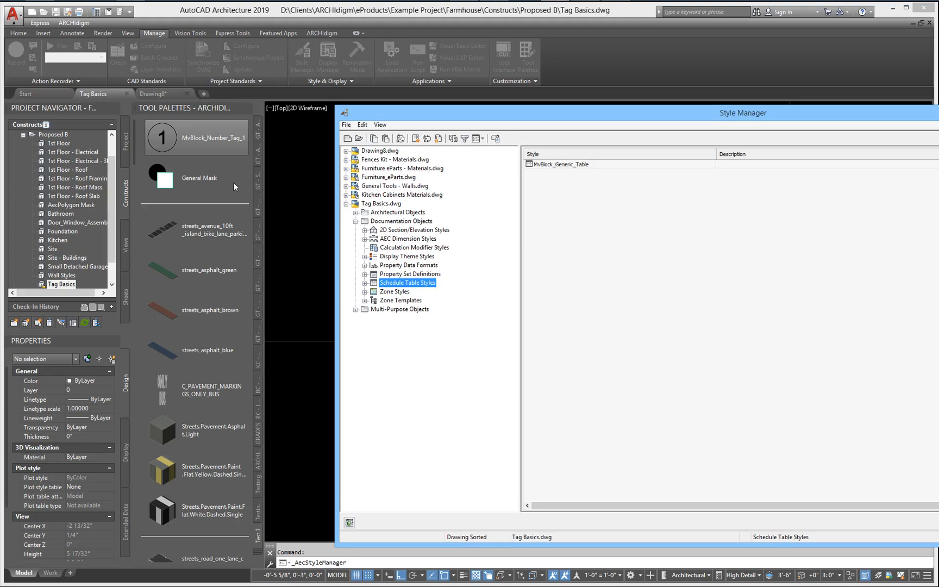
{"action": "left_click_drag", "start_coordinate": [549, 164], "coordinate": [208, 129]}
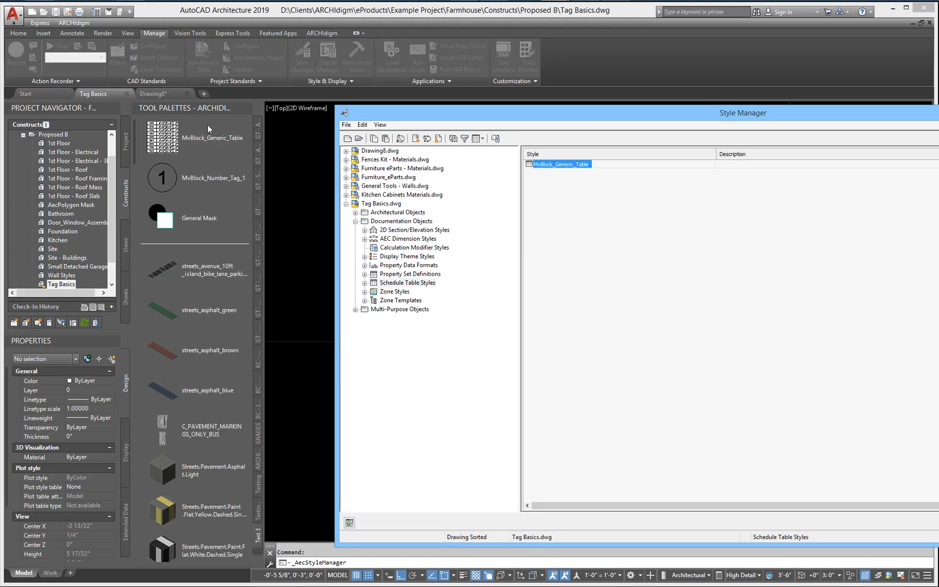
{"action": "left_click_drag", "start_coordinate": [541, 124], "coordinate": [382, 129]}
{"action": "left_click", "coordinate": [918, 526]}
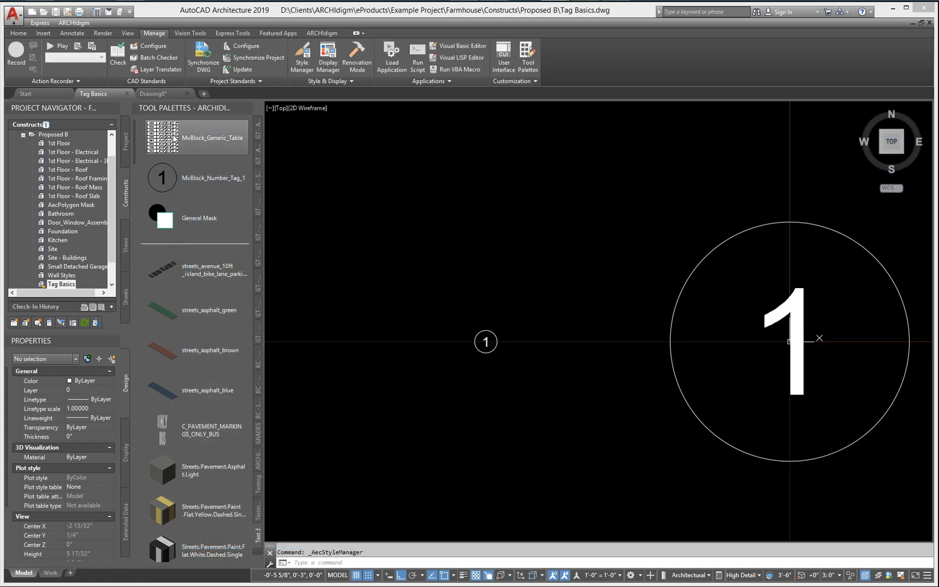
Step: Set the layer key of the MvBlock_Generic_Table palette tool to SCHEDOBJ
{"action": "right_click", "coordinate": [171, 134]}
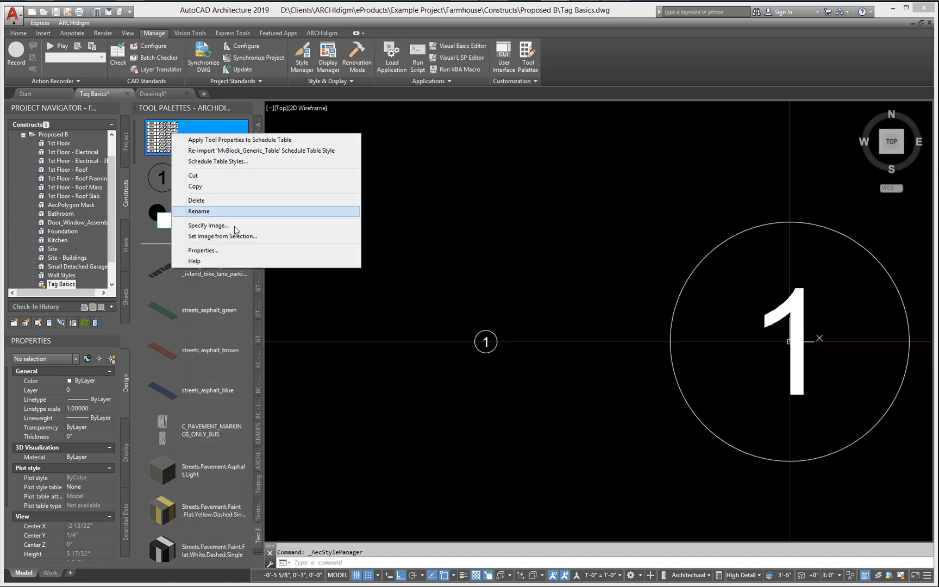
{"action": "left_click", "coordinate": [235, 250]}
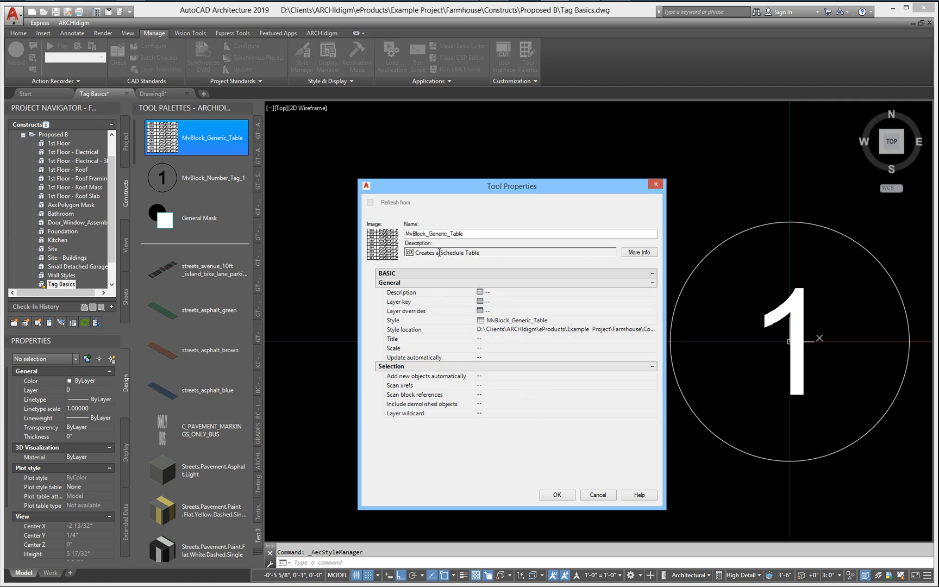
{"action": "left_click", "coordinate": [481, 302]}
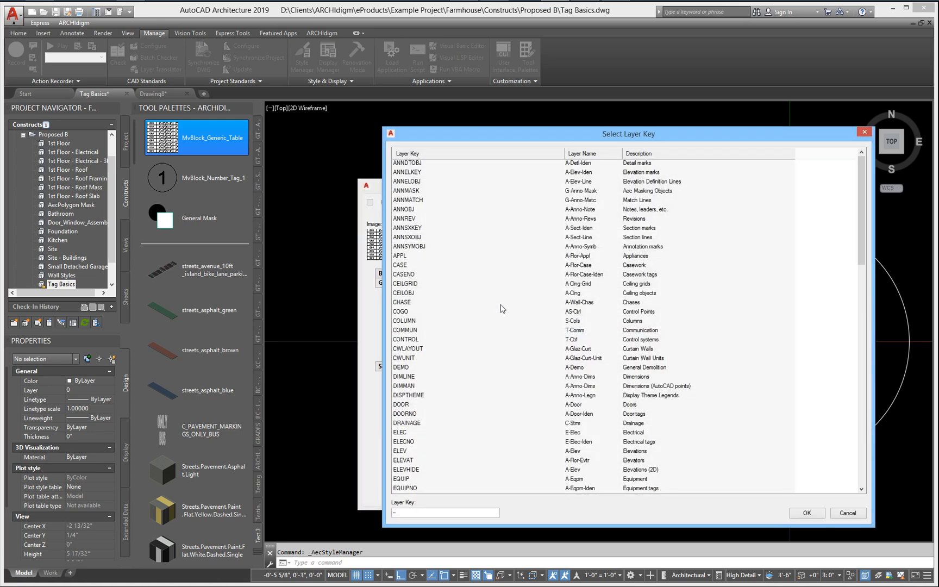
{"action": "scroll", "coordinate": [451, 314], "scroll_direction": "down", "scroll_amount": 7}
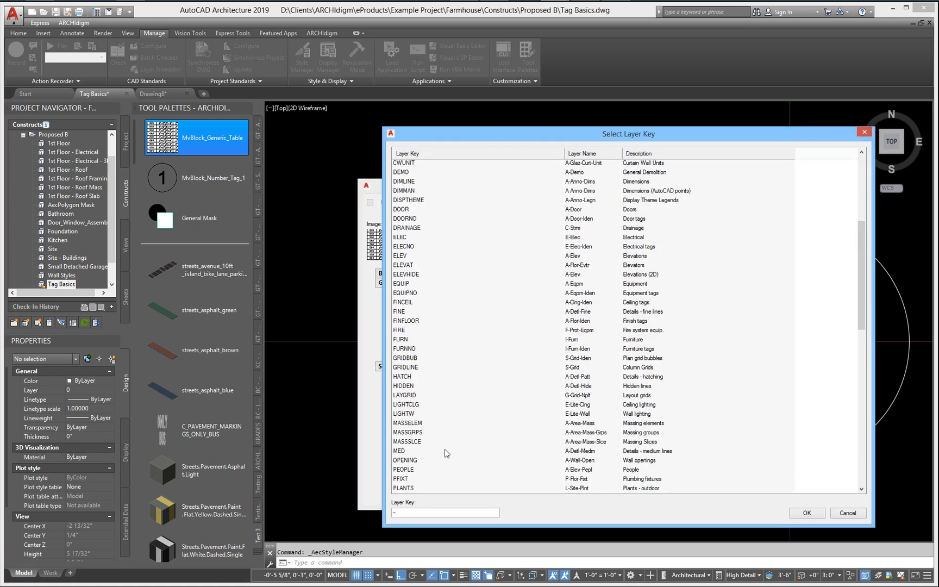
{"action": "scroll", "coordinate": [450, 445], "scroll_direction": "down", "scroll_amount": 4}
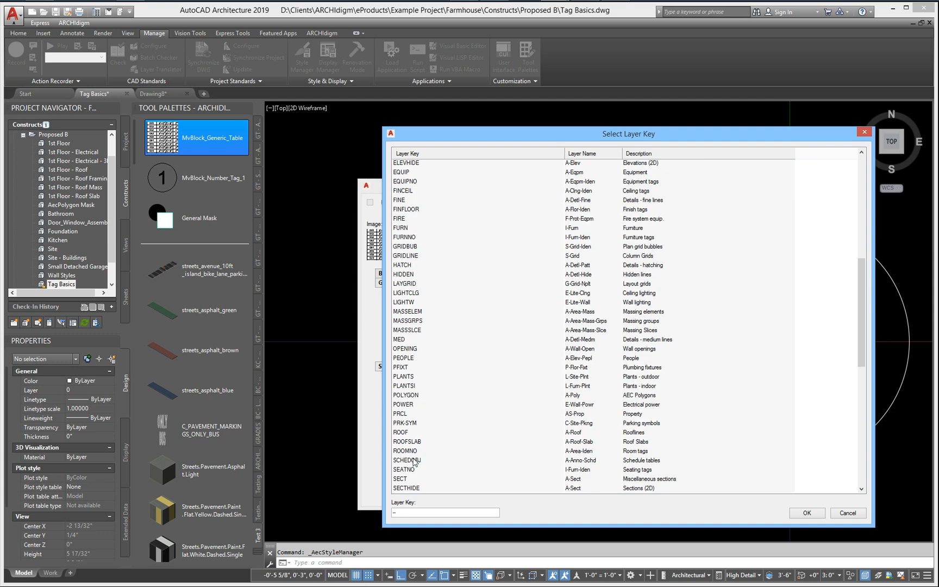
{"action": "left_click", "coordinate": [407, 460]}
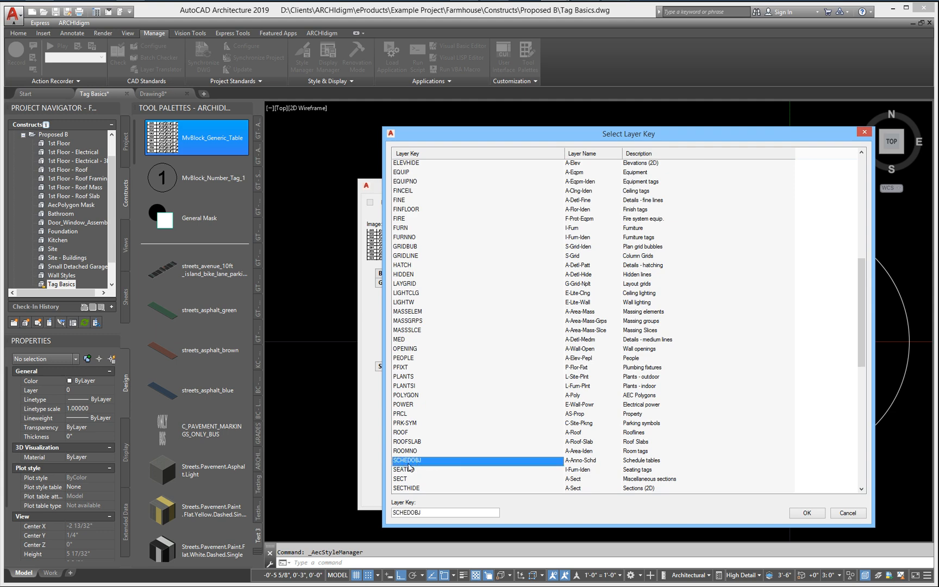
{"action": "left_click", "coordinate": [806, 513]}
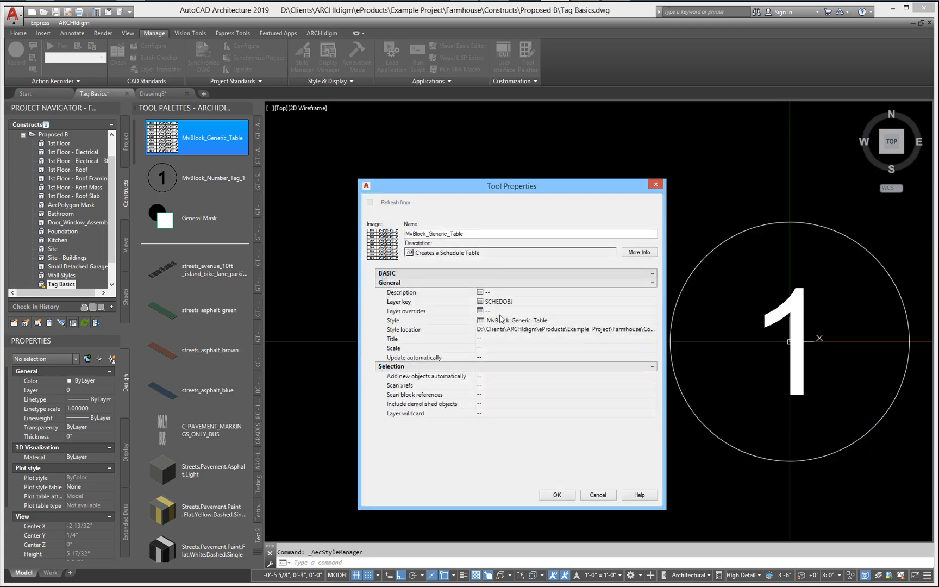
Step: Set the schedule tool's title to MvBlock Table, leaving its scale and automatic update unspecified, and accept the tool properties
{"action": "left_click", "coordinate": [493, 338]}
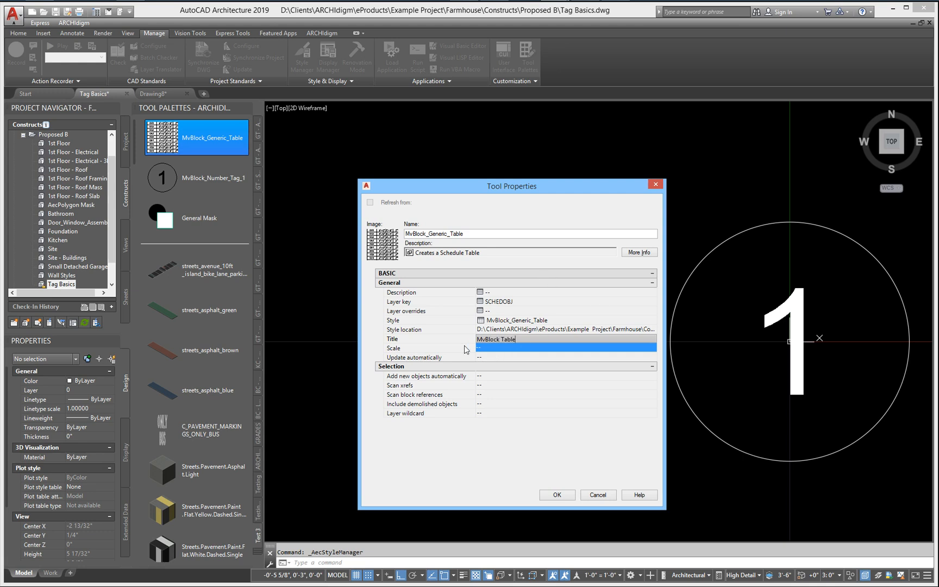
{"action": "key", "text": "Tab"}
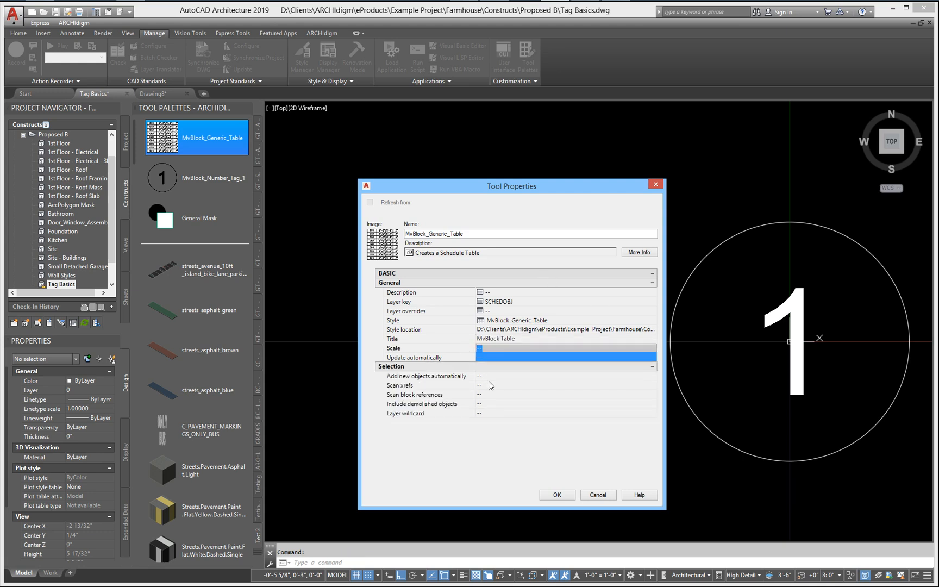
{"action": "left_click", "coordinate": [488, 357]}
{"action": "left_click", "coordinate": [488, 357]}
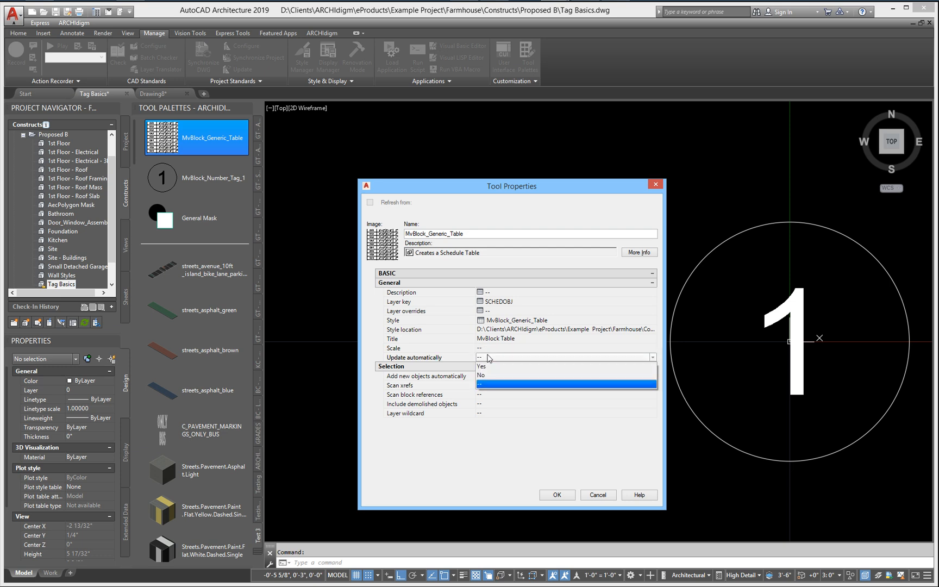
{"action": "left_click", "coordinate": [482, 360]}
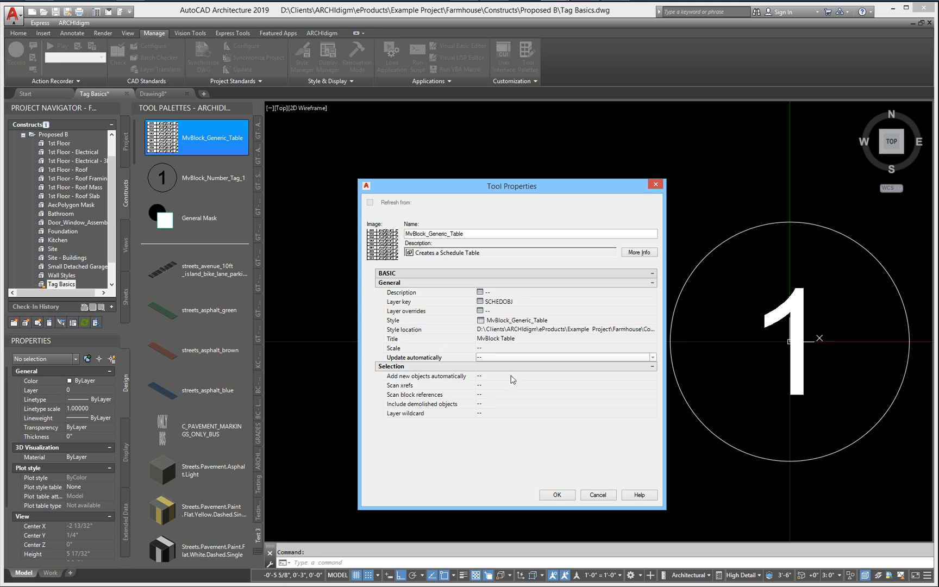
{"action": "left_click", "coordinate": [560, 494]}
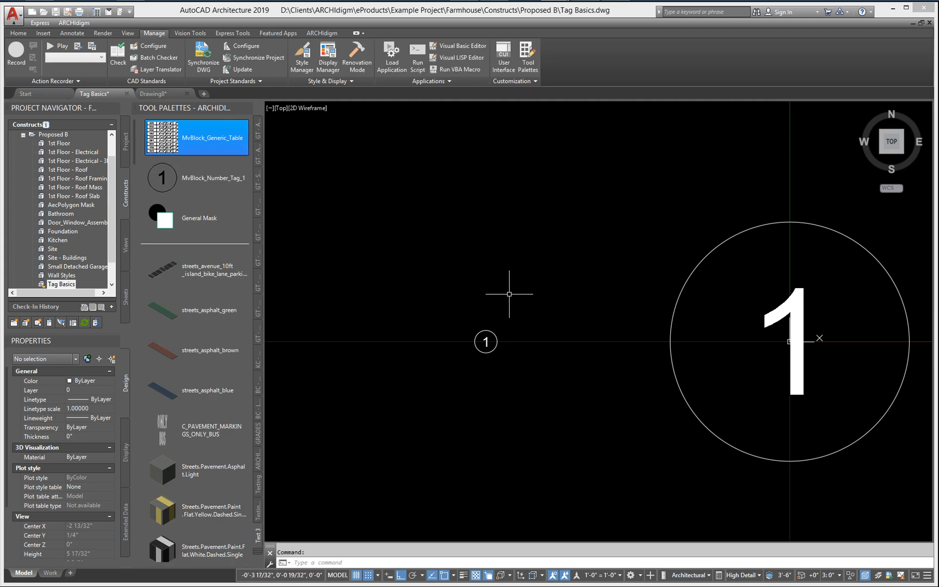
Step: Save the Tag Basics drawing and switch to Drawing8
{"action": "left_click", "coordinate": [164, 94]}
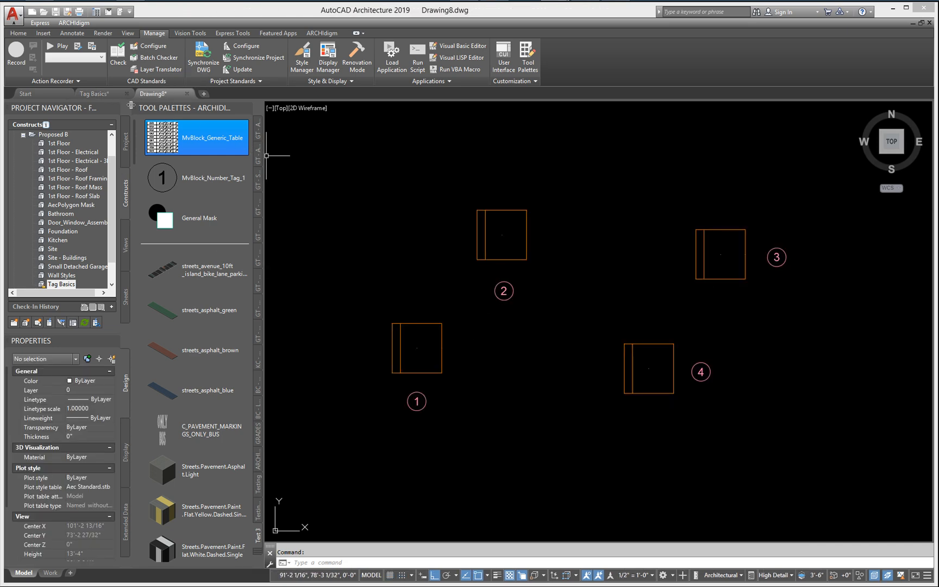
{"action": "left_click", "coordinate": [94, 93]}
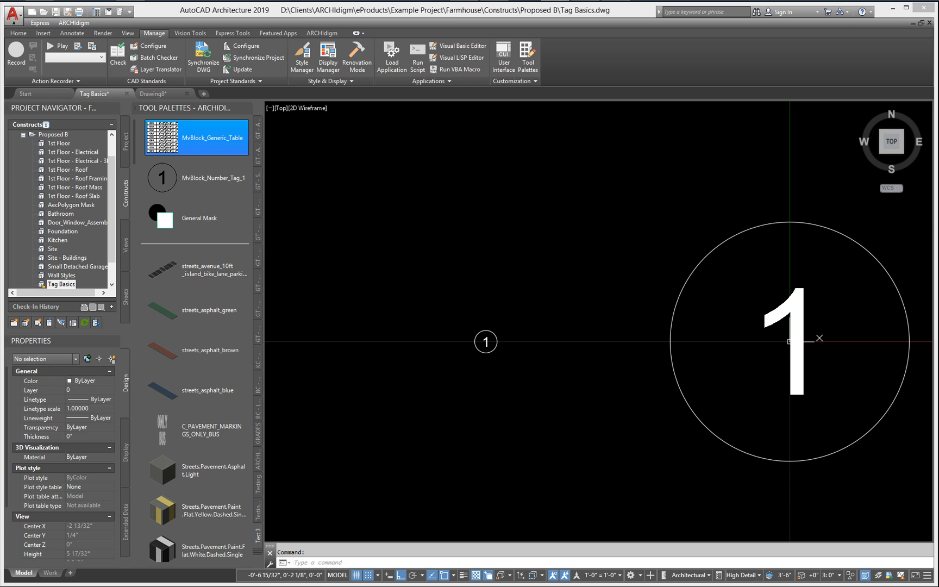
{"action": "left_click", "coordinate": [157, 94]}
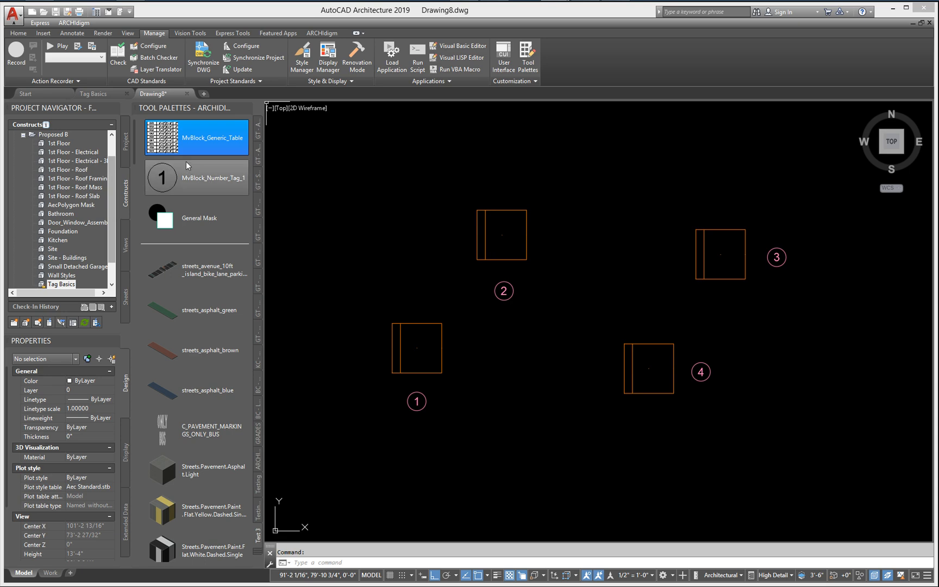
Step: Copy the MvBlock_Objects_Tag property set definition from Tag Basics.dwg into Drawing8.dwg, overwriting the existing definition
{"action": "left_click", "coordinate": [102, 94]}
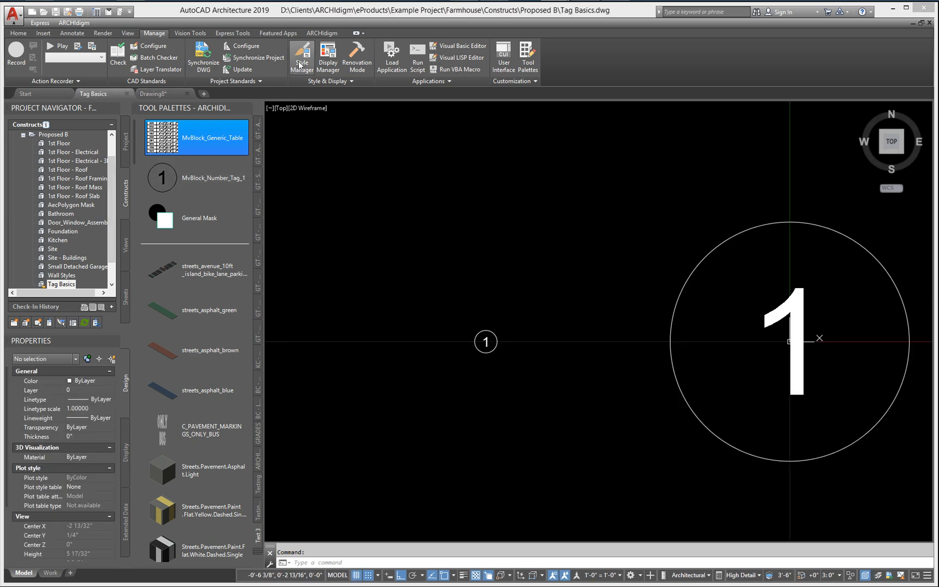
{"action": "left_click", "coordinate": [300, 64]}
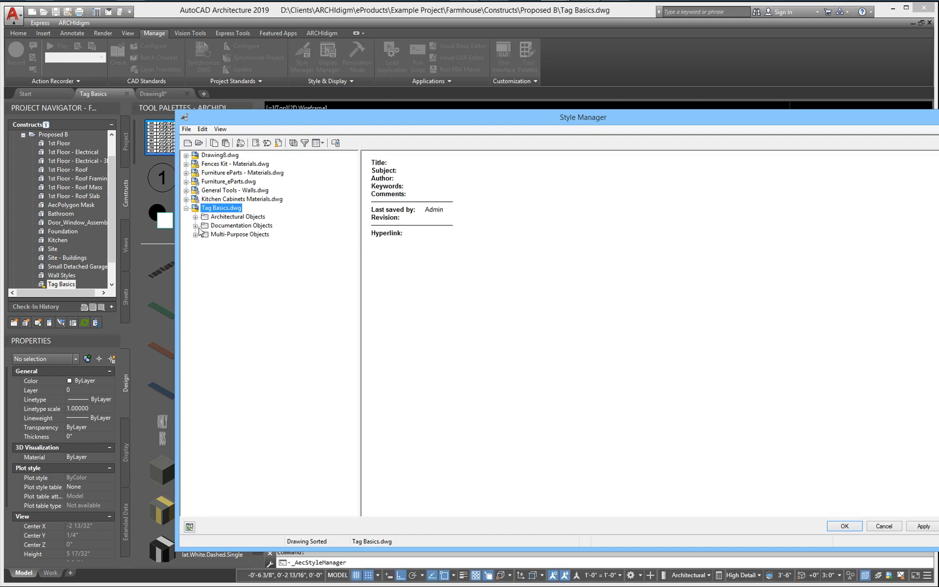
{"action": "left_click", "coordinate": [196, 225]}
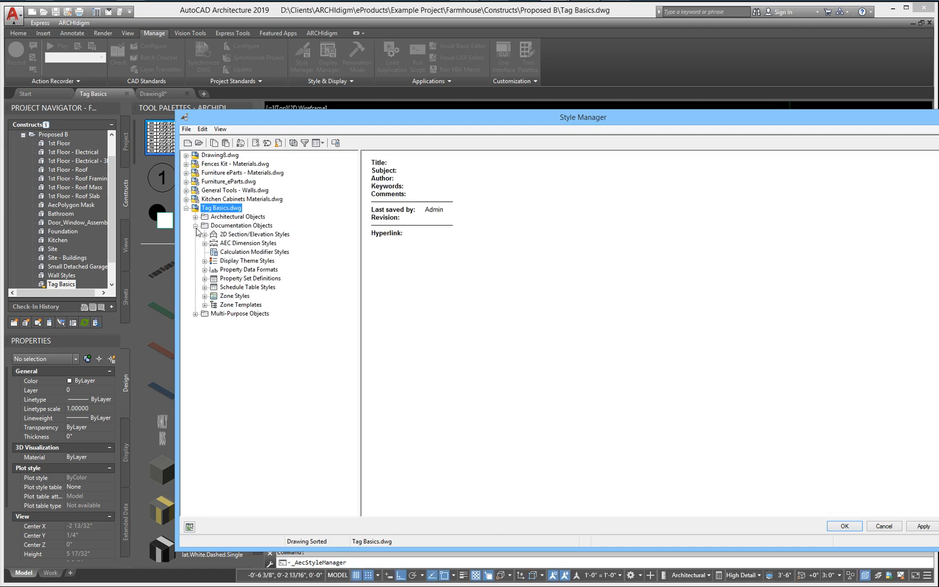
{"action": "left_click", "coordinate": [205, 279]}
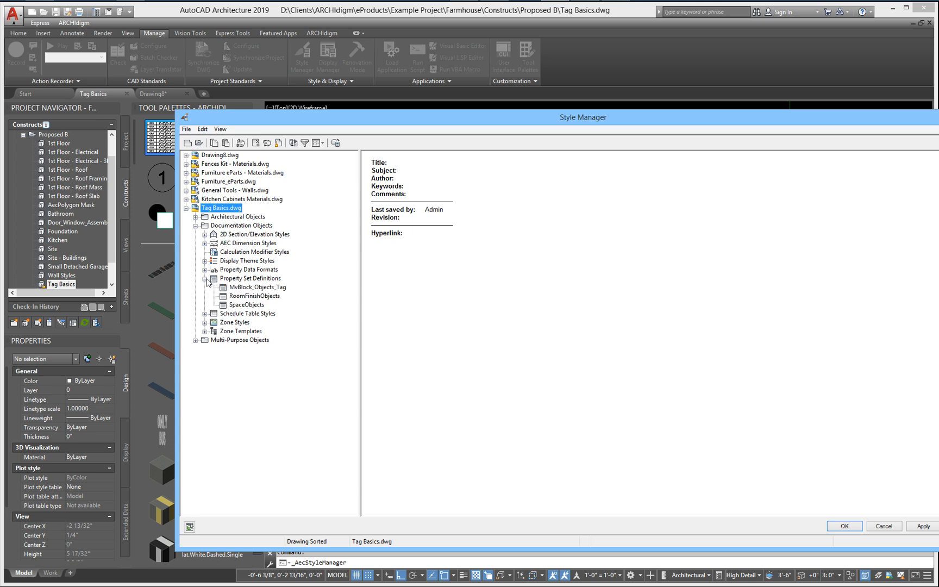
{"action": "left_click", "coordinate": [241, 287]}
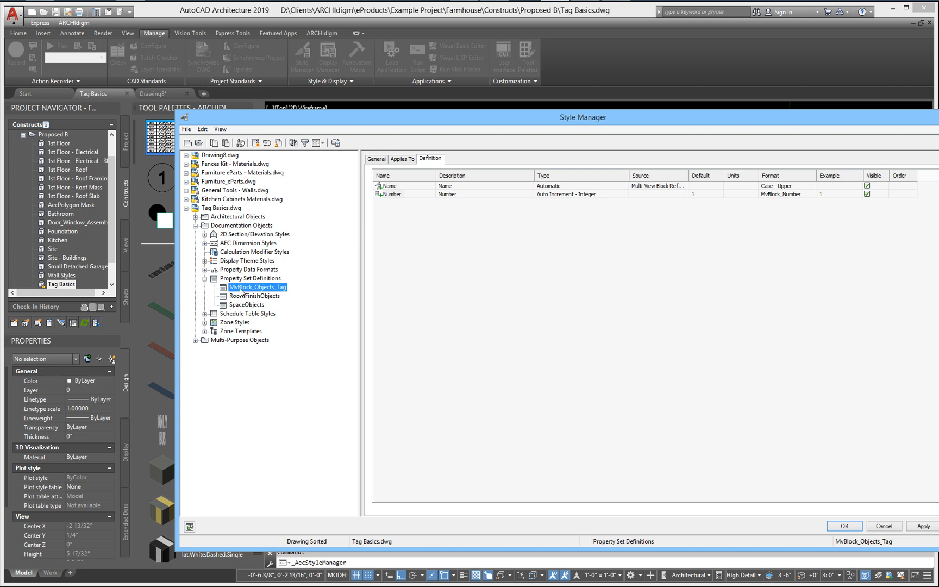
{"action": "left_click_drag", "start_coordinate": [241, 291], "coordinate": [231, 160]}
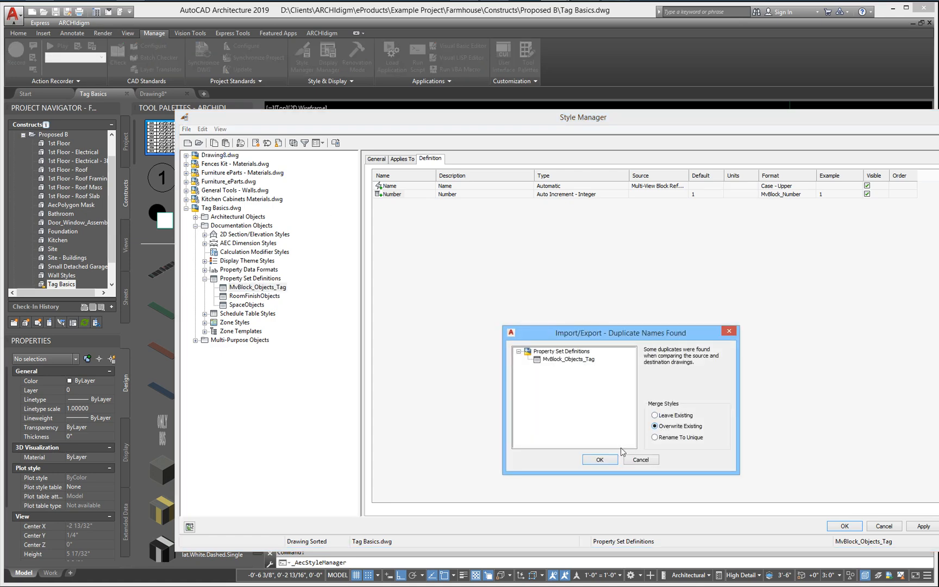
{"action": "left_click", "coordinate": [600, 459]}
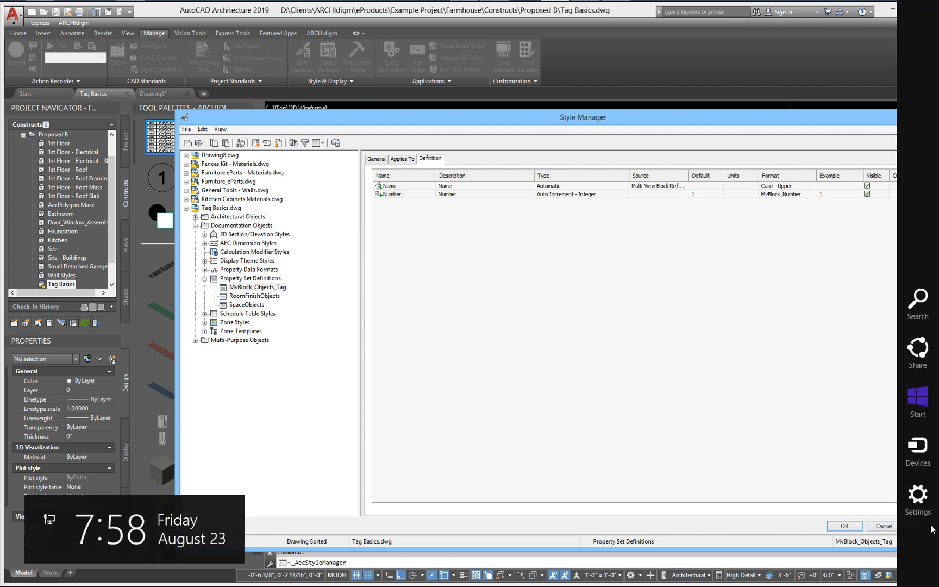
{"action": "left_click", "coordinate": [922, 526]}
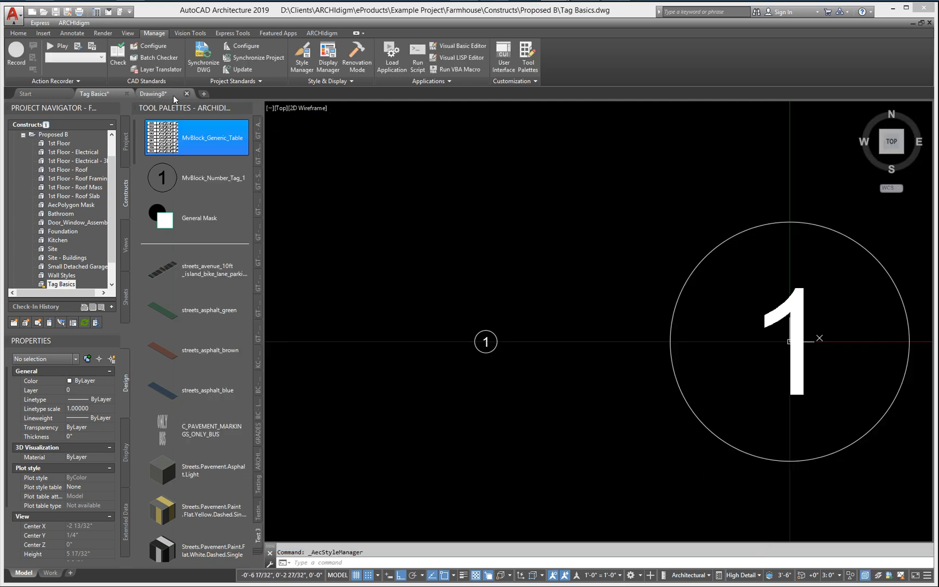
Step: In Drawing8, create an MvBlock_Generic_Table schedule from all four chairs and their tags, placing it below and to the right of them
{"action": "left_click", "coordinate": [163, 96]}
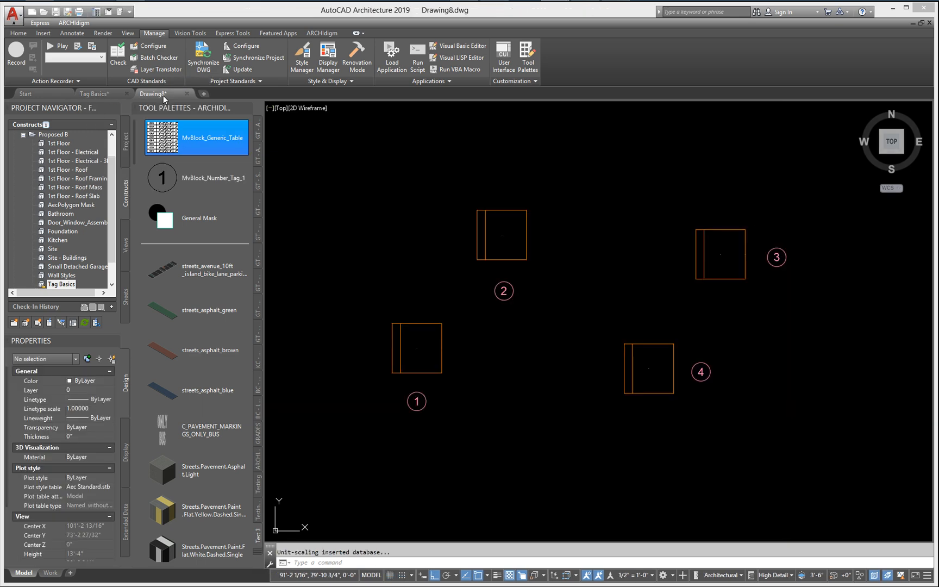
{"action": "left_click", "coordinate": [168, 134]}
{"action": "scroll", "coordinate": [325, 266], "scroll_direction": "down", "scroll_amount": 4}
{"action": "left_click", "coordinate": [335, 376]}
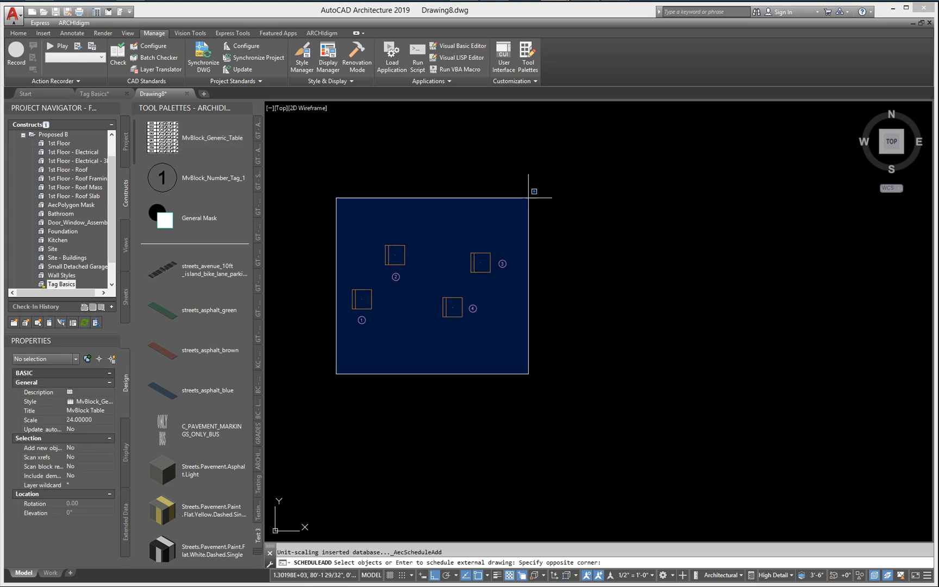
{"action": "left_click", "coordinate": [553, 173]}
{"action": "key", "text": "Return"}
{"action": "left_click", "coordinate": [492, 362]}
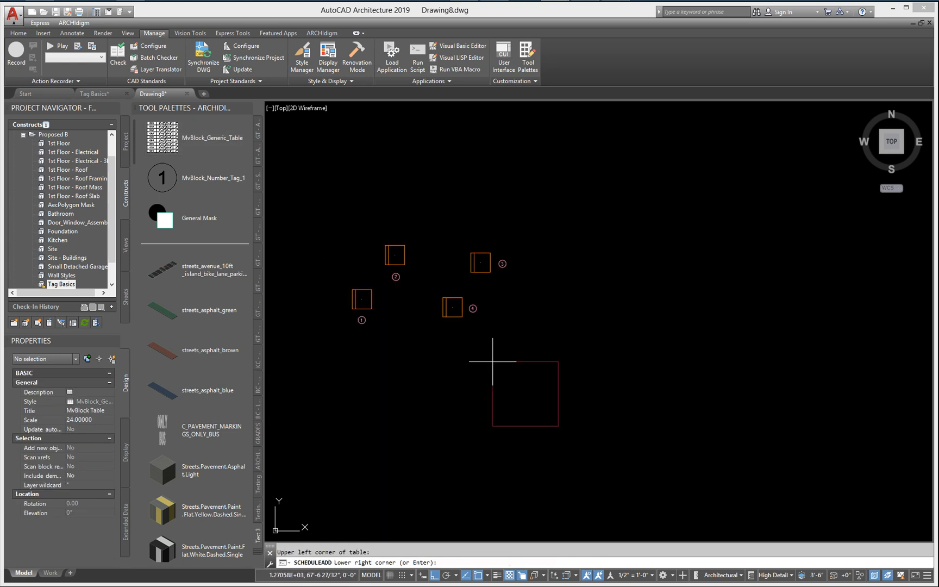
{"action": "scroll", "coordinate": [542, 417], "scroll_direction": "up", "scroll_amount": 6}
{"action": "middle_click_drag", "start_coordinate": [549, 409], "coordinate": [633, 384]}
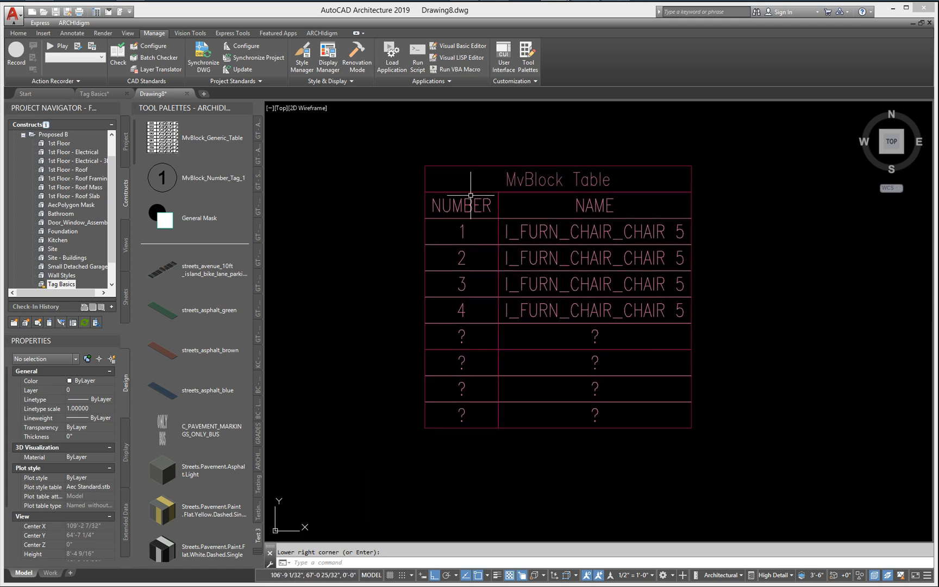
Step: Insert Chair 8 from the Design Tool Catalog - Imperial into Drawing8, placing it to the left of chair 2
{"action": "mouse_move", "coordinate": [466, 302]}
{"action": "middle_mouse_down"}
{"action": "mouse_move", "coordinate": [513, 348]}
{"action": "mouse_move", "coordinate": [495, 345]}
{"action": "middle_mouse_up"}
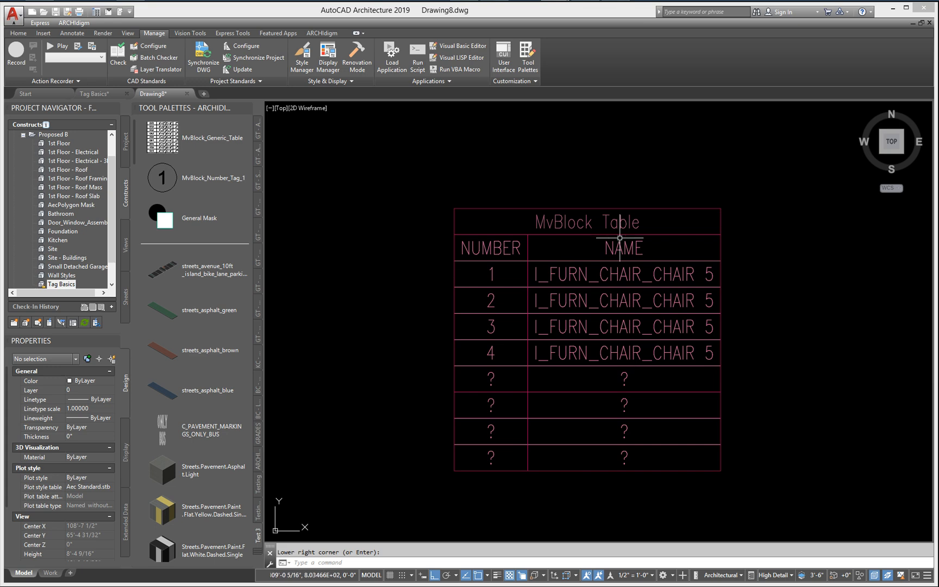
{"action": "scroll", "coordinate": [619, 244], "scroll_direction": "down", "scroll_amount": 2}
{"action": "mouse_move", "coordinate": [521, 11]}
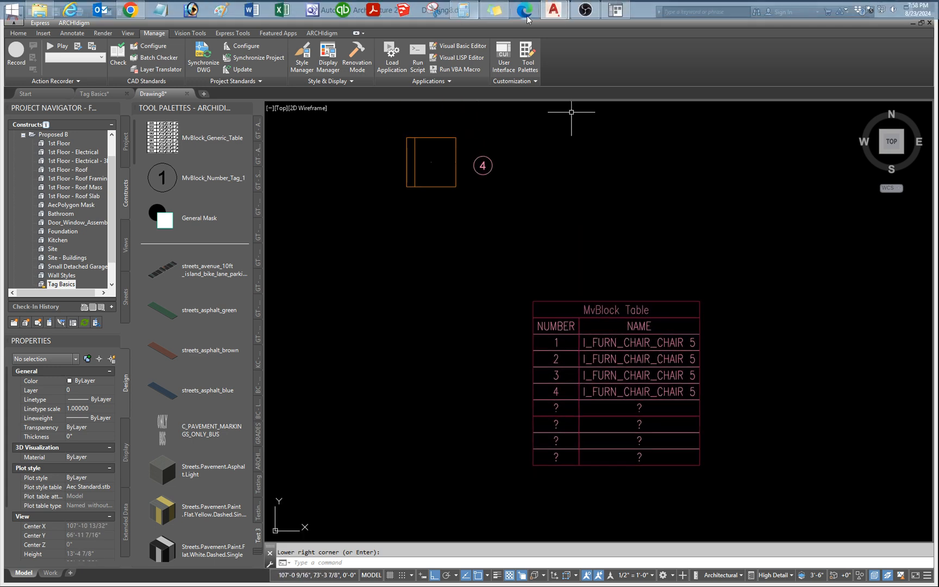
{"action": "left_click", "coordinate": [615, 10]}
{"action": "right_click", "coordinate": [555, 239]}
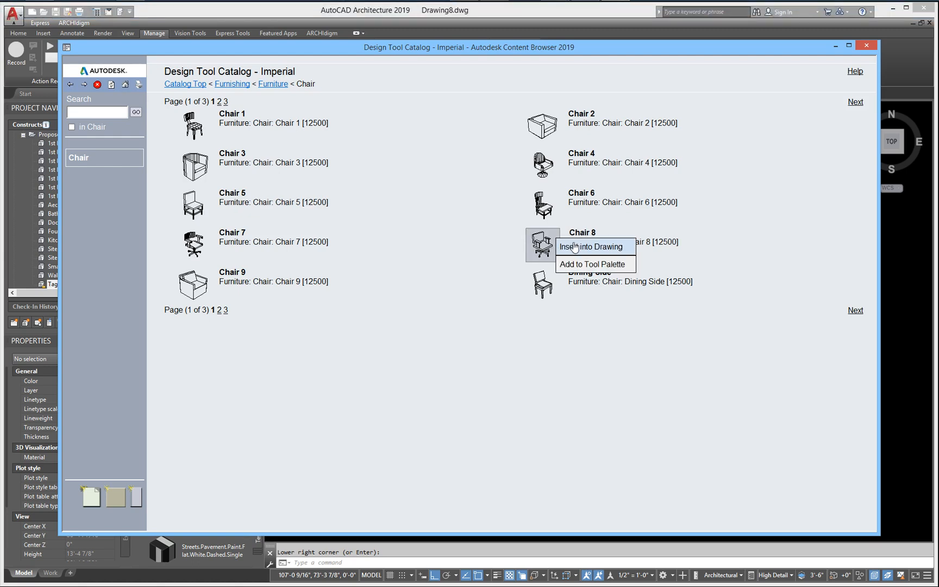
{"action": "left_click", "coordinate": [577, 245]}
{"action": "middle_click_drag", "start_coordinate": [328, 240], "coordinate": [598, 448]}
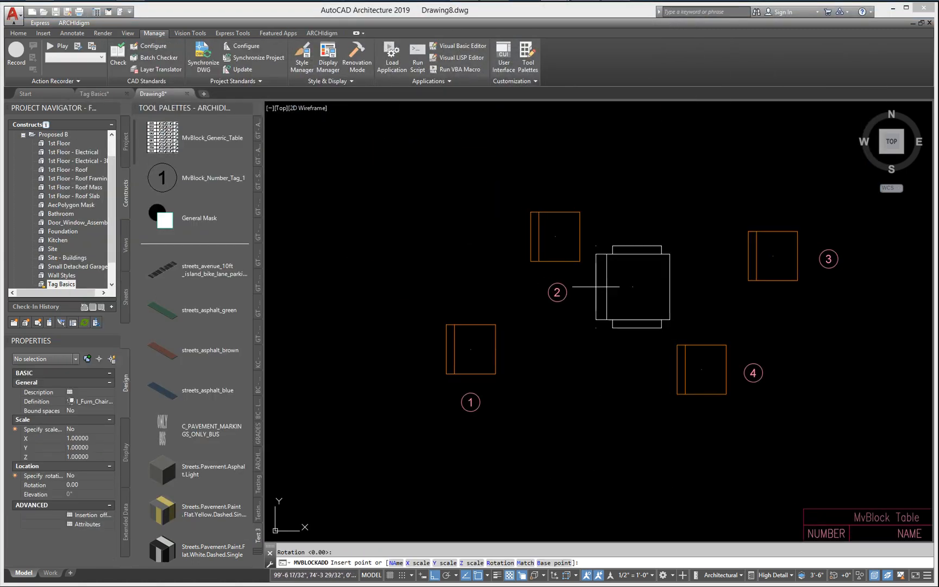
{"action": "left_click", "coordinate": [376, 225]}
{"action": "key", "text": "Escape"}
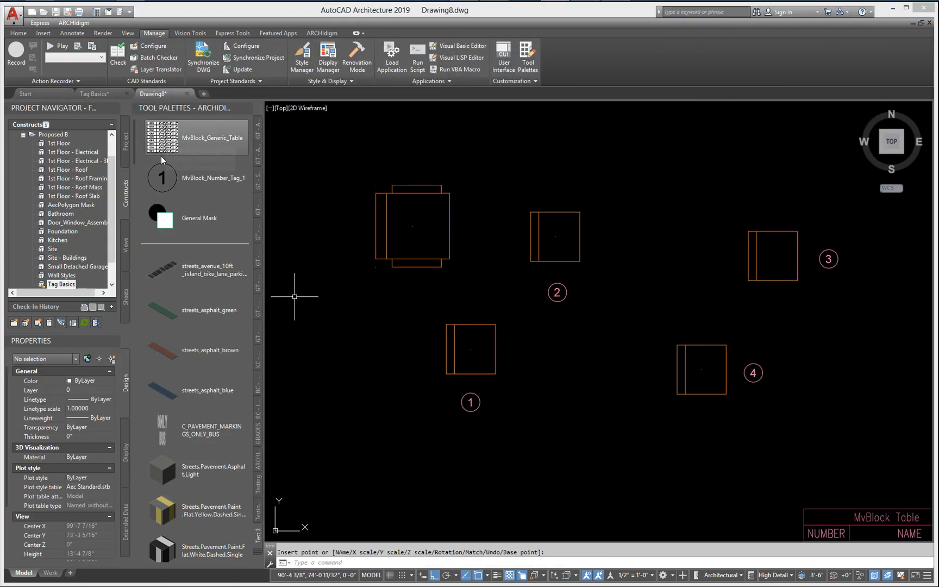
Step: Tag the new Chair 8 with MvBlock_Number_Tag_1, placing the tag just to the right of the chair
{"action": "left_click", "coordinate": [197, 177]}
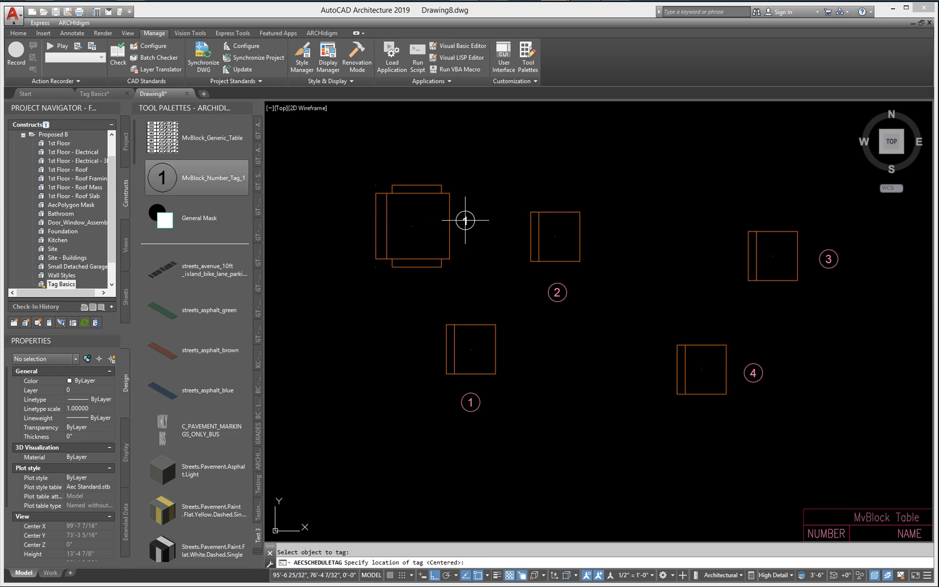
{"action": "left_click", "coordinate": [449, 223]}
{"action": "left_click", "coordinate": [472, 217]}
Step: Add the newly tagged Chair 8 to the objects scheduled in the MvBlock Table
{"action": "scroll", "coordinate": [663, 486], "scroll_direction": "down", "scroll_amount": 4}
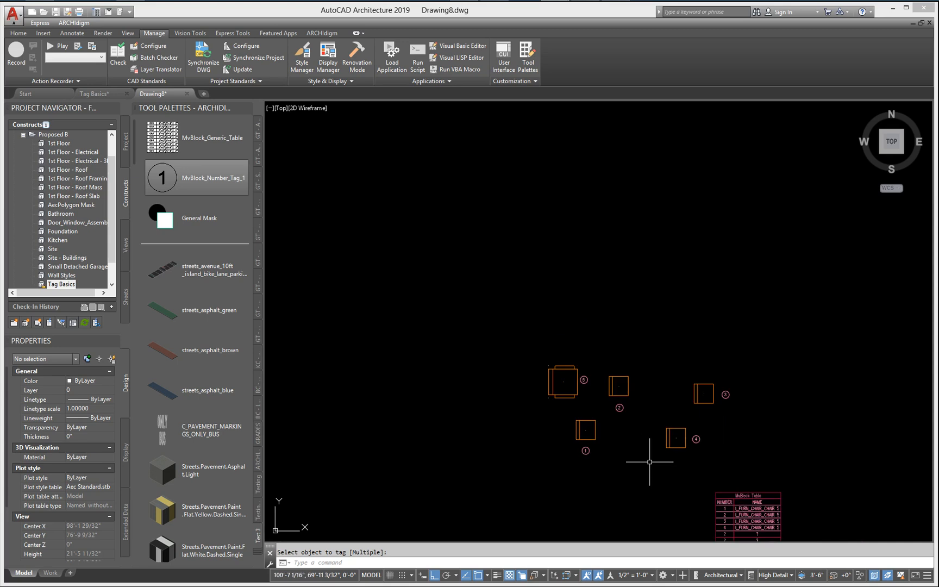
{"action": "left_click", "coordinate": [728, 496]}
{"action": "left_click", "coordinate": [726, 495]}
{"action": "left_click", "coordinate": [722, 503]}
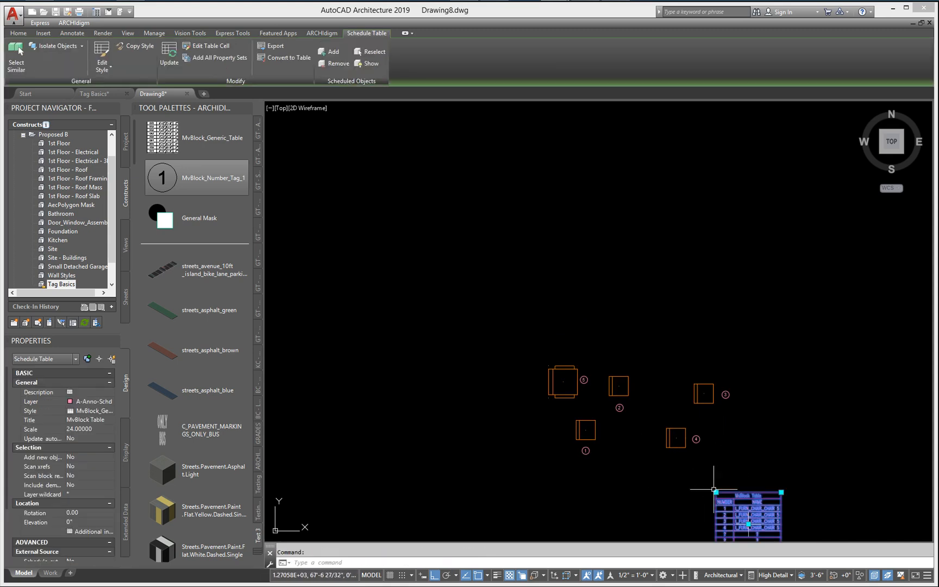
{"action": "right_click", "coordinate": [703, 484]}
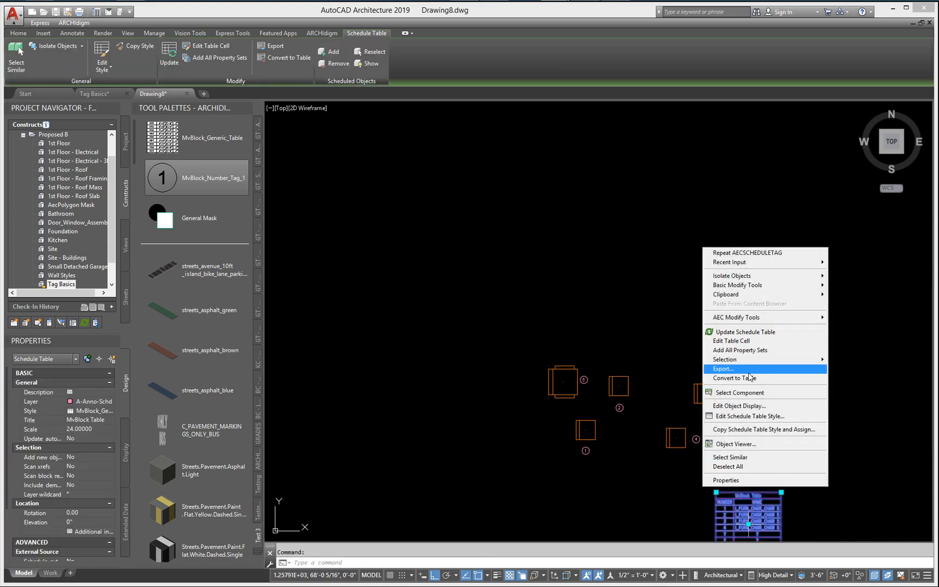
{"action": "mouse_move", "coordinate": [772, 359]}
{"action": "left_click", "coordinate": [855, 360]}
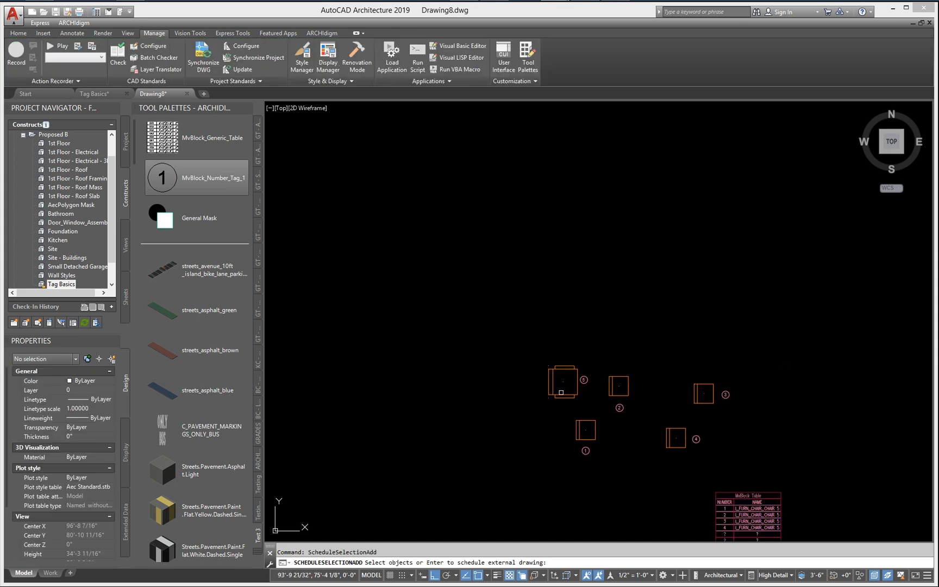
{"action": "left_click", "coordinate": [561, 394]}
{"action": "key", "text": "Return"}
{"action": "mouse_move", "coordinate": [710, 522]}
{"action": "middle_mouse_down"}
{"action": "mouse_move", "coordinate": [475, 339]}
{"action": "mouse_move", "coordinate": [465, 384]}
{"action": "middle_mouse_up"}
{"action": "scroll", "coordinate": [476, 340], "scroll_direction": "up", "scroll_amount": 5}
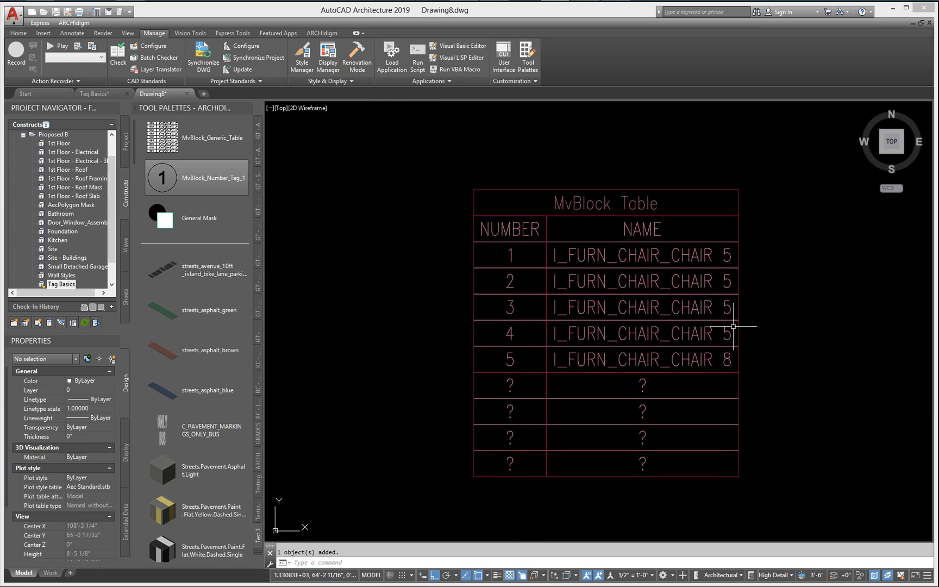
Step: Examine the schedule table's rows and properties, and compare the layer of tag 1 with that of its chair
{"action": "scroll", "coordinate": [744, 360], "scroll_direction": "down", "scroll_amount": 2}
{"action": "mouse_move", "coordinate": [686, 386]}
{"action": "middle_mouse_down"}
{"action": "mouse_move", "coordinate": [705, 422]}
{"action": "mouse_move", "coordinate": [644, 417]}
{"action": "mouse_move", "coordinate": [666, 455]}
{"action": "middle_mouse_up"}
{"action": "scroll", "coordinate": [705, 422], "scroll_direction": "down", "scroll_amount": 2}
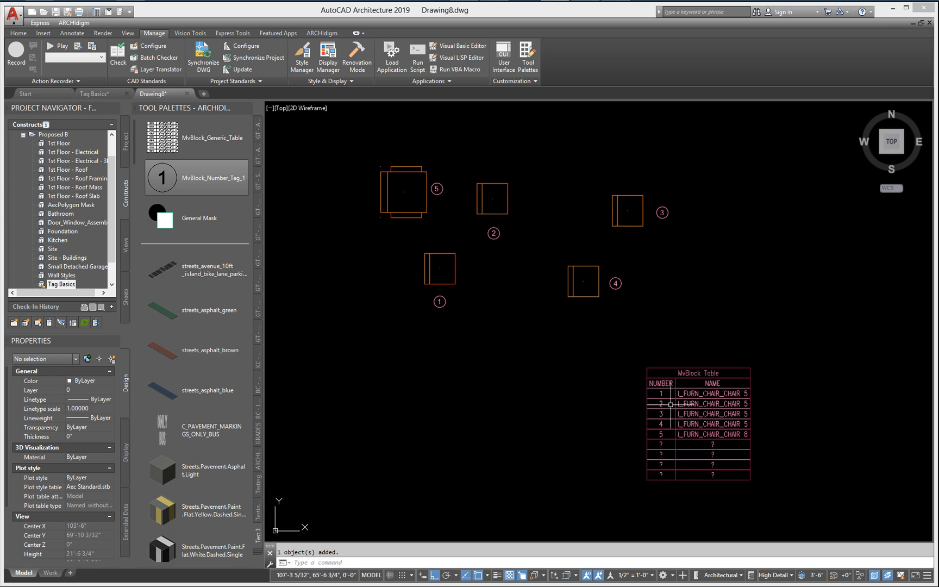
{"action": "left_click", "coordinate": [685, 411]}
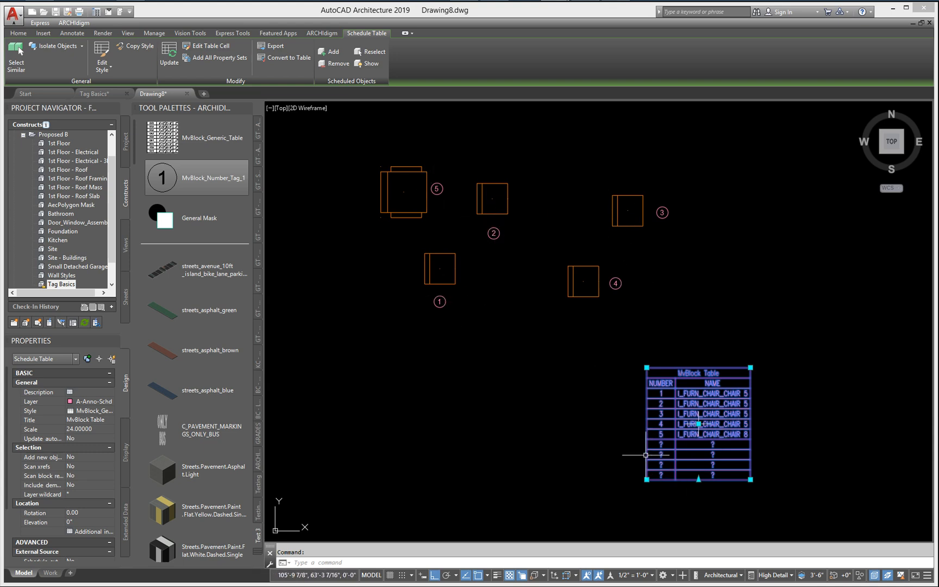
{"action": "key", "text": "Escape"}
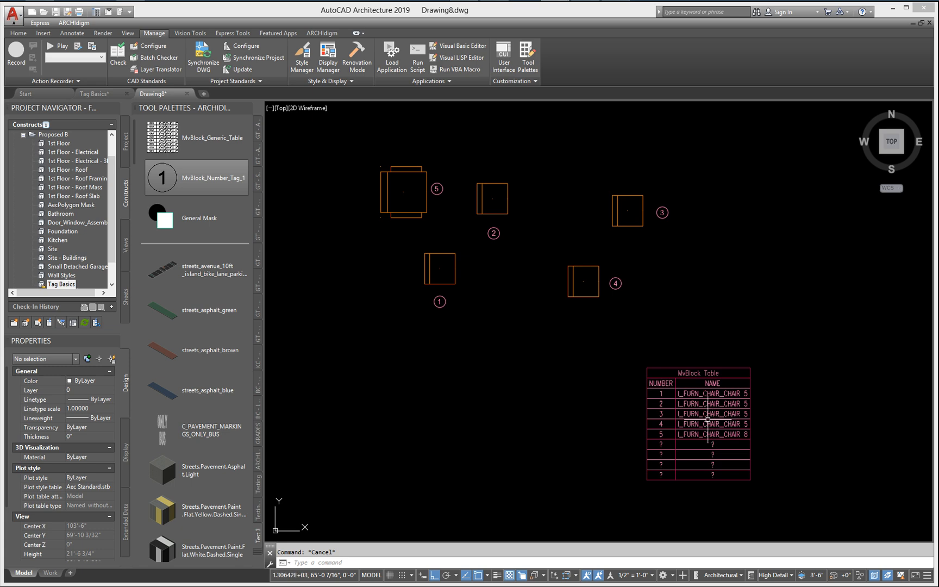
{"action": "left_click", "coordinate": [439, 302]}
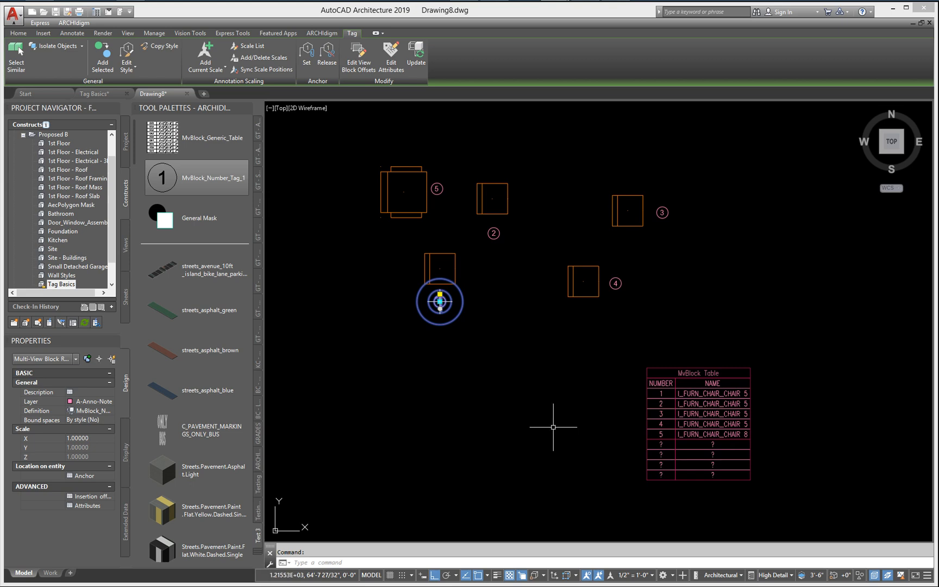
{"action": "key", "text": "Escape"}
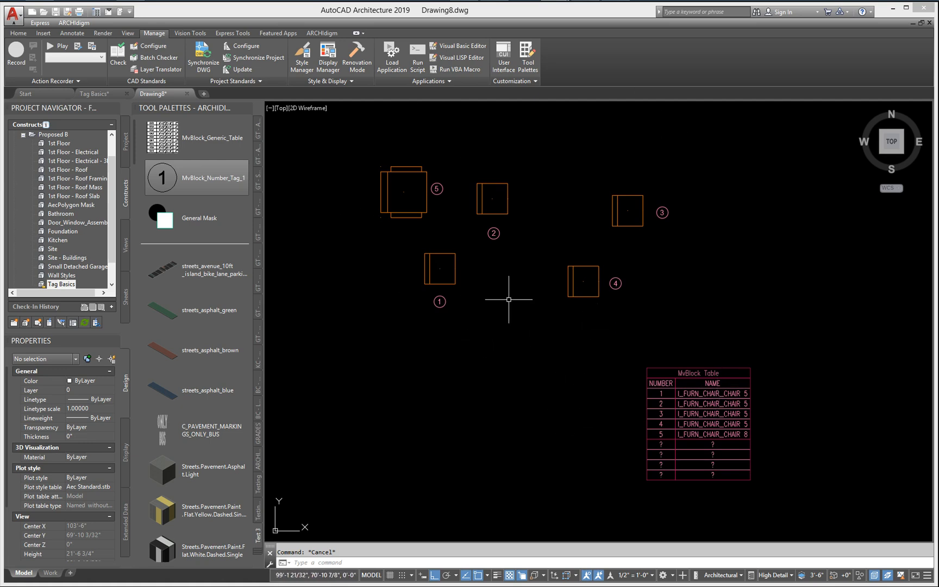
{"action": "left_click", "coordinate": [448, 299]}
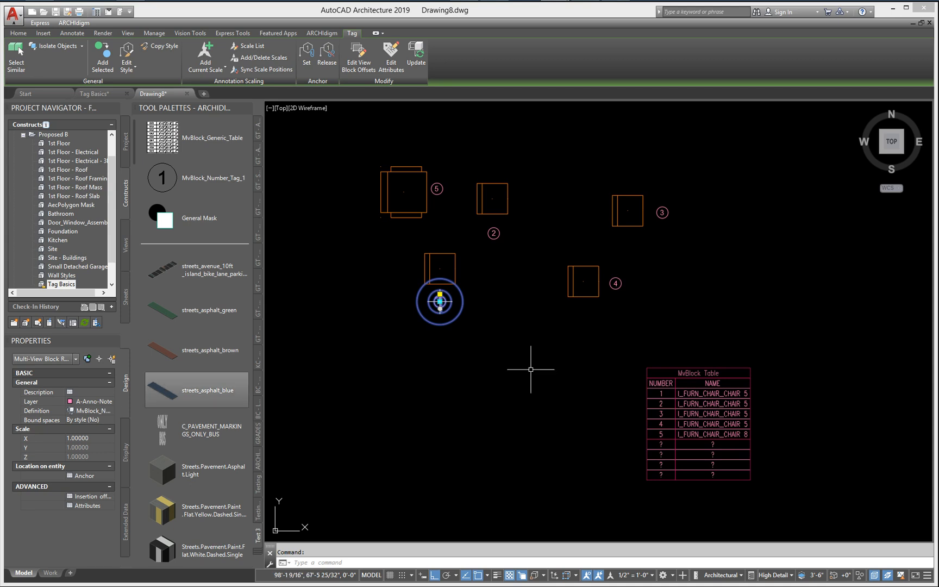
{"action": "key", "text": "Escape"}
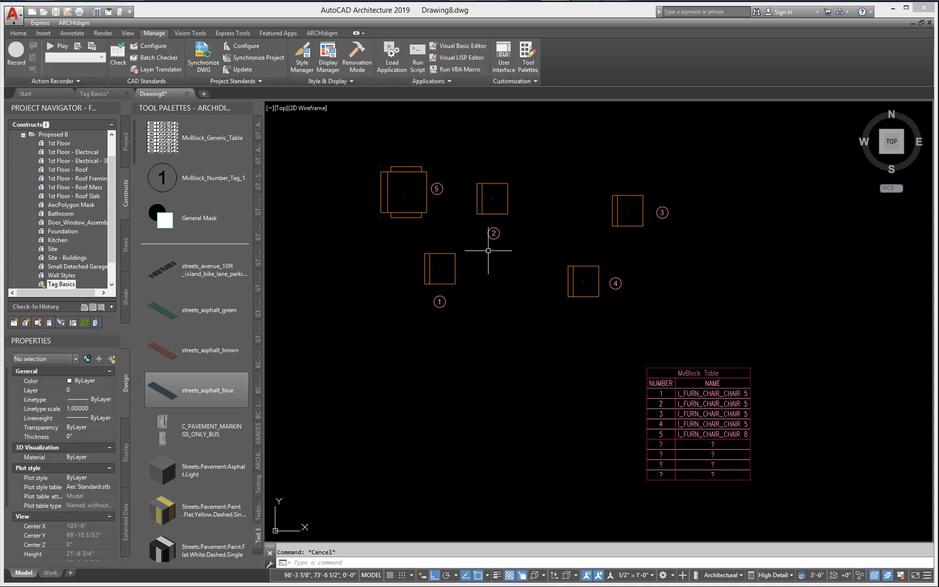
{"action": "left_click", "coordinate": [429, 267]}
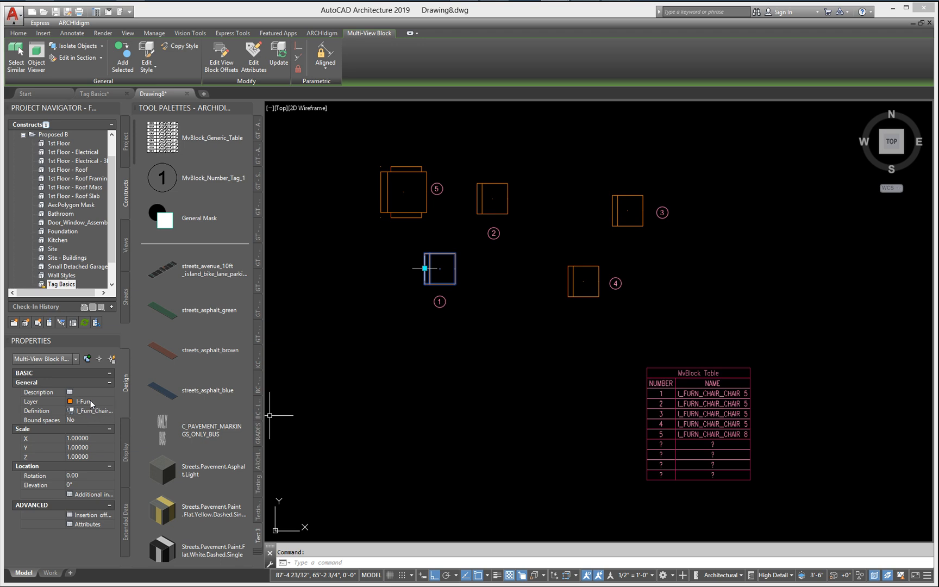
{"action": "key", "text": "Escape"}
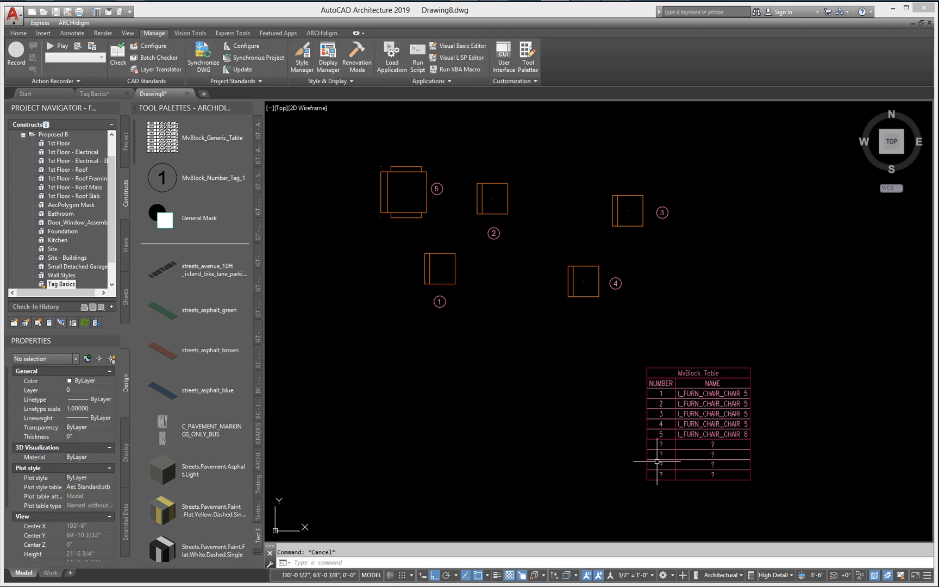
Step: Set the schedule table's layer wildcard to *FURN* and deselect the table
{"action": "left_click", "coordinate": [696, 405]}
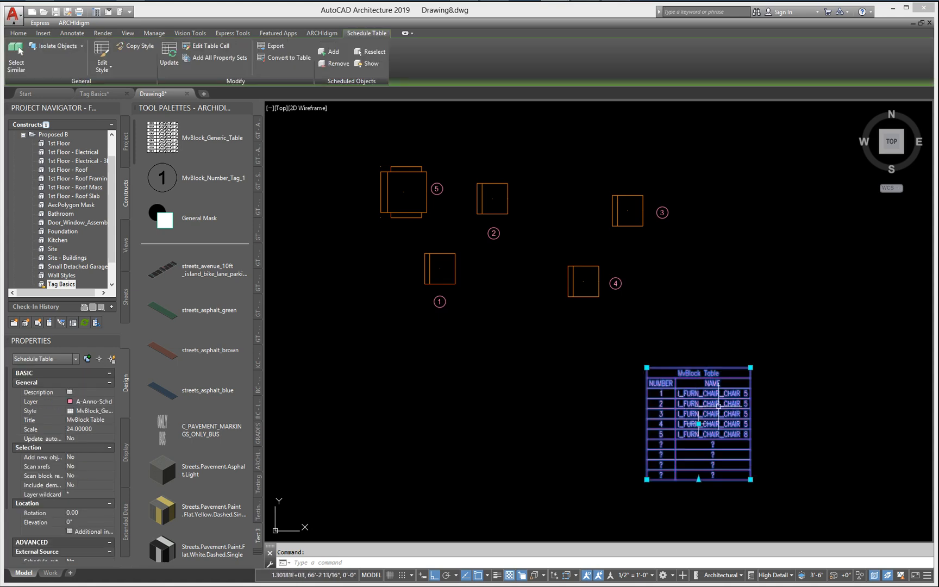
{"action": "left_click", "coordinate": [77, 494]}
{"action": "left_click", "coordinate": [79, 494]}
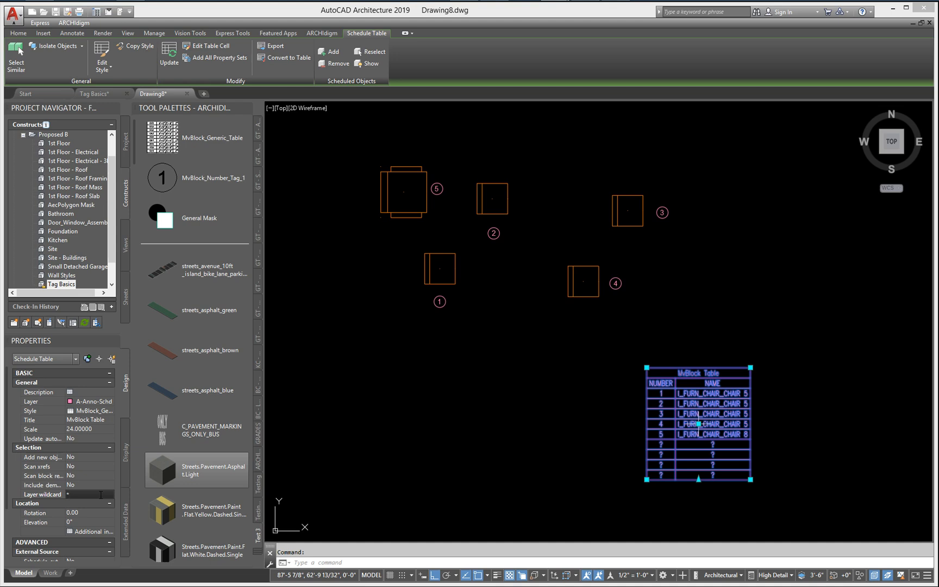
{"action": "type", "text": "FURN*"}
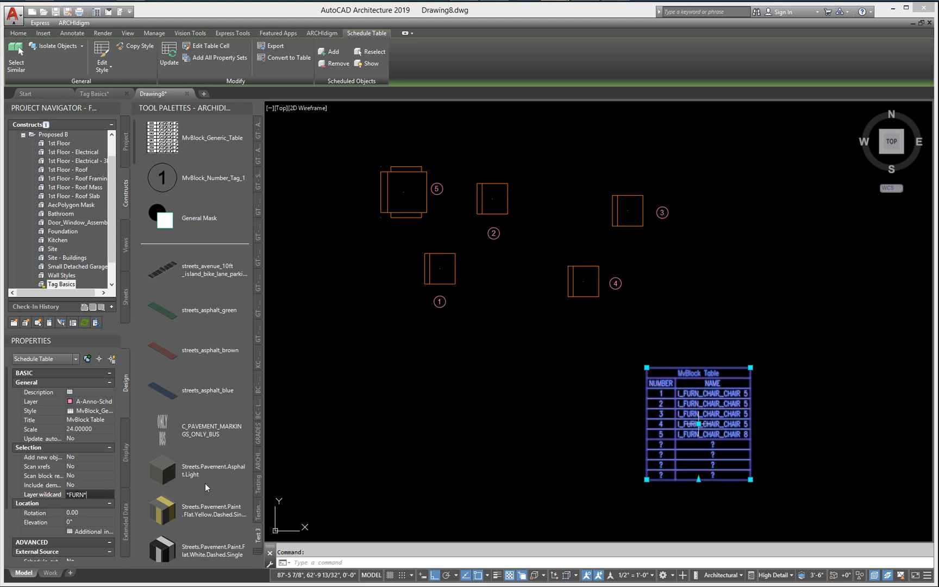
{"action": "left_click", "coordinate": [456, 429]}
{"action": "key", "text": "Escape"}
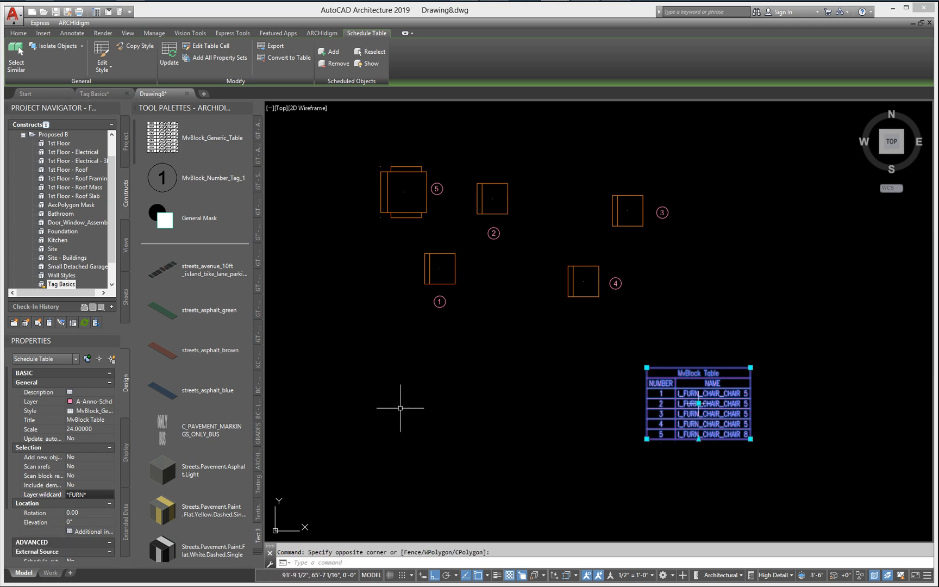
{"action": "key", "text": "Escape"}
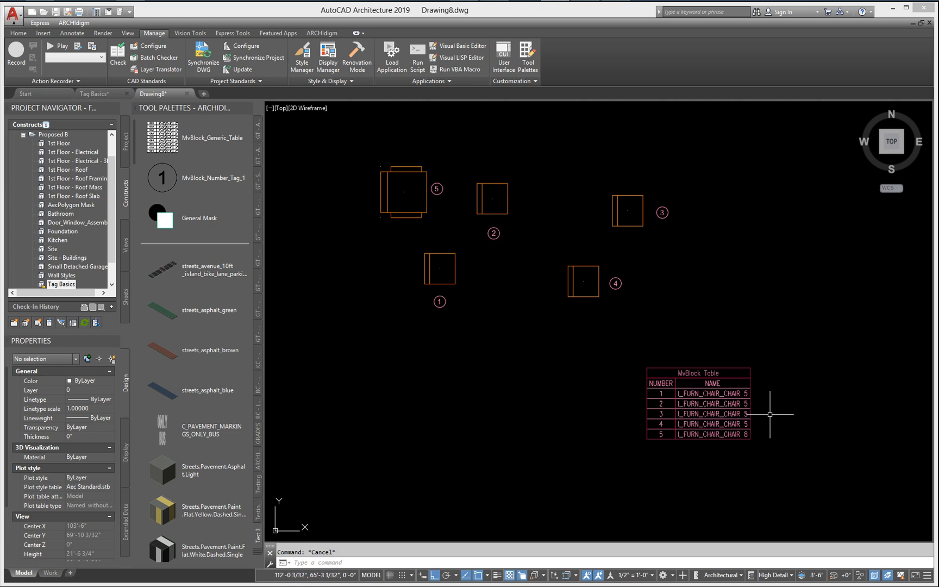
Step: Move the MvBlock Table with Ortho off to just below the chairs, between tags 1 and 4
{"action": "left_click", "coordinate": [616, 279]}
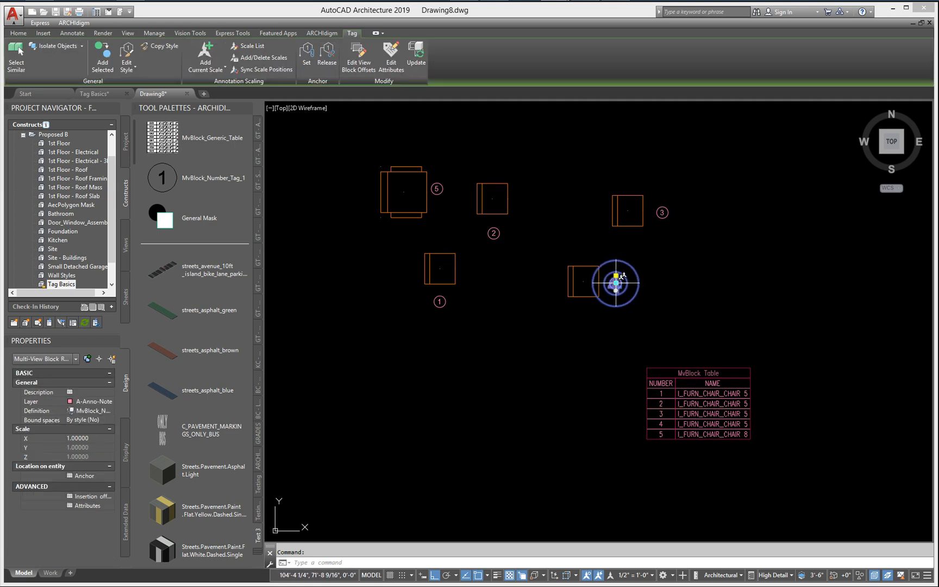
{"action": "key", "text": "Escape"}
{"action": "type", "text": "m"}
{"action": "key", "text": "Return"}
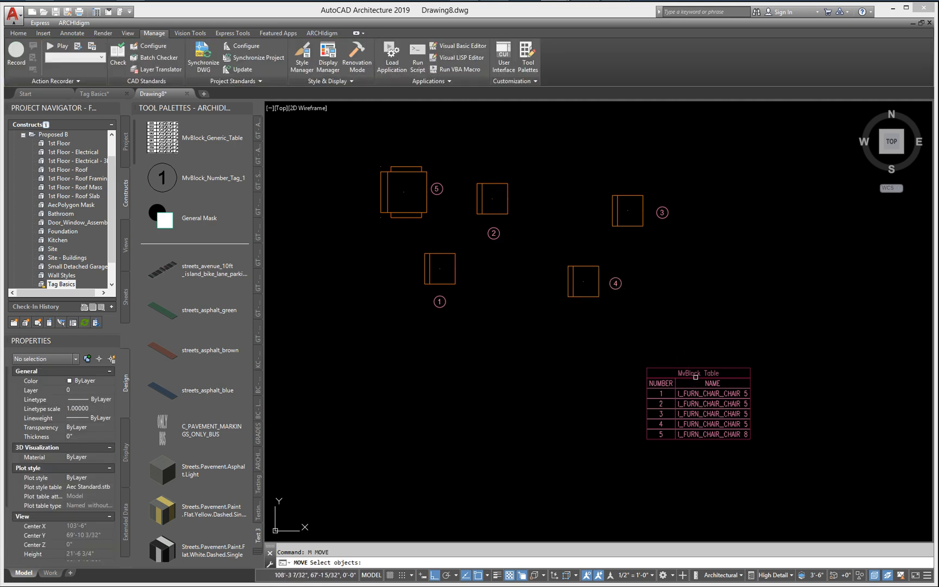
{"action": "left_click", "coordinate": [696, 378]}
{"action": "key", "text": "Return"}
{"action": "left_click", "coordinate": [630, 452]}
{"action": "key", "text": "F8"}
{"action": "left_click", "coordinate": [449, 327]}
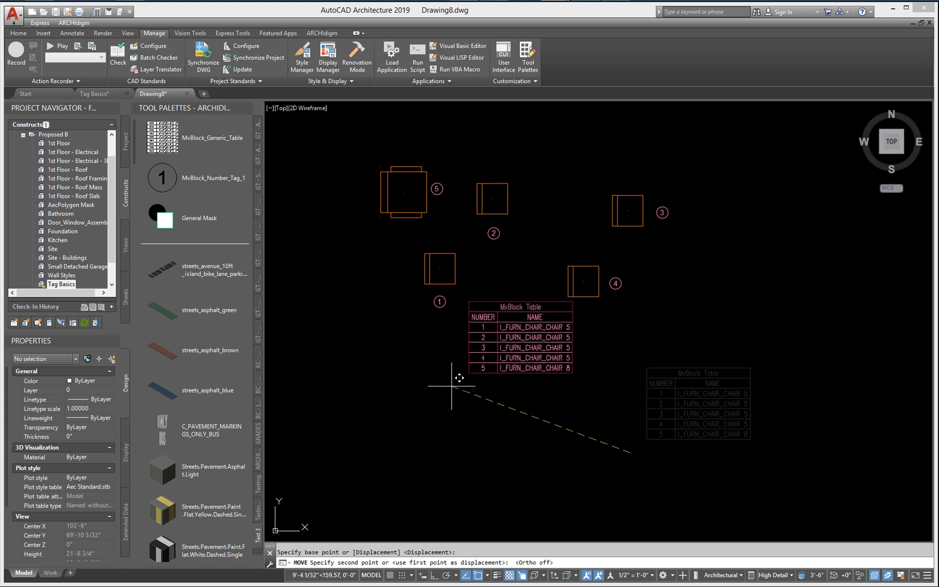
{"action": "middle_click_drag", "start_coordinate": [478, 330], "coordinate": [497, 397]}
{"action": "scroll", "coordinate": [497, 397], "scroll_direction": "up", "scroll_amount": 2}
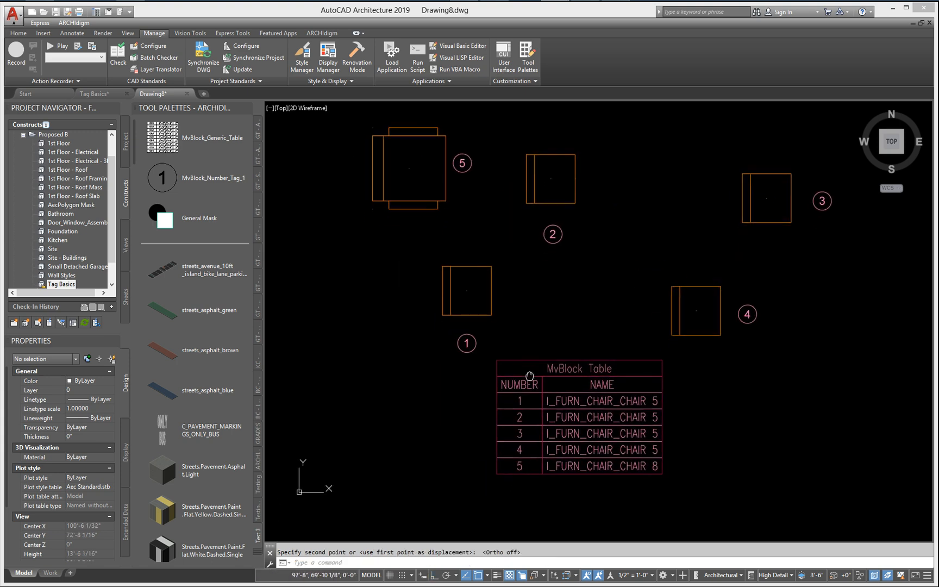